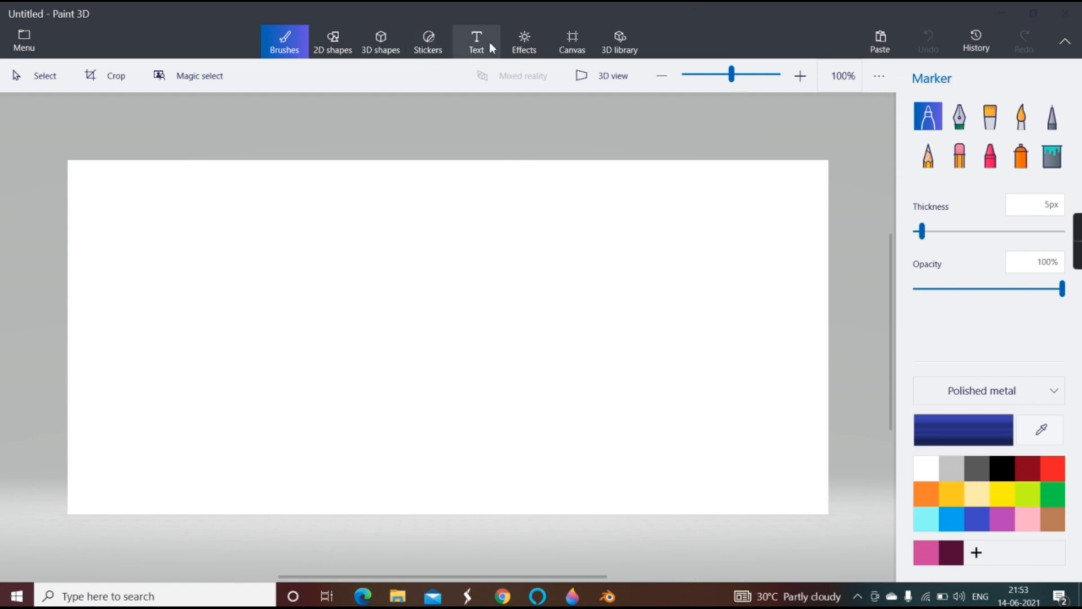
# Add 2D text reading "computer" in black Segoe UI at size 48 near the middle of the canvas.
pyautogui.click(480, 46)
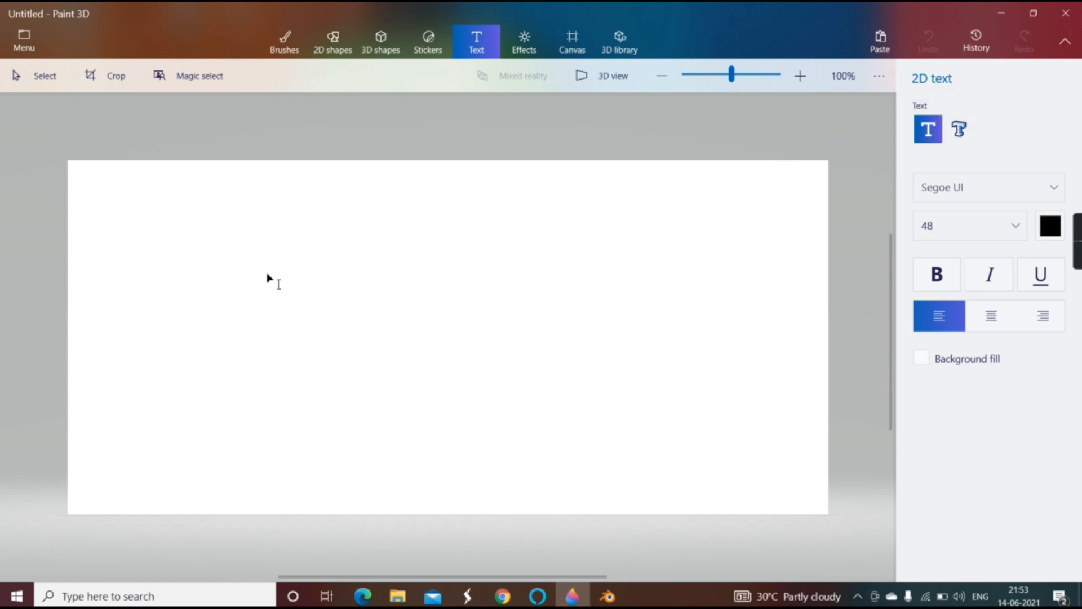
pyautogui.click(267, 248)
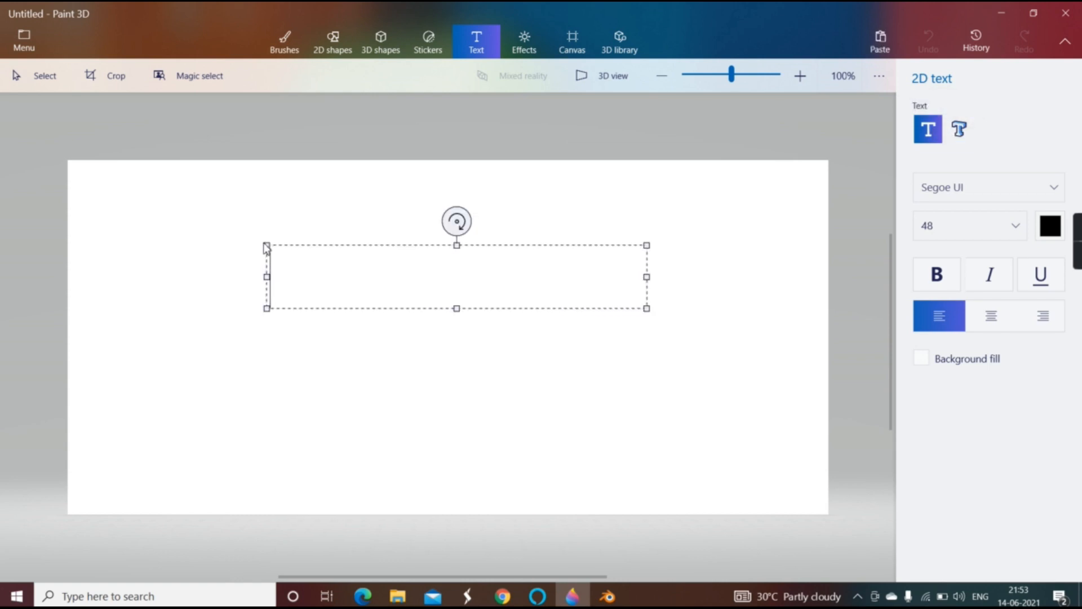
pyautogui.write('compu')
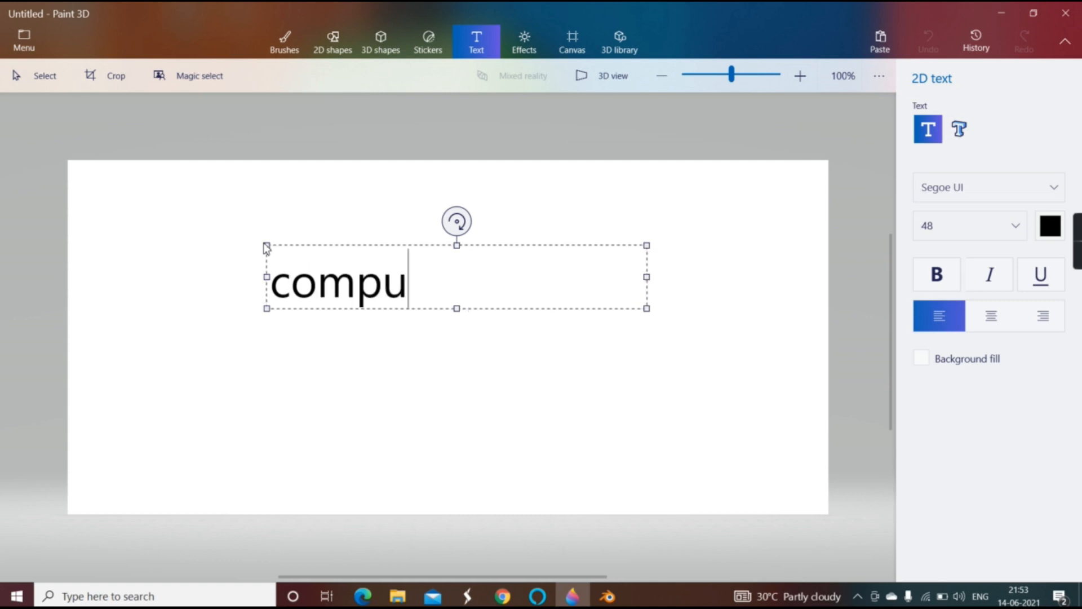
pyautogui.write('ter')
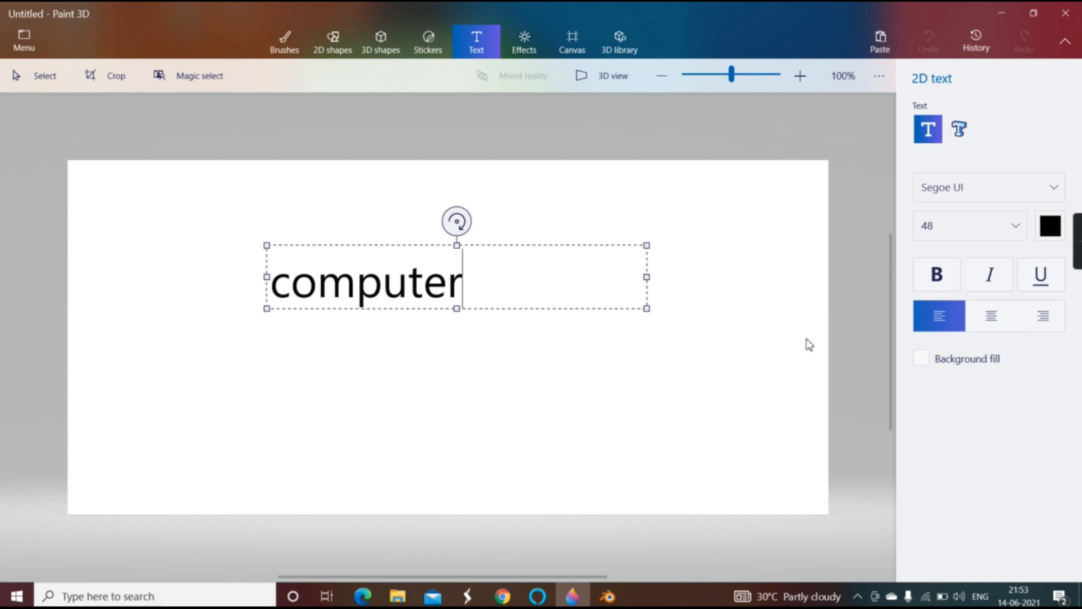
pyautogui.click(787, 331)
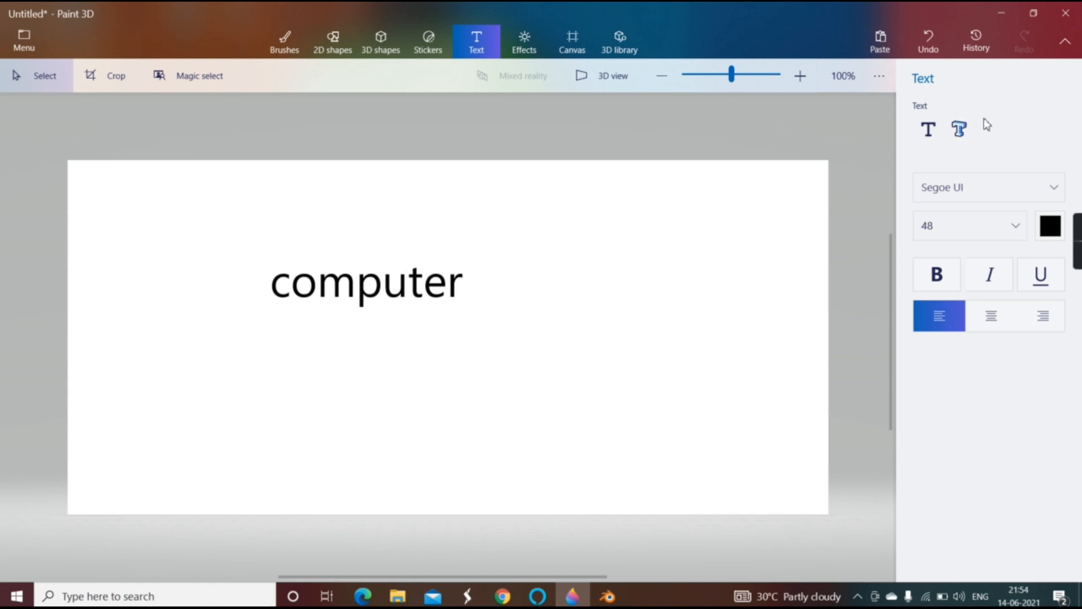
# Add 3D text reading "Computer" below the 2D word and colour it dark red.
pyautogui.click(966, 130)
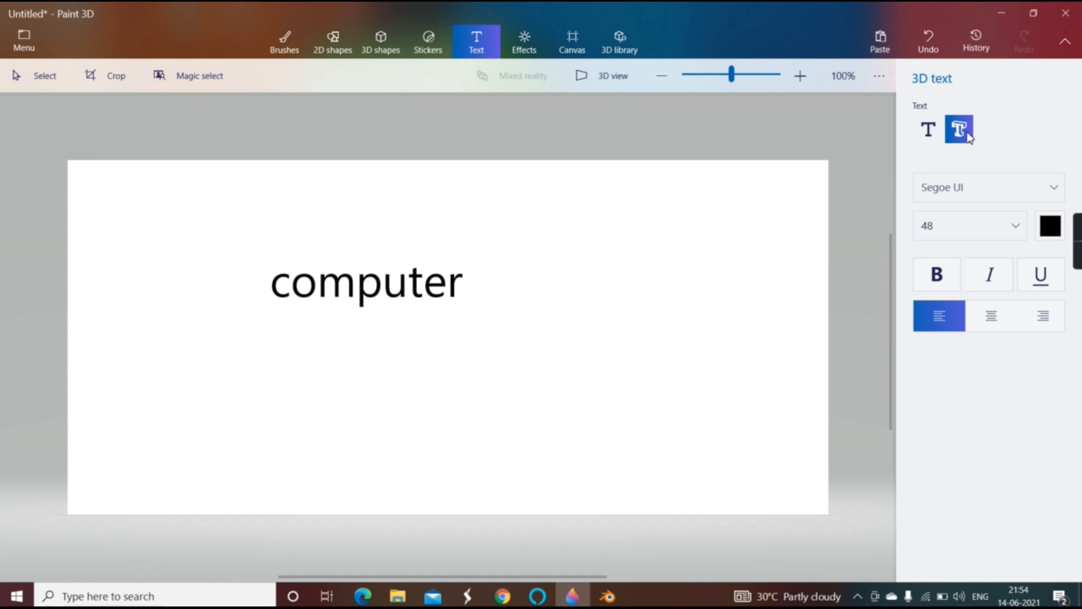
pyautogui.click(247, 367)
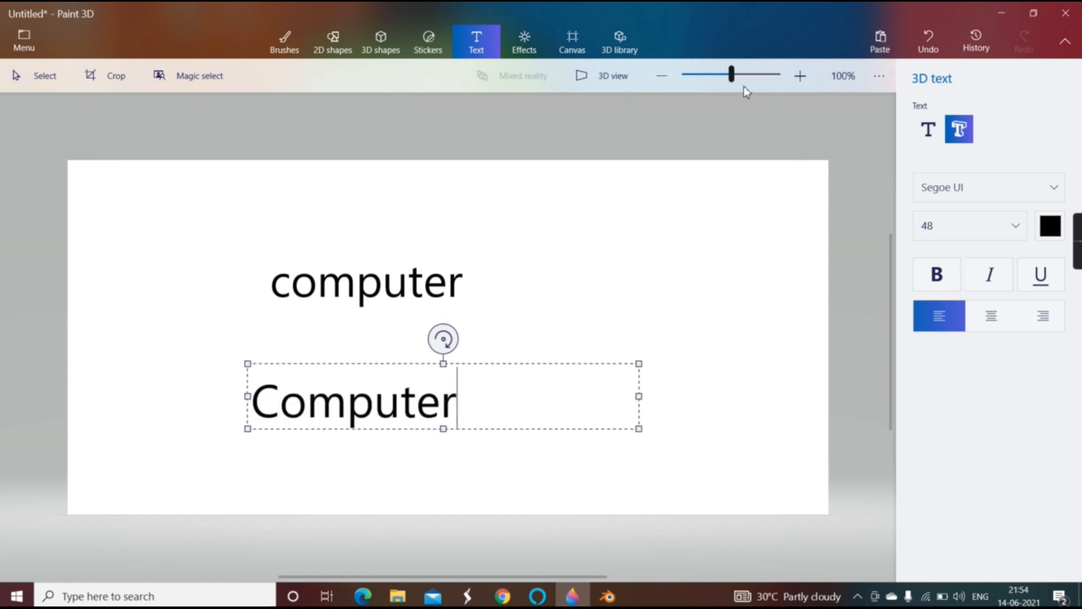
pyautogui.click(1050, 225)
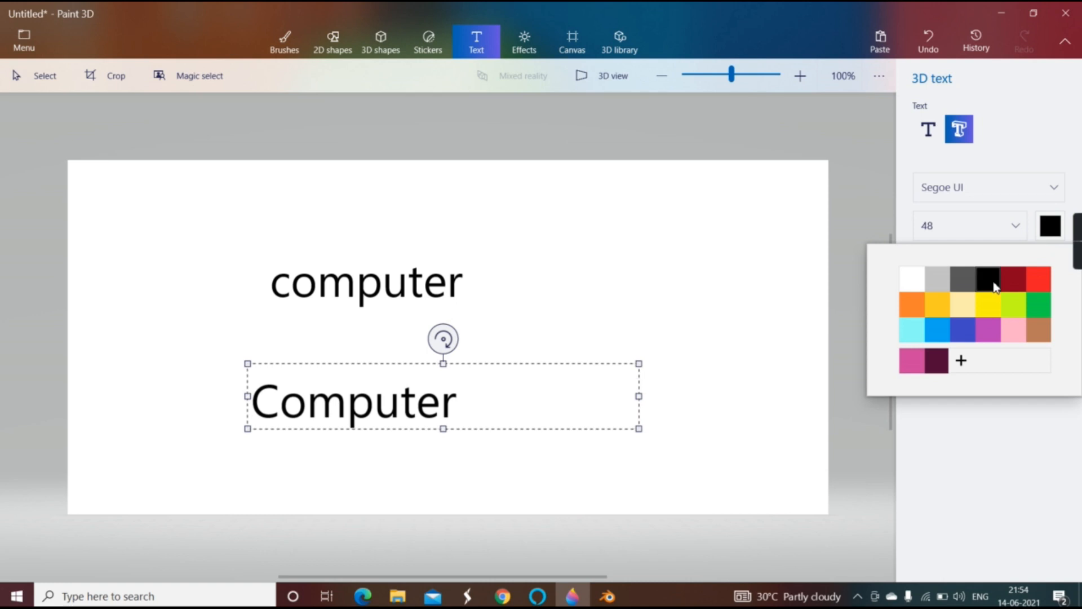
pyautogui.click(1041, 285)
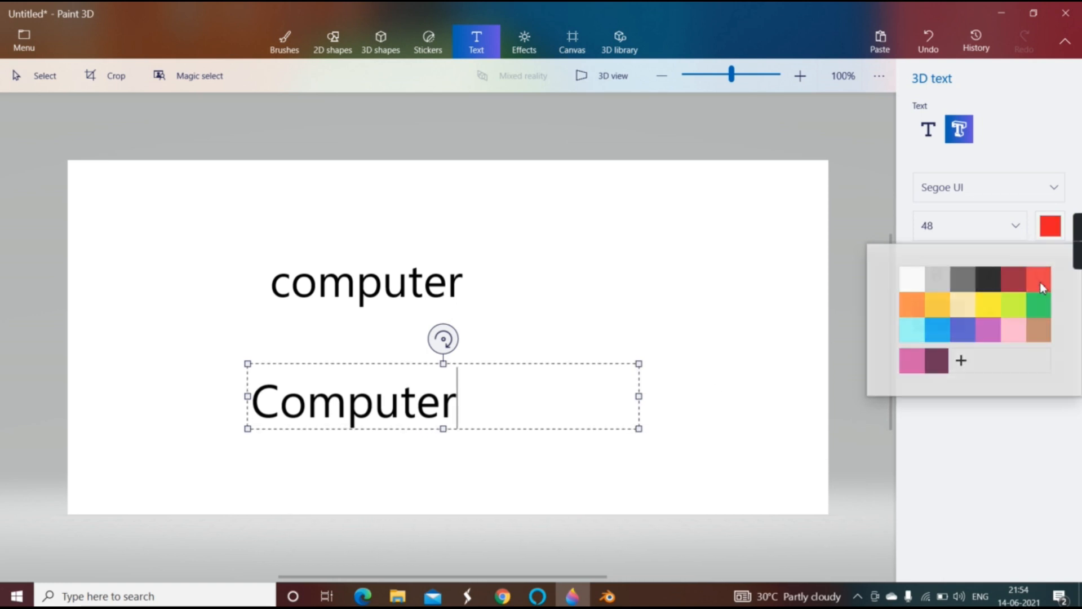
pyautogui.doubleClick(426, 416)
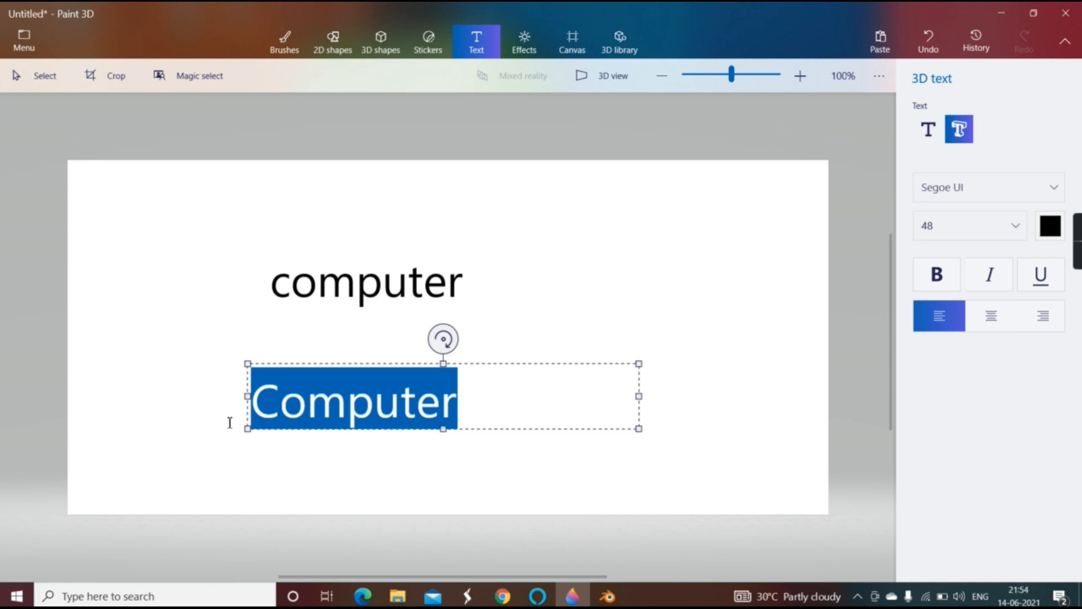
pyautogui.click(1050, 225)
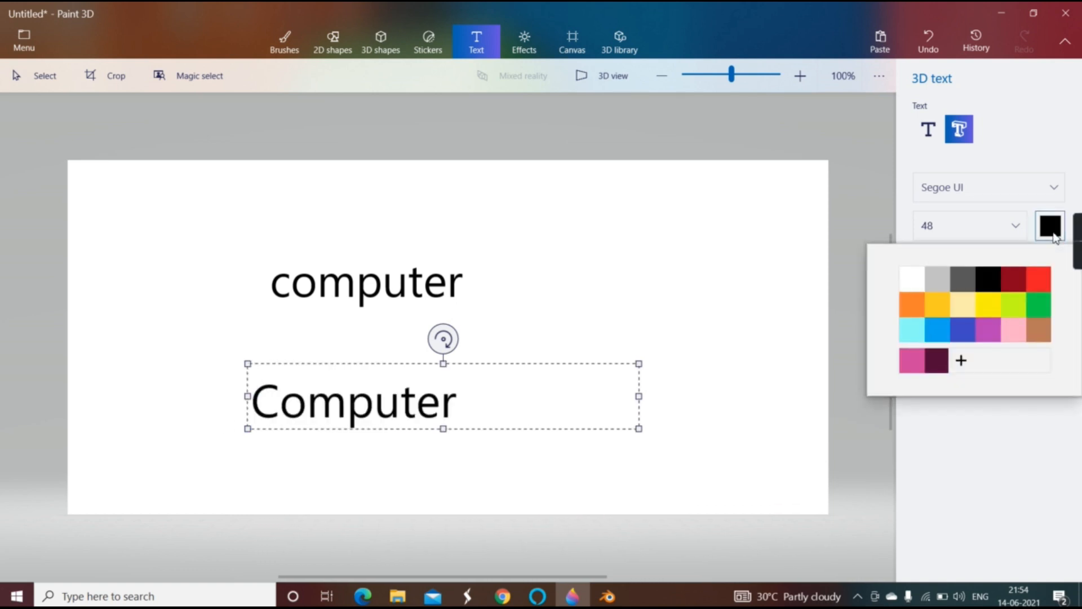
pyautogui.click(1017, 284)
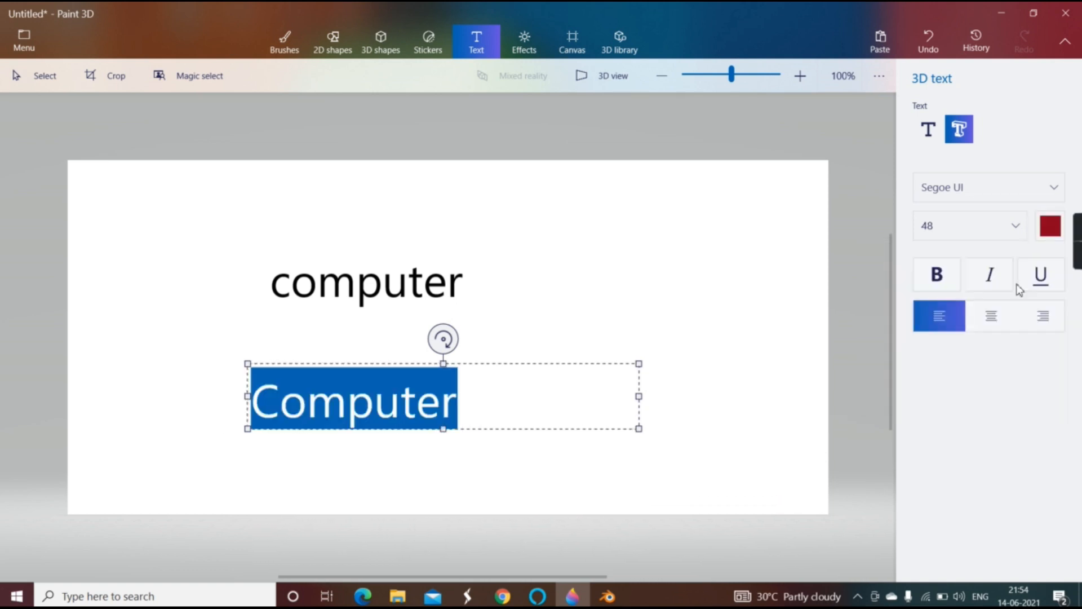
pyautogui.click(618, 295)
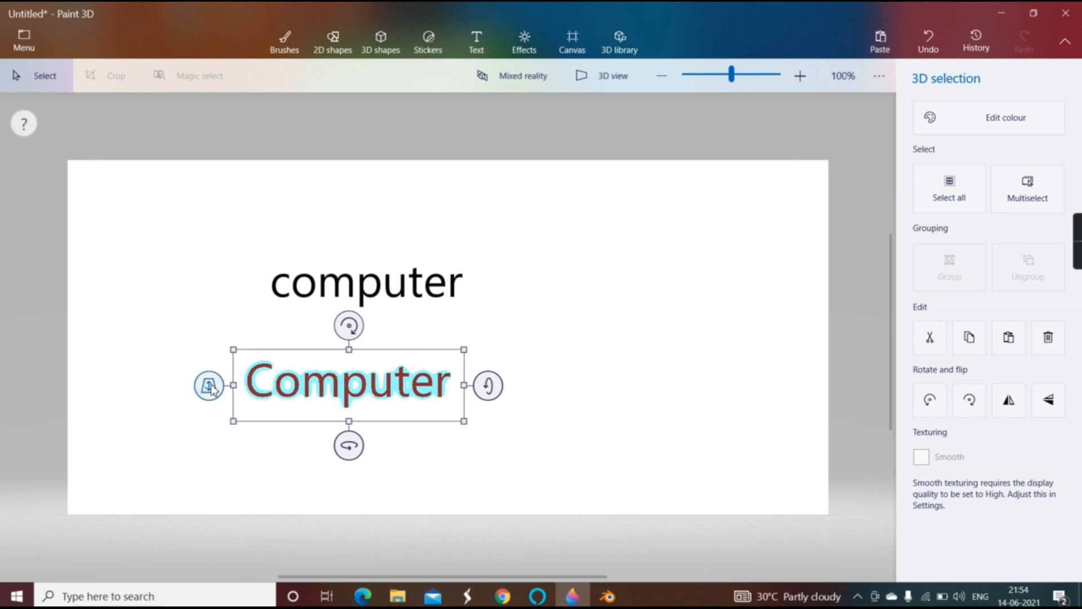
# Rotate the 3D "Computer" text around its three axes, adjust its depth, and turn it back to face the front.
pyautogui.moveTo(210, 386)
pyautogui.mouseDown()
pyautogui.moveTo(219, 392)
pyautogui.moveTo(210, 390)
pyautogui.mouseUp()
pyautogui.moveTo(485, 384)
pyautogui.mouseDown()
pyautogui.moveTo(482, 410)
pyautogui.moveTo(483, 381)
pyautogui.moveTo(474, 394)
pyautogui.mouseUp()
pyautogui.moveTo(348, 325); pyautogui.dragTo(350, 361)
pyautogui.moveTo(350, 444); pyautogui.dragTo(372, 457)
pyautogui.moveTo(215, 390); pyautogui.dragTo(241, 328)
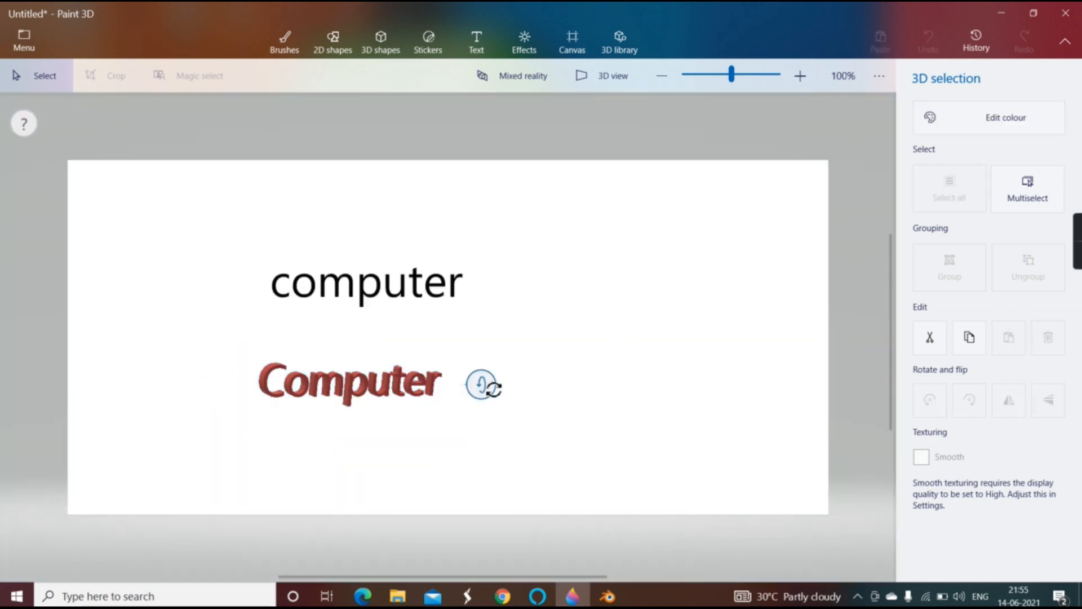
pyautogui.moveTo(494, 387); pyautogui.dragTo(501, 299)
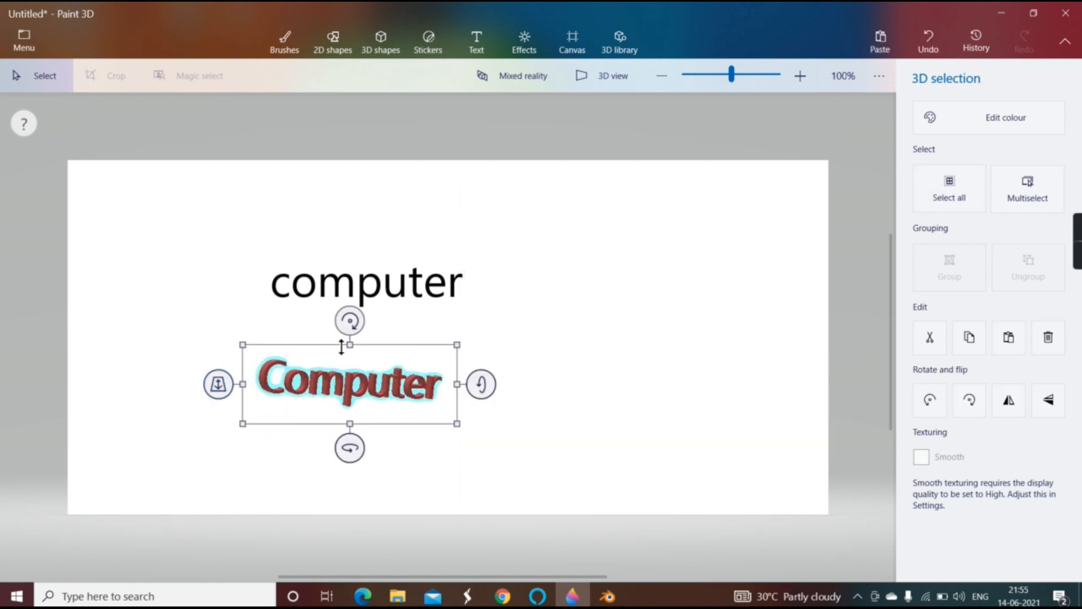
pyautogui.moveTo(356, 322); pyautogui.dragTo(373, 342)
pyautogui.moveTo(366, 450); pyautogui.dragTo(325, 445)
pyautogui.moveTo(209, 383); pyautogui.dragTo(212, 391)
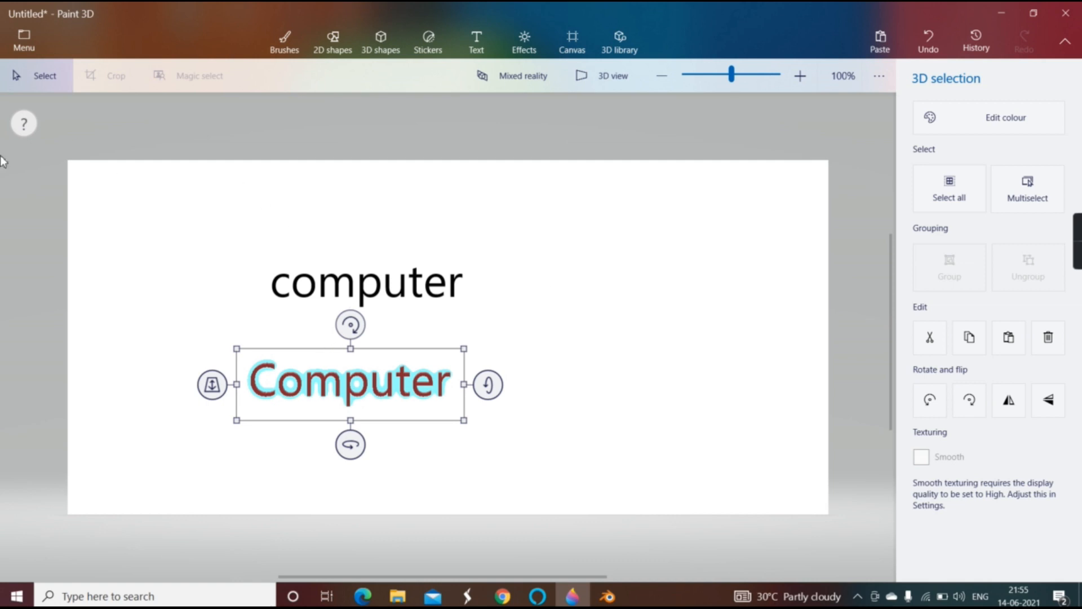
# Preview the scene as an MP4 video copy with the Swing, Jump & turn, Emerge and Wobble animations, leaving without saving.
pyautogui.click(24, 40)
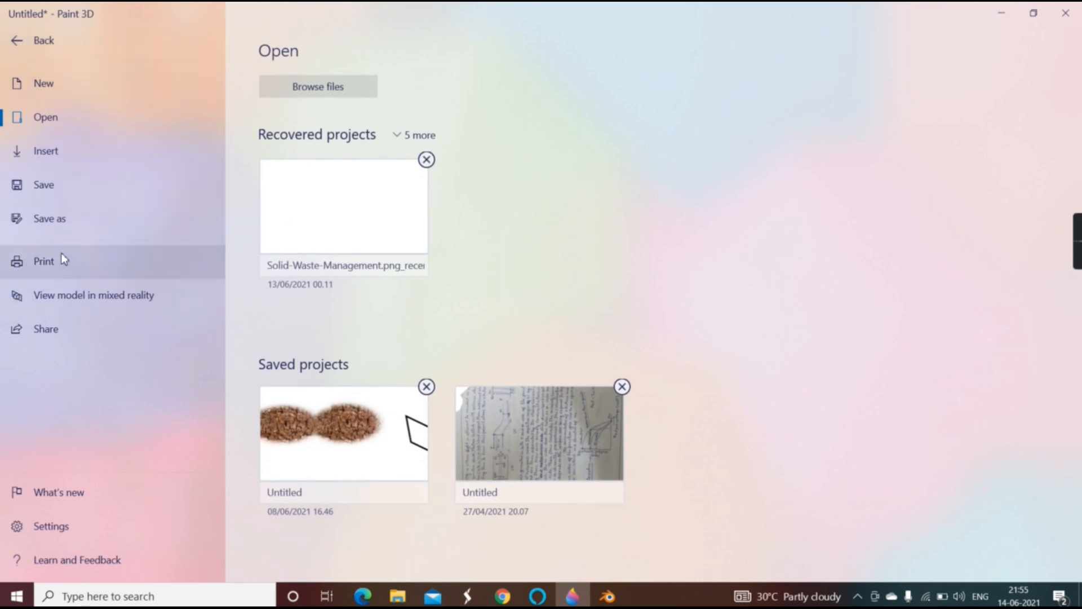
pyautogui.click(65, 219)
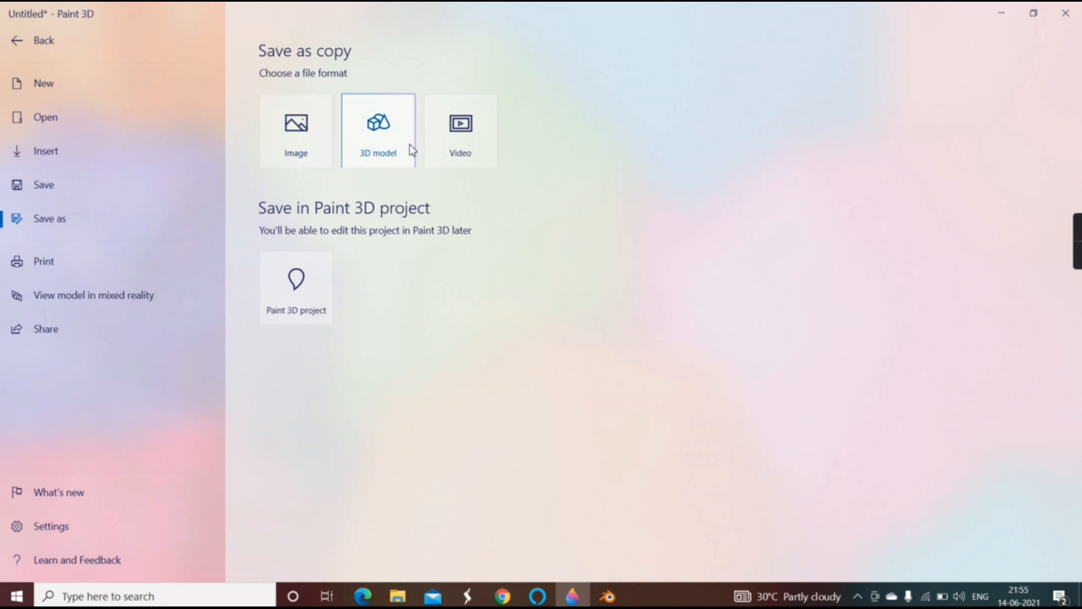
pyautogui.click(482, 160)
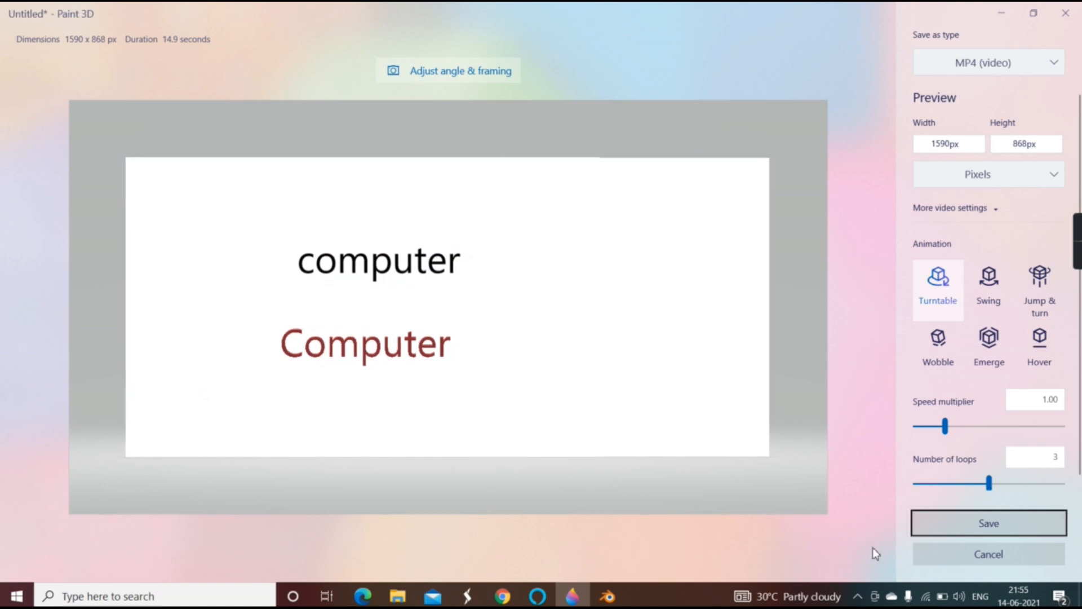
pyautogui.click(989, 287)
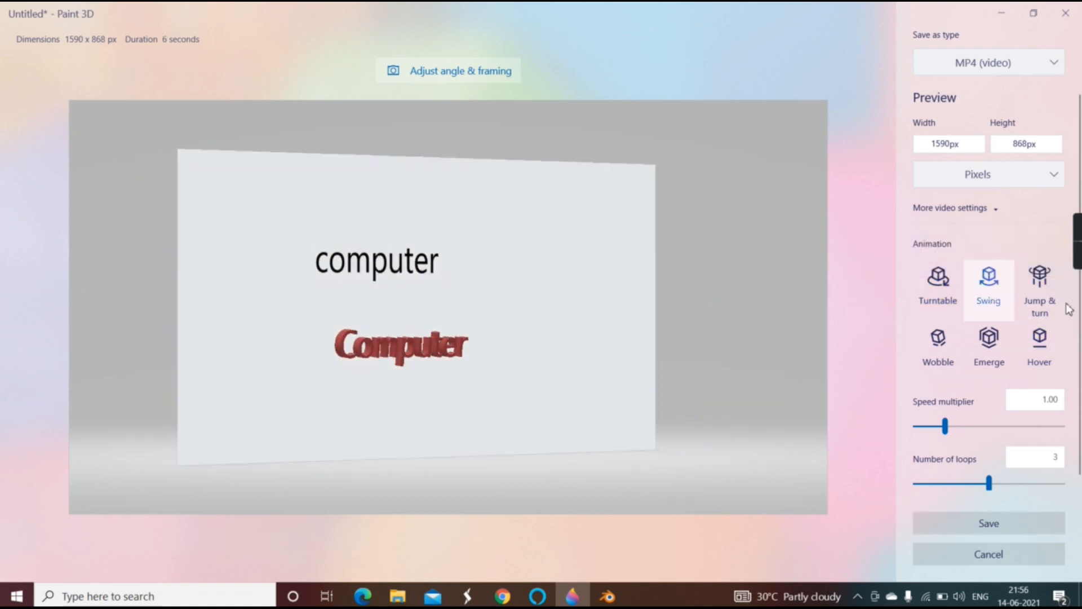
pyautogui.click(1044, 299)
pyautogui.click(989, 361)
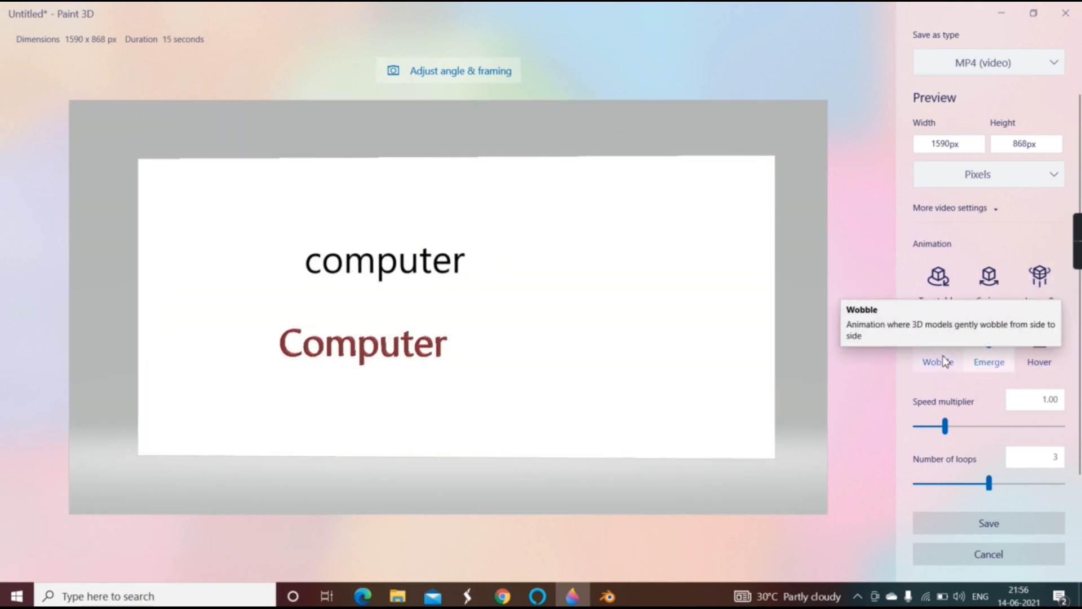
pyautogui.click(941, 362)
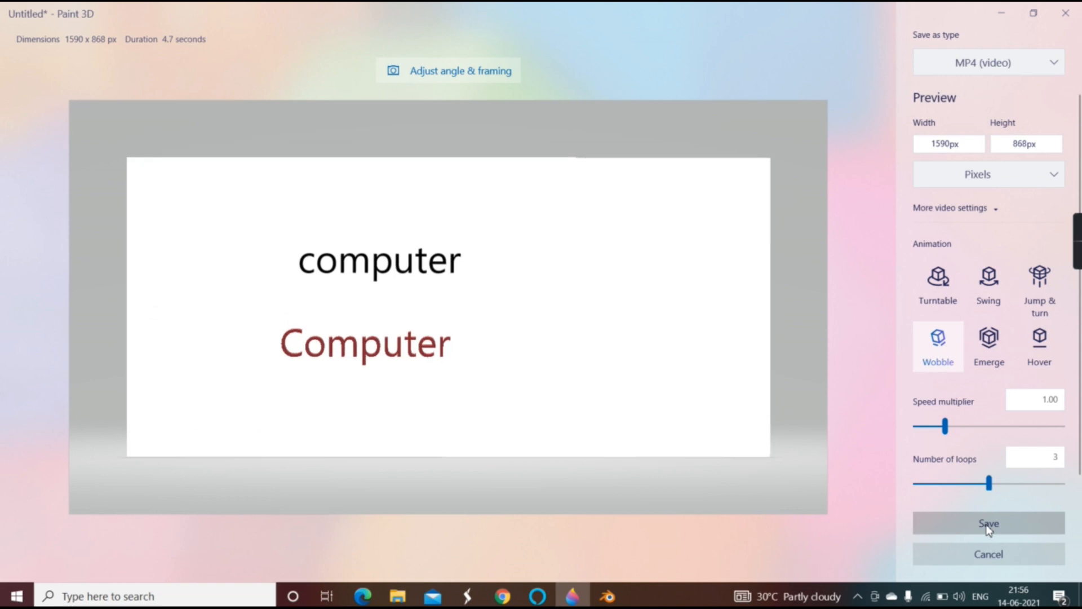
pyautogui.click(989, 554)
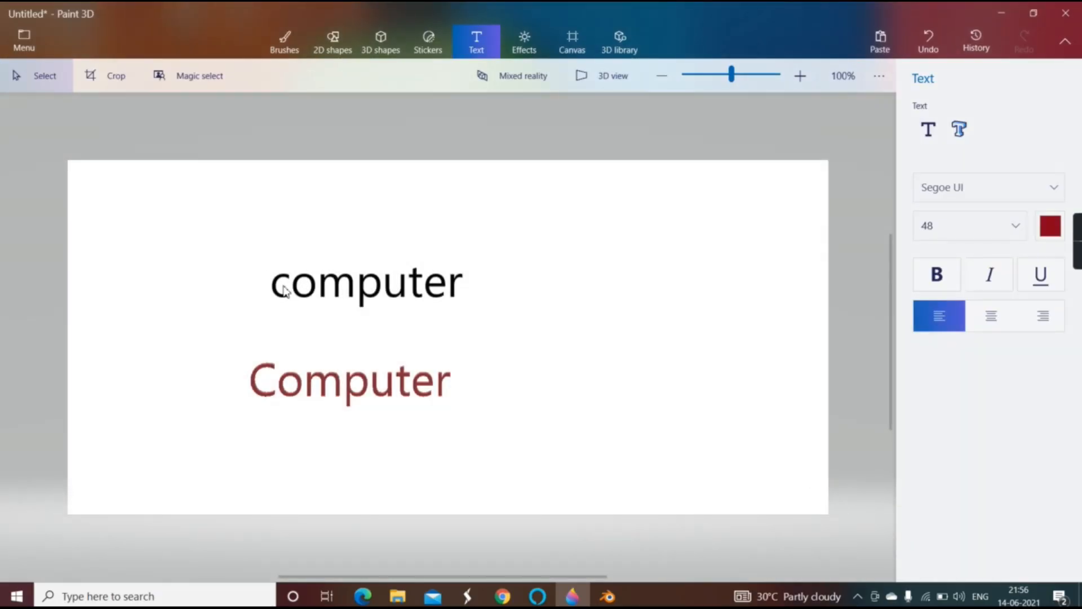
# Remove the 2D word "computer" from the canvas with the Eraser.
pyautogui.moveTo(249, 267); pyautogui.dragTo(469, 308)
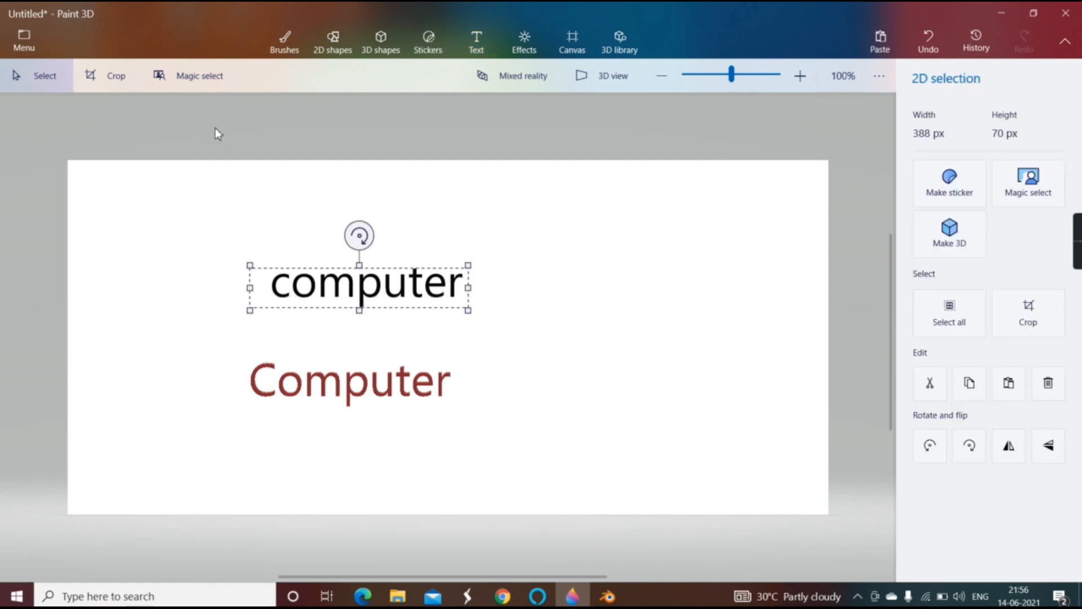
pyautogui.click(297, 45)
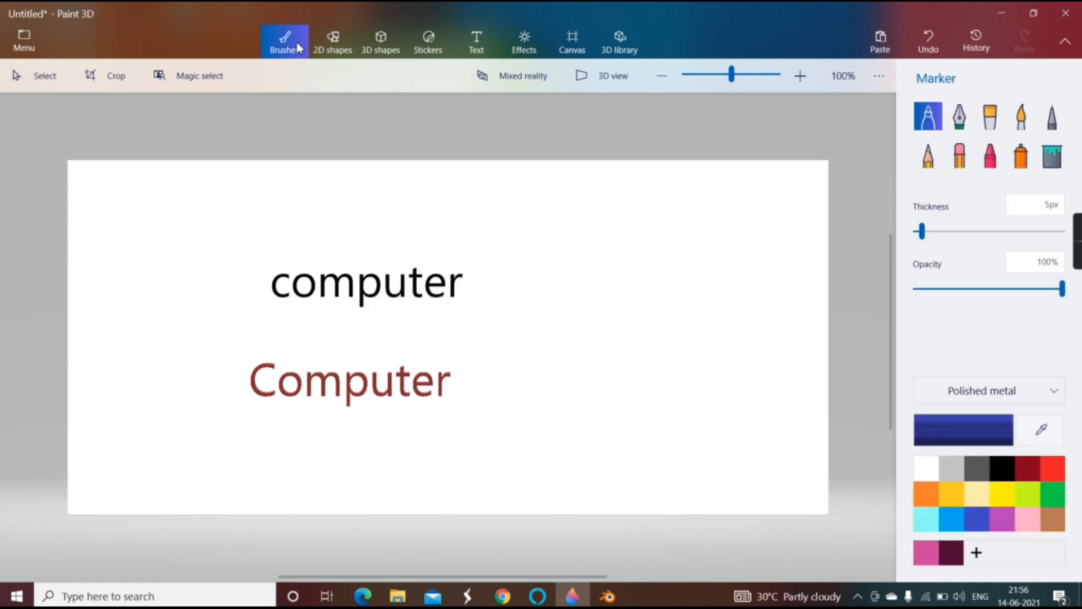
pyautogui.click(959, 155)
pyautogui.moveTo(482, 293)
pyautogui.mouseDown()
pyautogui.moveTo(316, 290)
pyautogui.moveTo(410, 261)
pyautogui.moveTo(236, 287)
pyautogui.moveTo(394, 305)
pyautogui.moveTo(566, 260)
pyautogui.mouseUp()
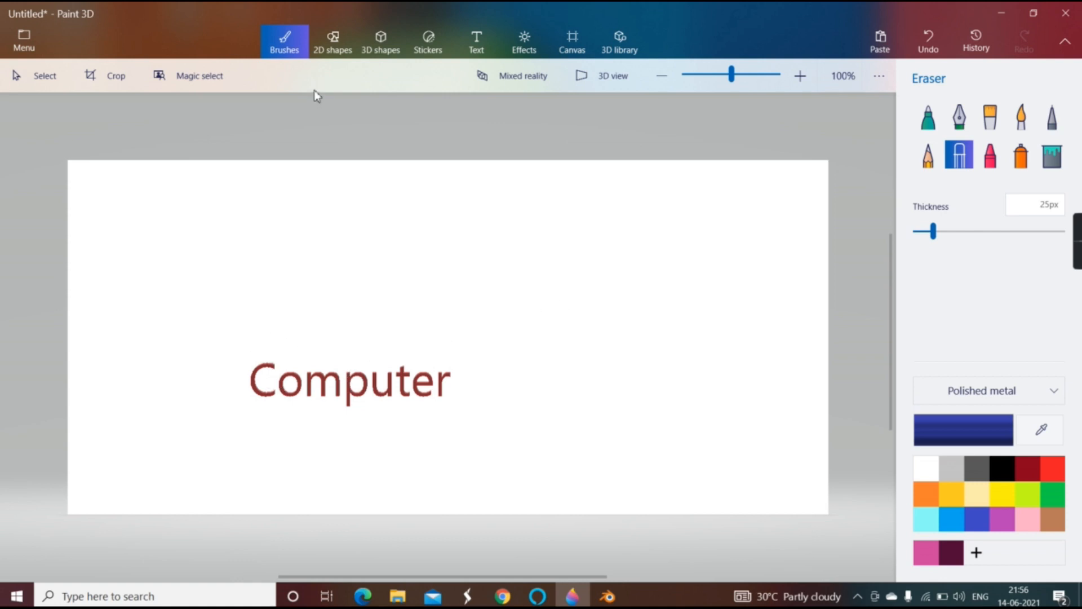
# Add the gift-paper-500x500 image from the Desktop as a custom sticker and move it above and right of the 3D text.
pyautogui.click(32, 75)
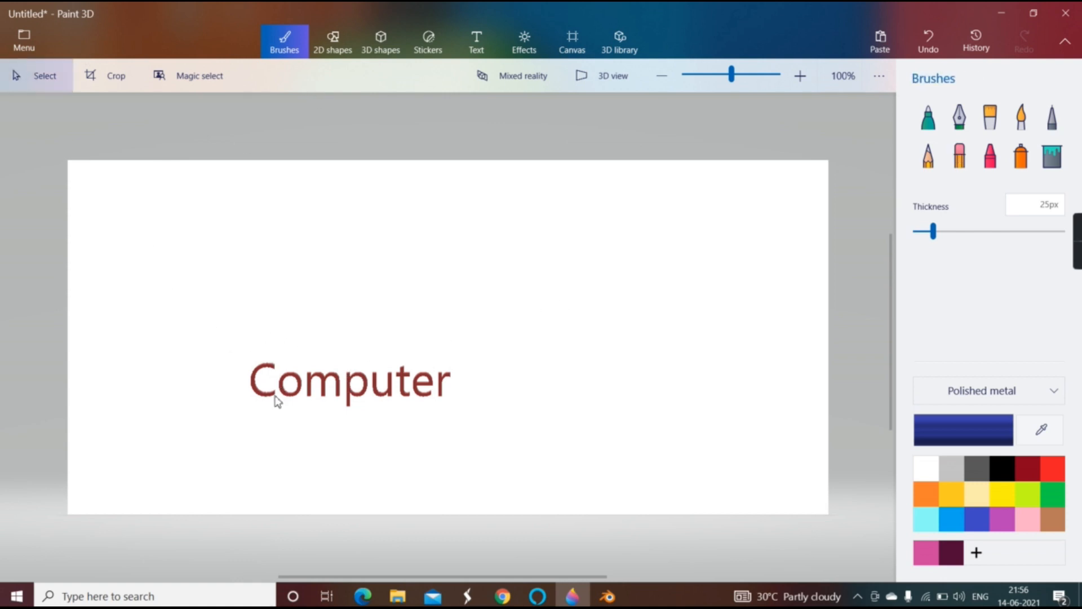
pyautogui.moveTo(240, 356); pyautogui.dragTo(503, 435)
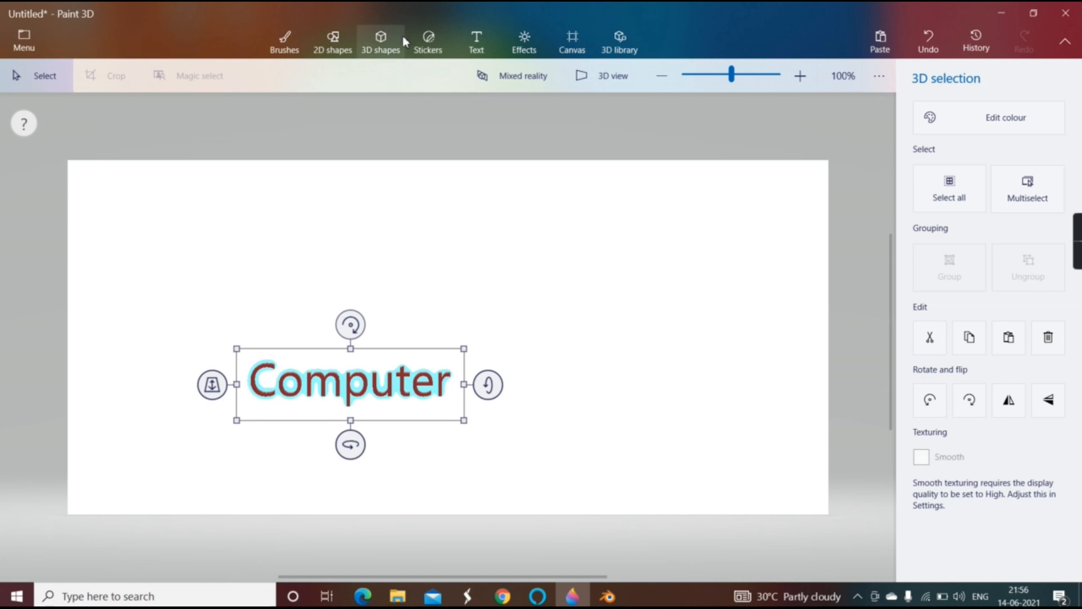
pyautogui.click(419, 49)
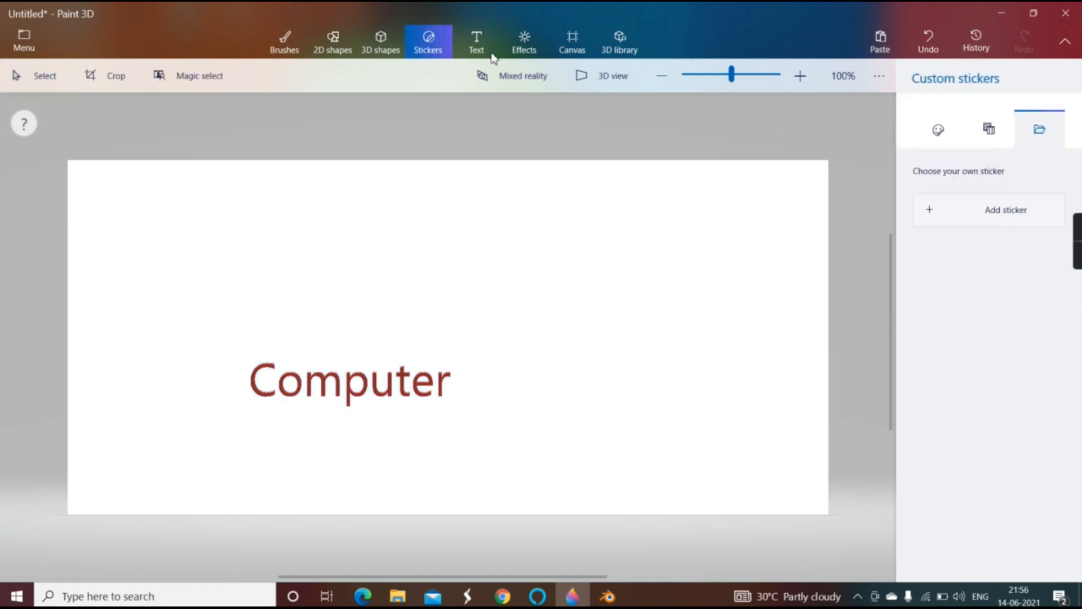
pyautogui.click(1025, 220)
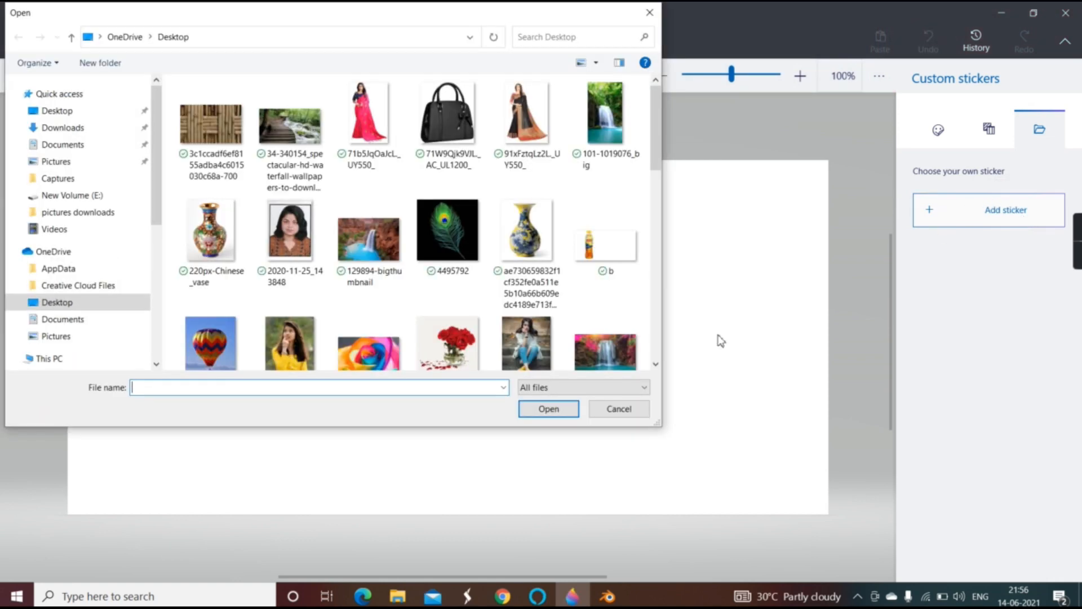
pyautogui.scroll(-1, 489, 364)
pyautogui.scroll(-3, 489, 363)
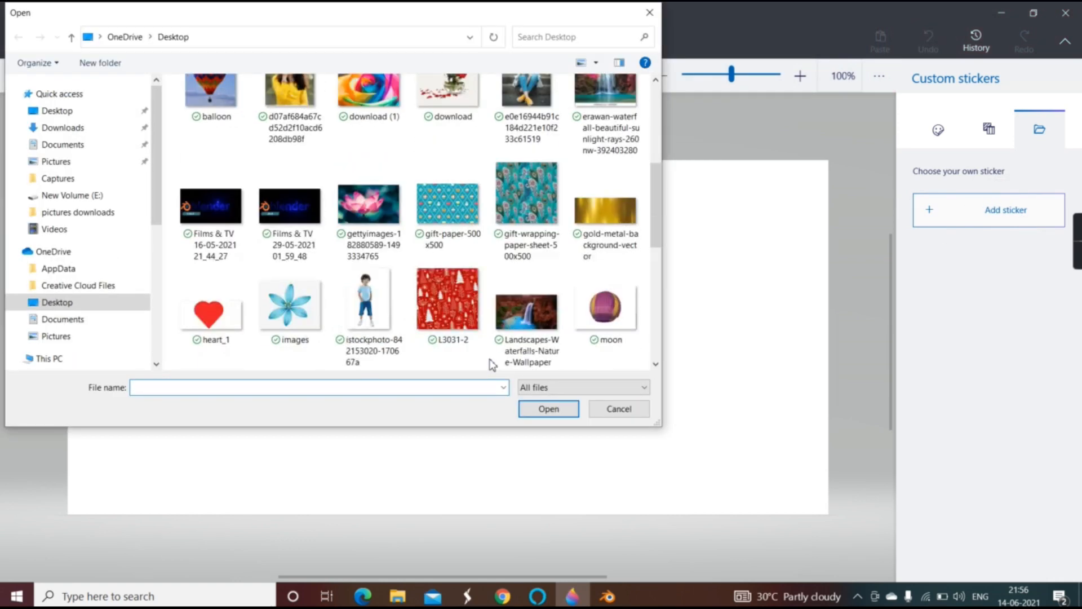
pyautogui.click(466, 212)
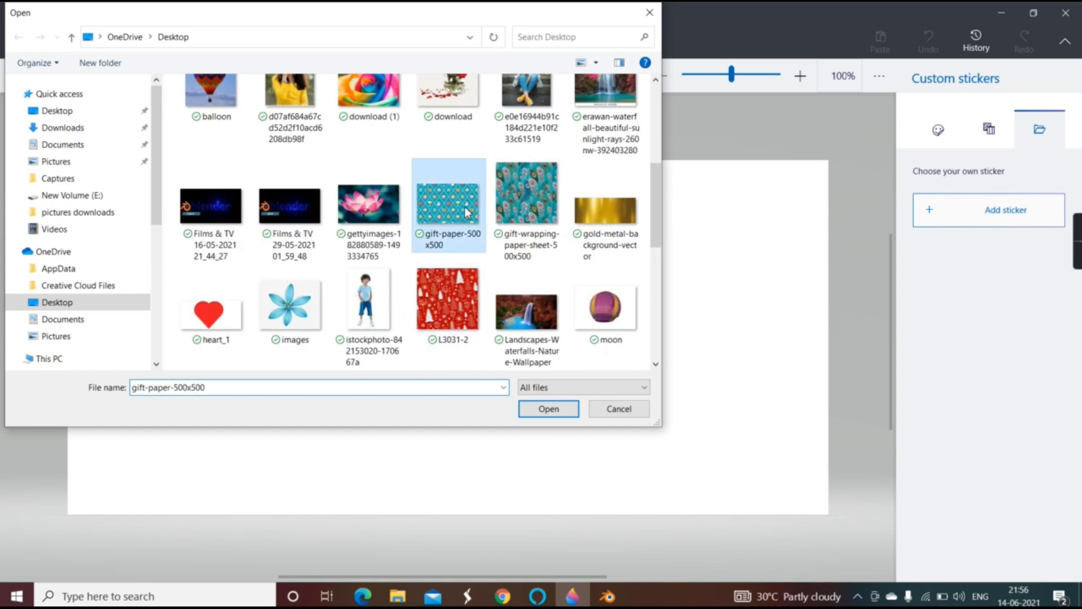
pyautogui.doubleClick(467, 212)
pyautogui.moveTo(512, 333); pyautogui.dragTo(684, 253)
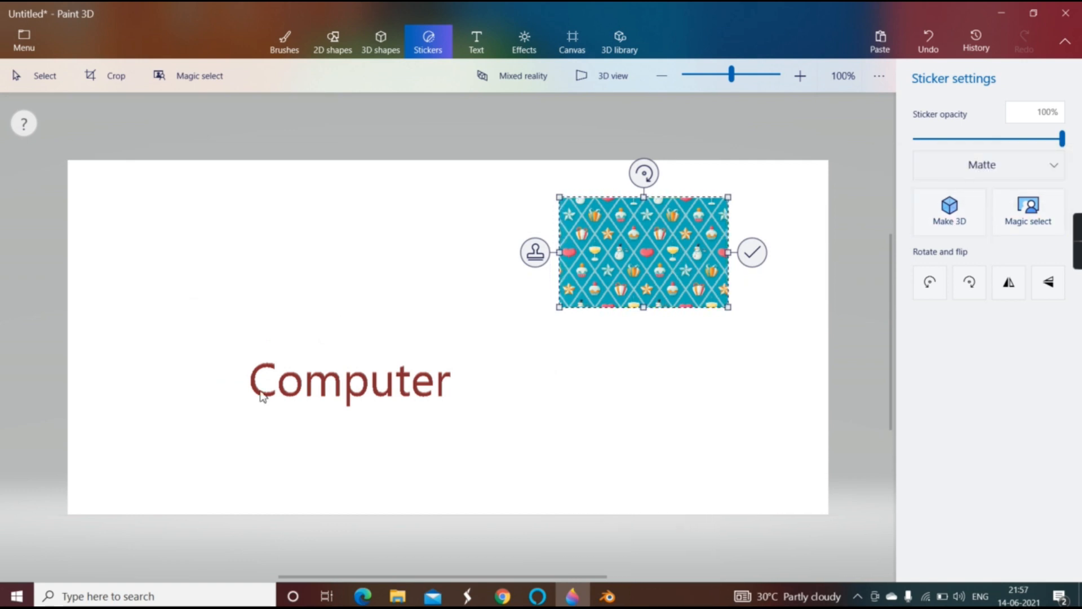
pyautogui.click(1017, 208)
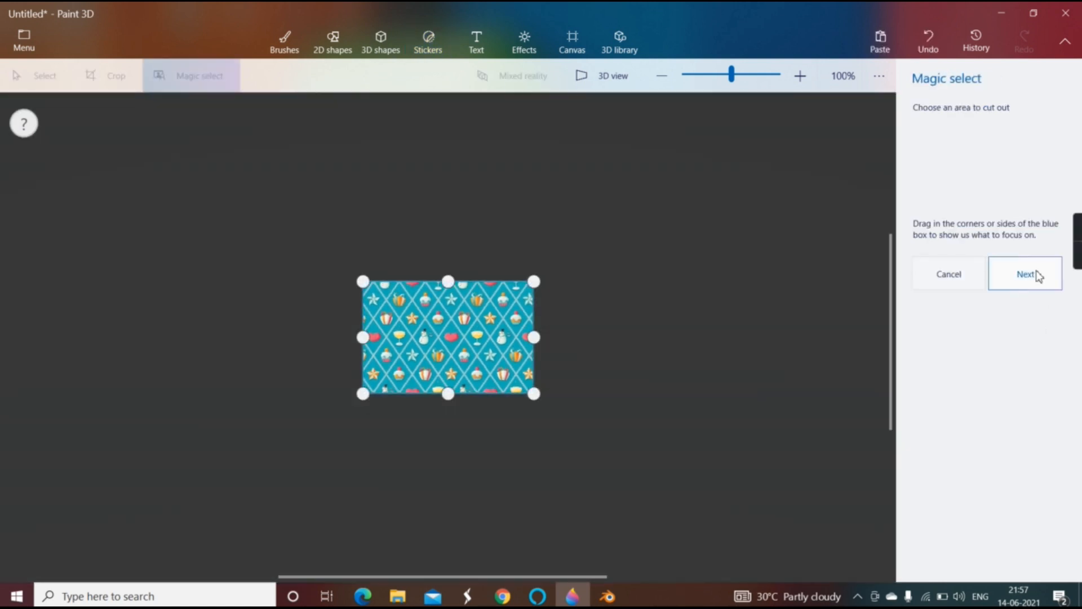
pyautogui.click(1026, 274)
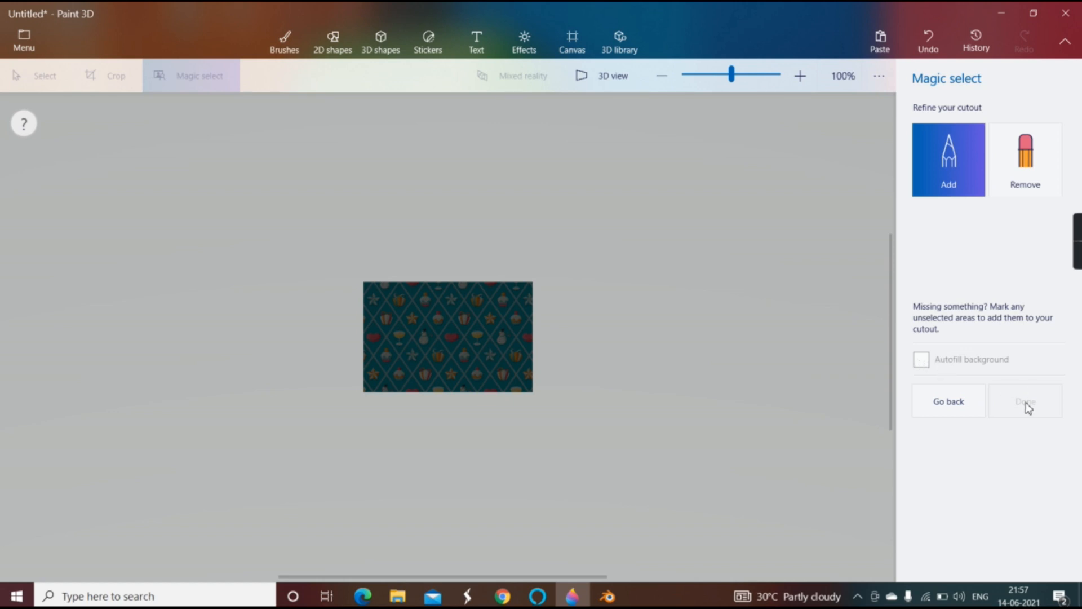
pyautogui.click(1048, 173)
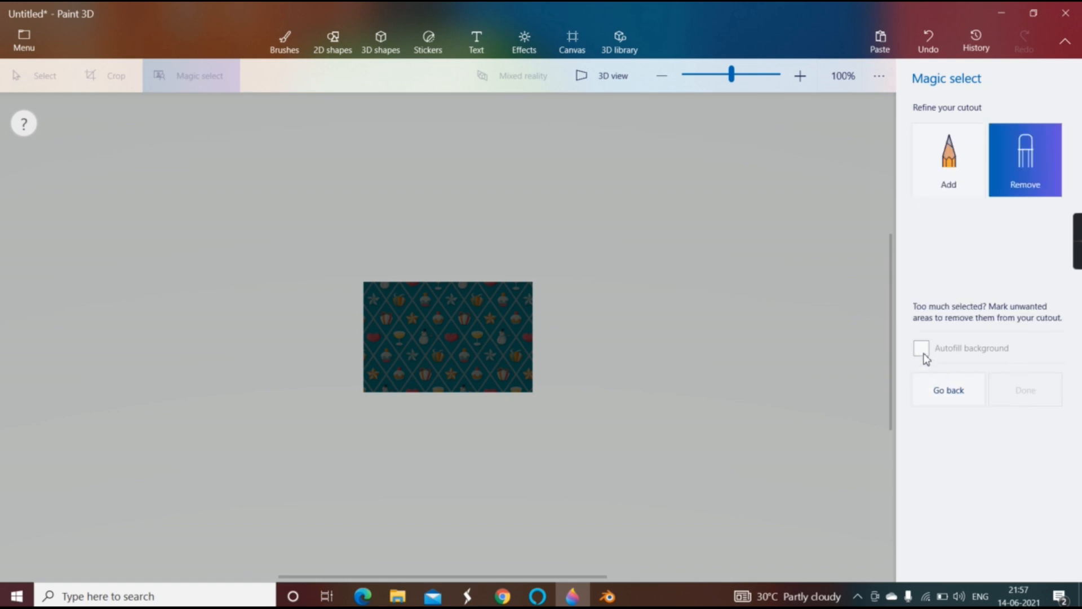
pyautogui.click(949, 392)
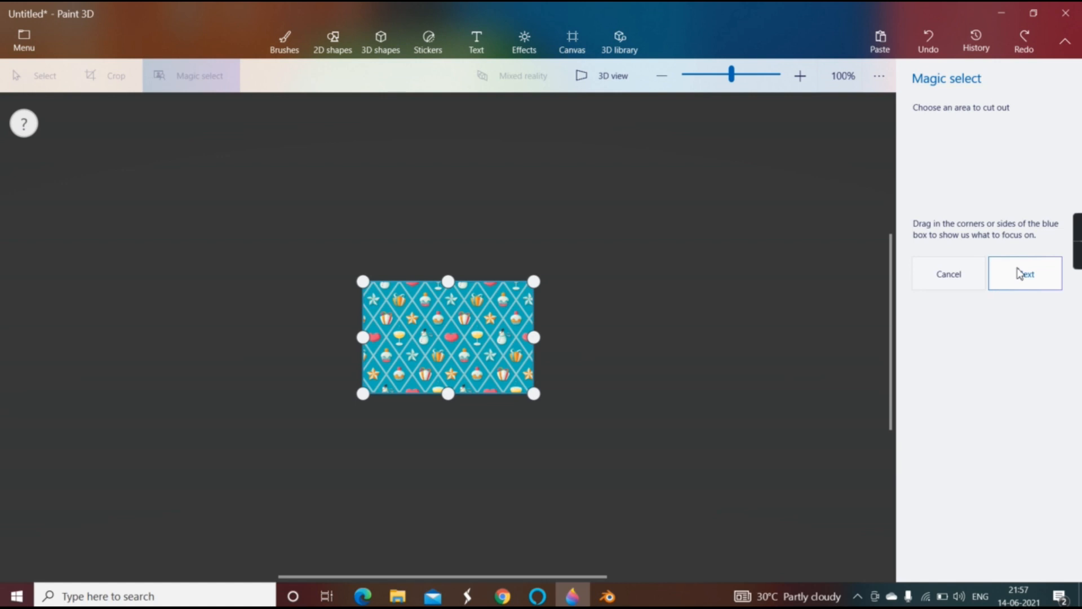
pyautogui.click(1020, 274)
pyautogui.click(971, 190)
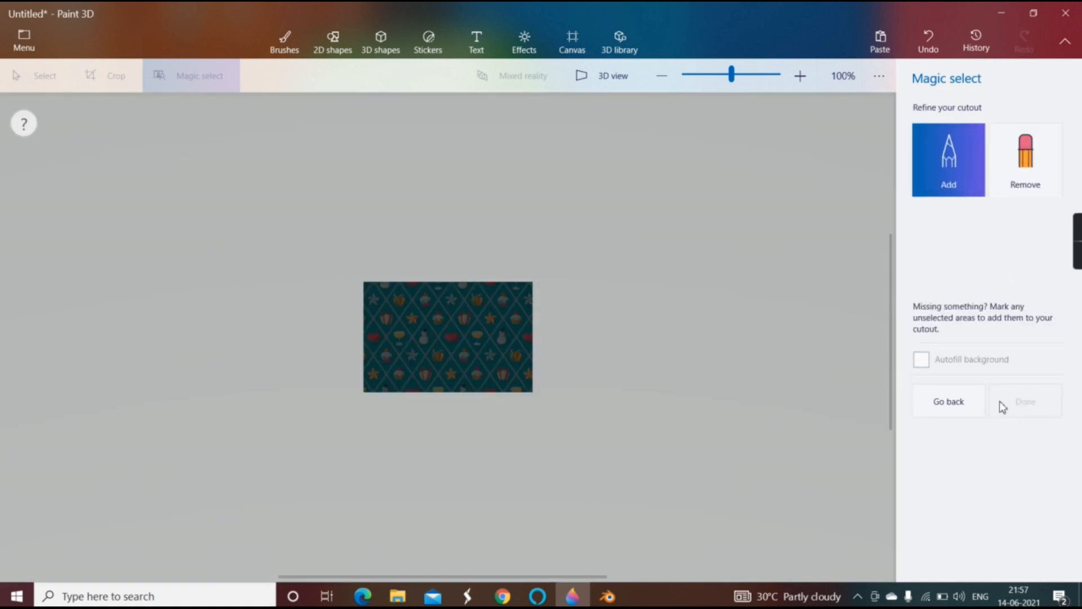
pyautogui.click(950, 401)
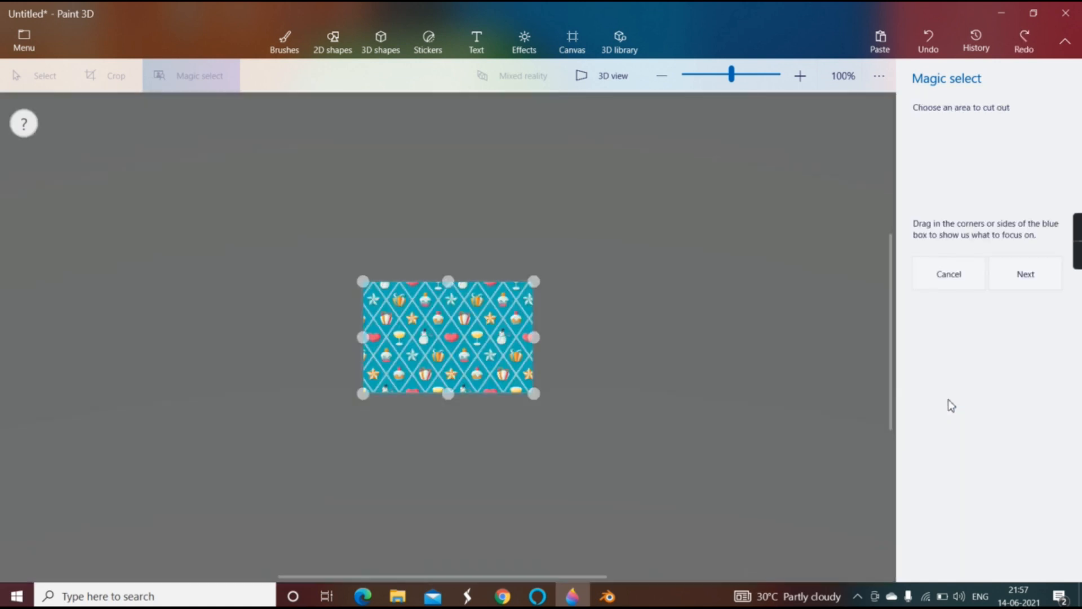
pyautogui.click(957, 286)
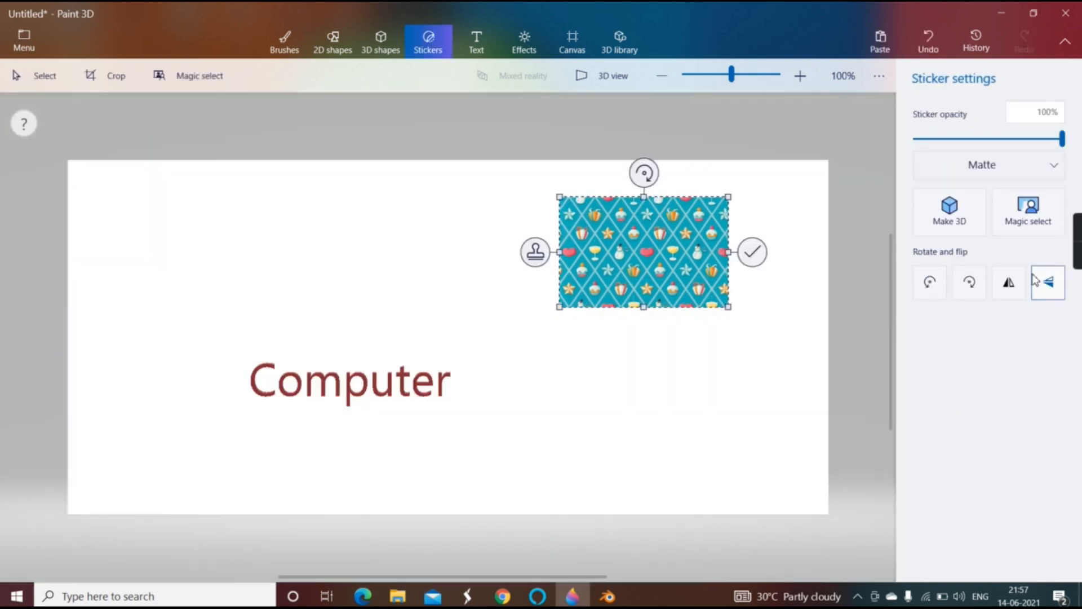
pyautogui.click(1032, 229)
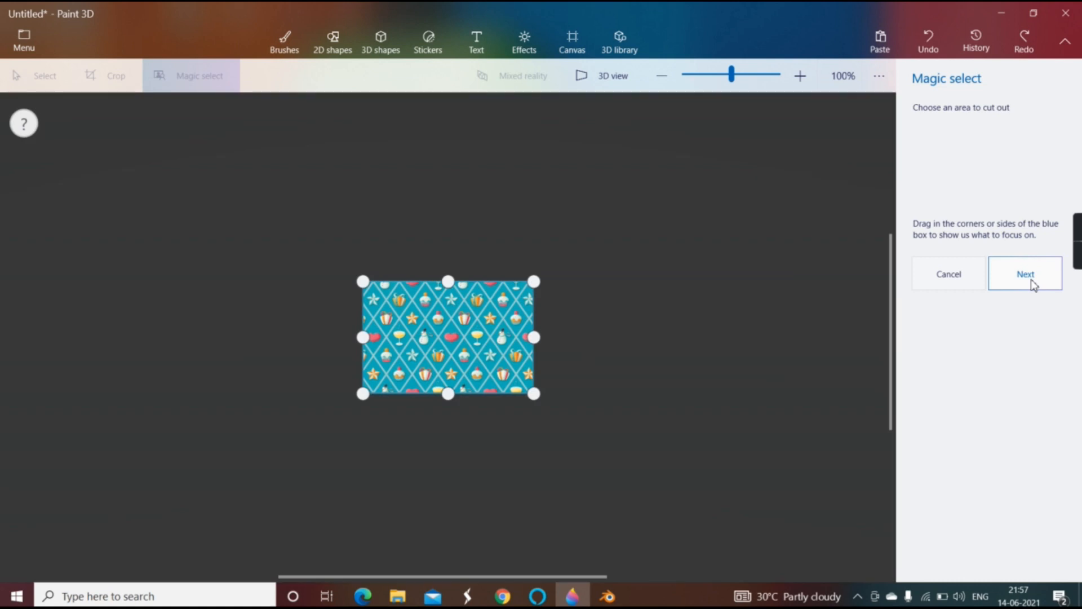
pyautogui.click(1033, 283)
pyautogui.click(1042, 189)
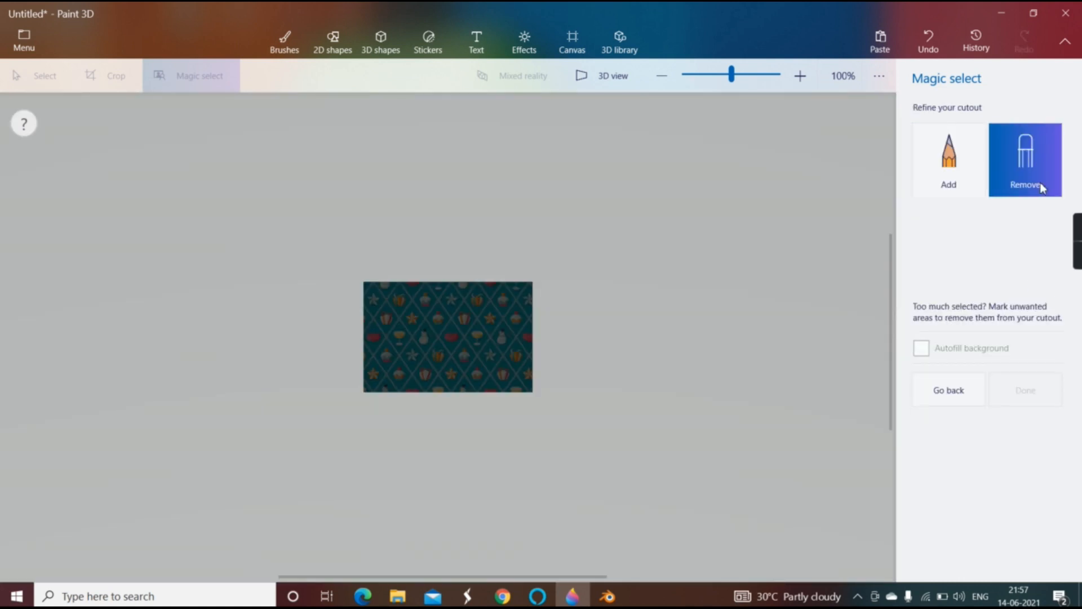
pyautogui.click(962, 397)
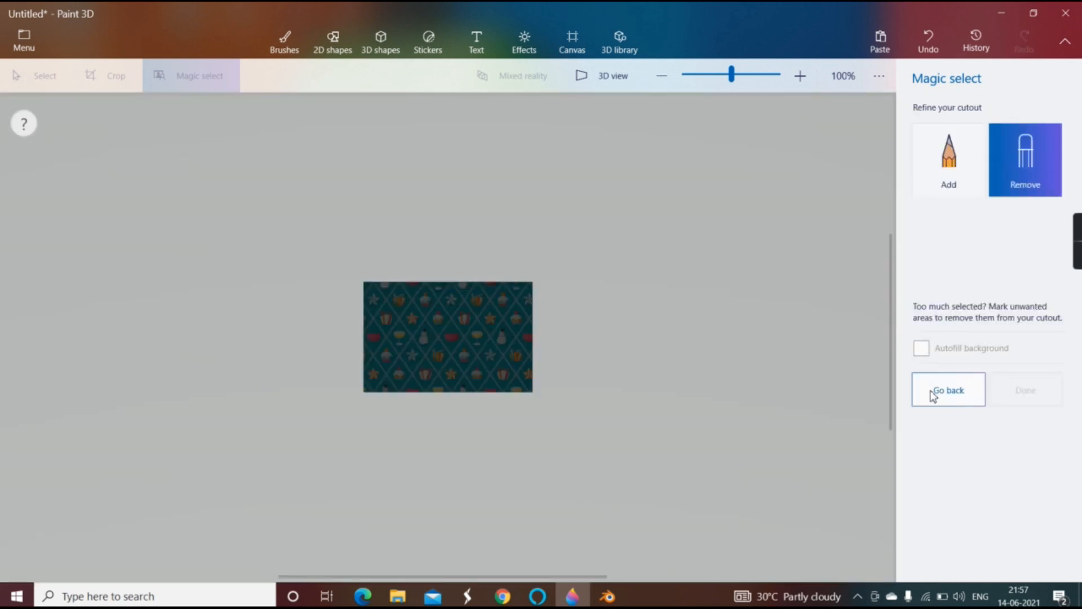
pyautogui.click(932, 394)
pyautogui.click(955, 283)
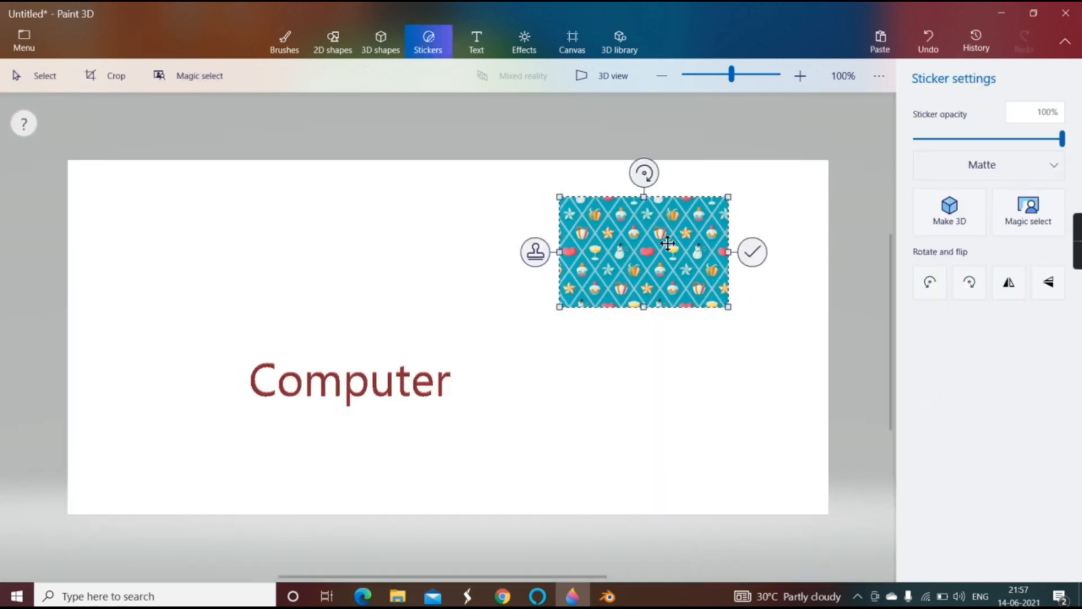
# Commit the gift-paper sticker to the canvas, and undo back until only the 3D word "Computer" remains.
pyautogui.click(758, 255)
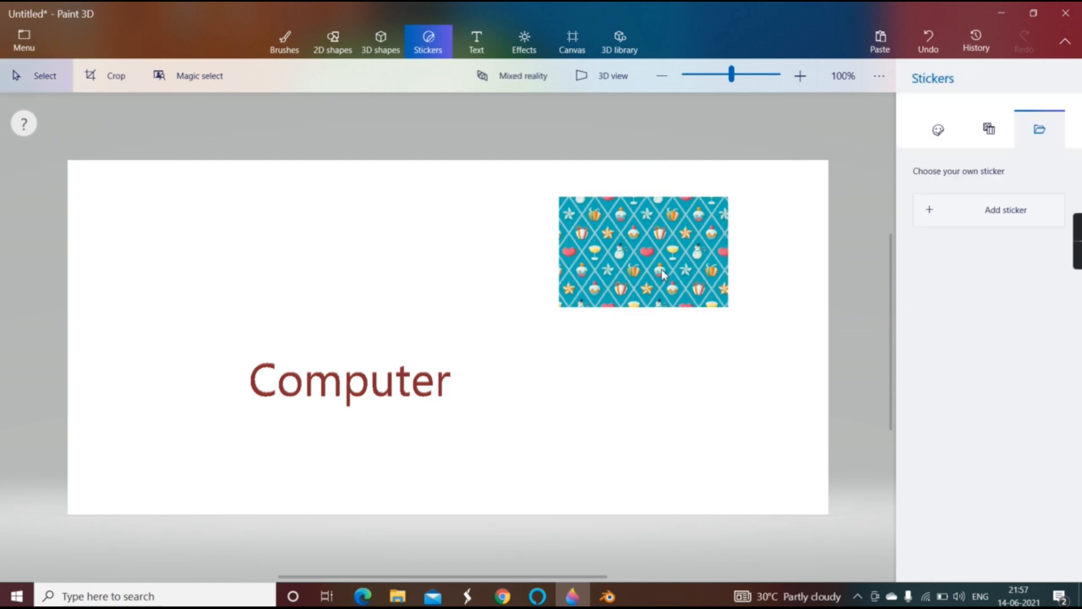
pyautogui.moveTo(398, 146); pyautogui.dragTo(795, 317)
pyautogui.click(596, 137)
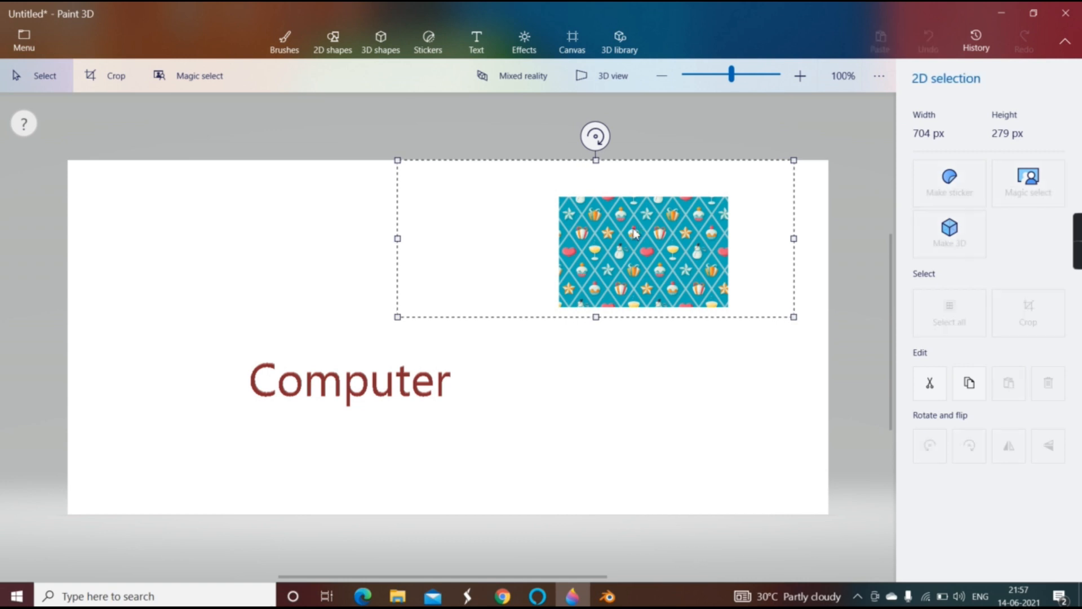
pyautogui.moveTo(645, 287); pyautogui.dragTo(598, 260)
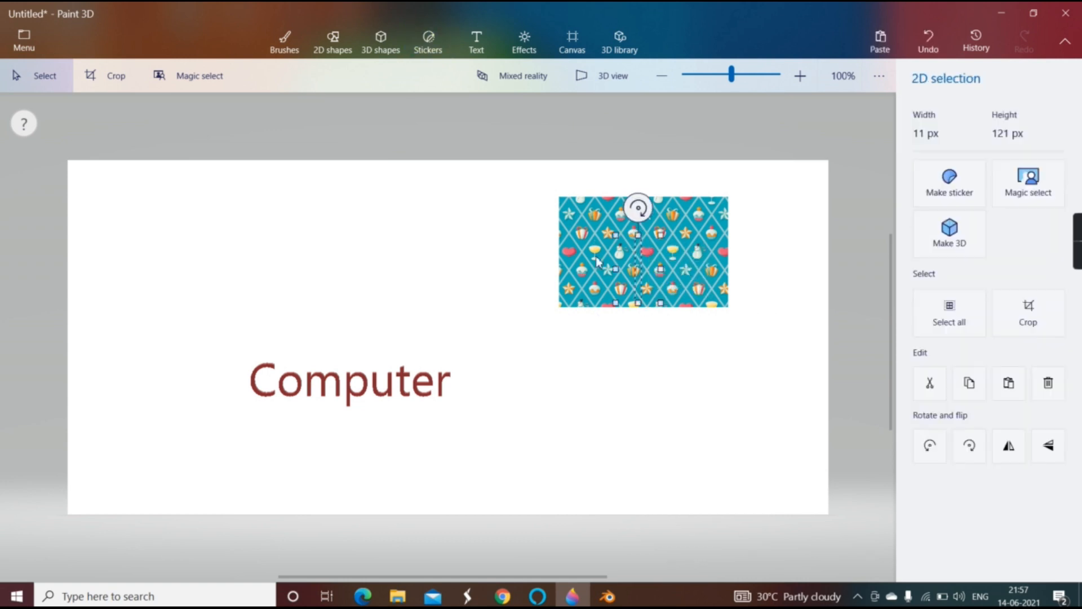
pyautogui.click(655, 320)
pyautogui.hotkey('ctrl', 'z')
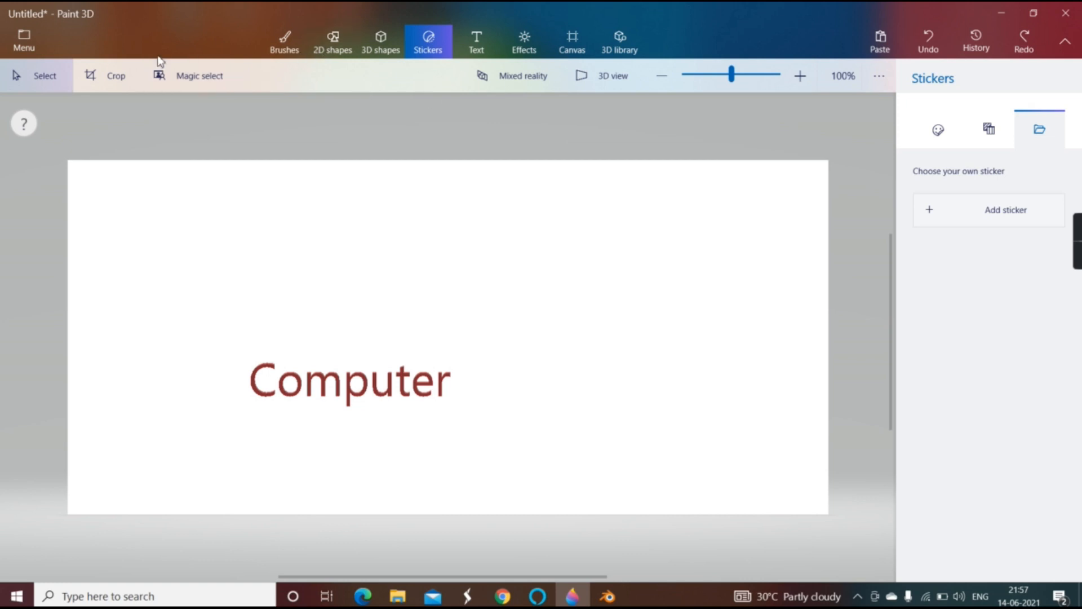
# Insert the gift-wrapping-paper-sheet-500x500 image from the Desktop and place it beside the end of the 3D word "Computer".
pyautogui.click(21, 46)
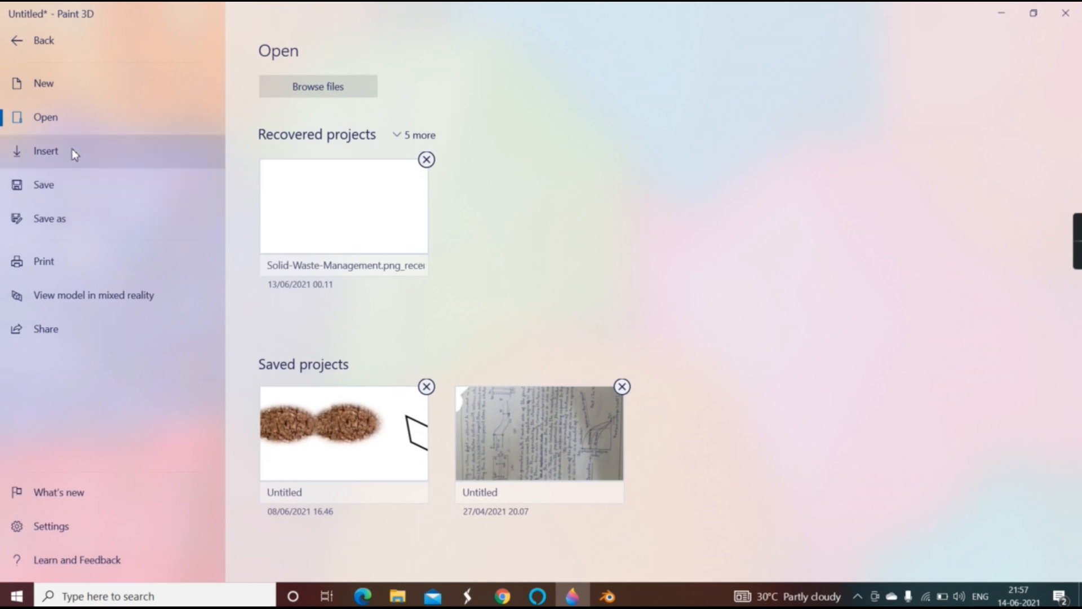
pyautogui.click(72, 149)
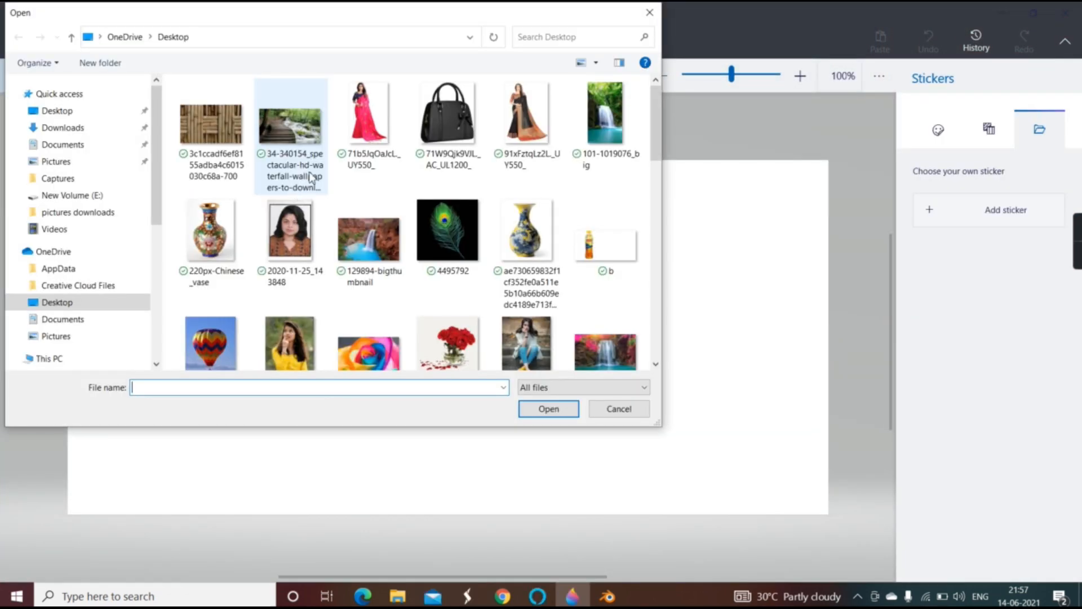
pyautogui.scroll(-3, 439, 209)
pyautogui.click(548, 301)
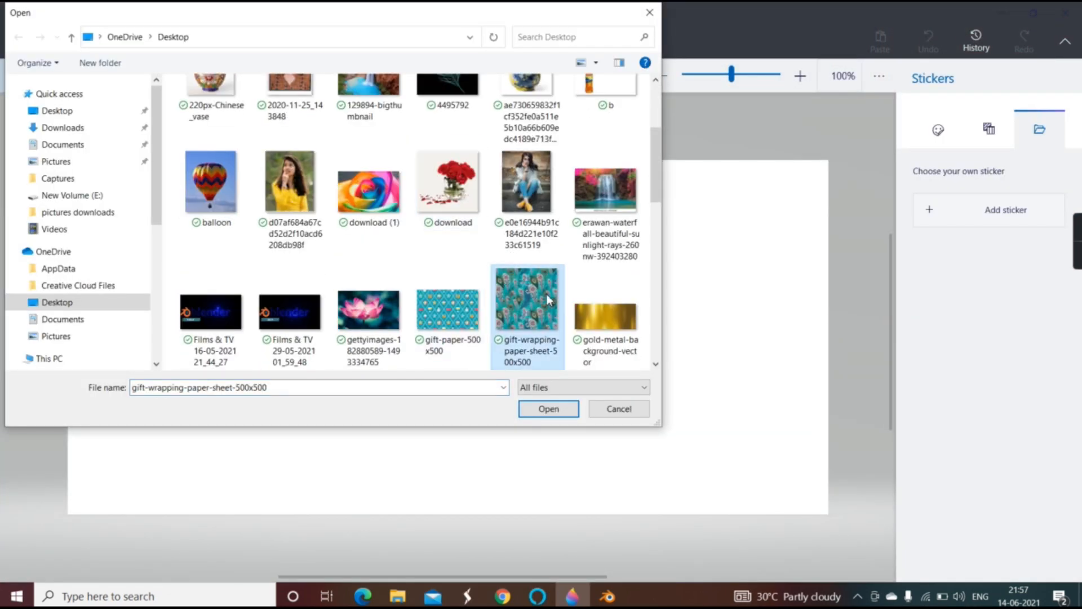
pyautogui.click(548, 408)
pyautogui.moveTo(525, 331); pyautogui.dragTo(706, 347)
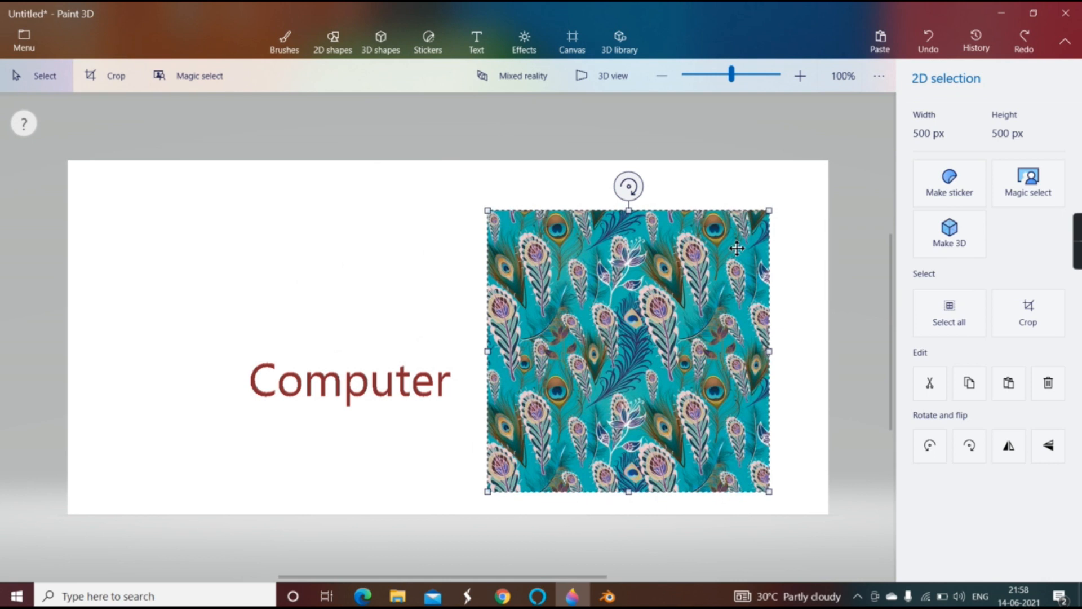
# Cut out the whole peacock-feather image with Magic select, keeping Autofill background on, and turn the cutout into a sticker.
pyautogui.click(174, 78)
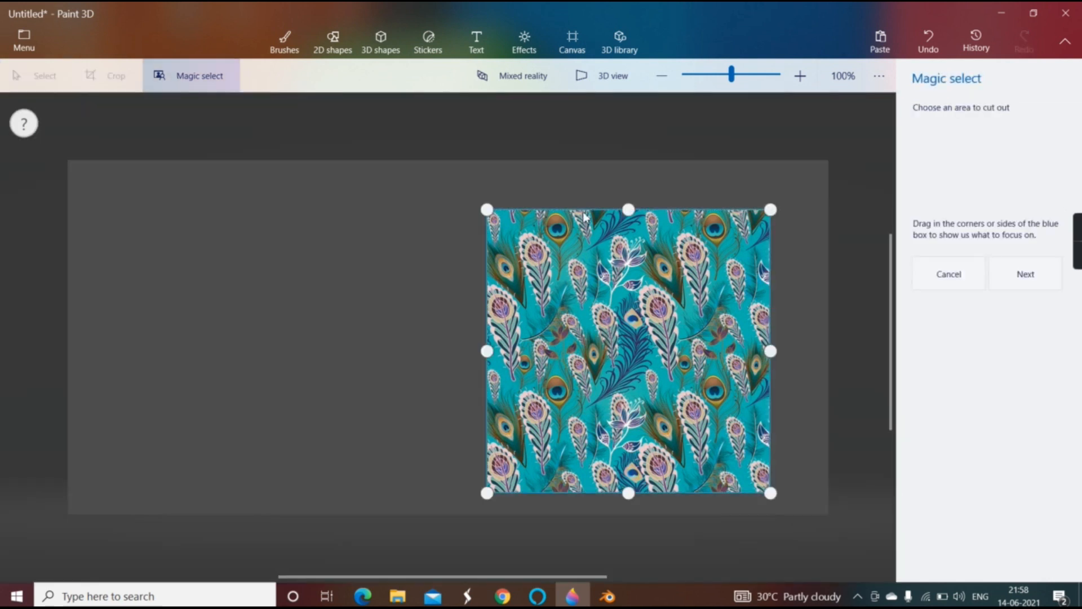
pyautogui.click(1000, 286)
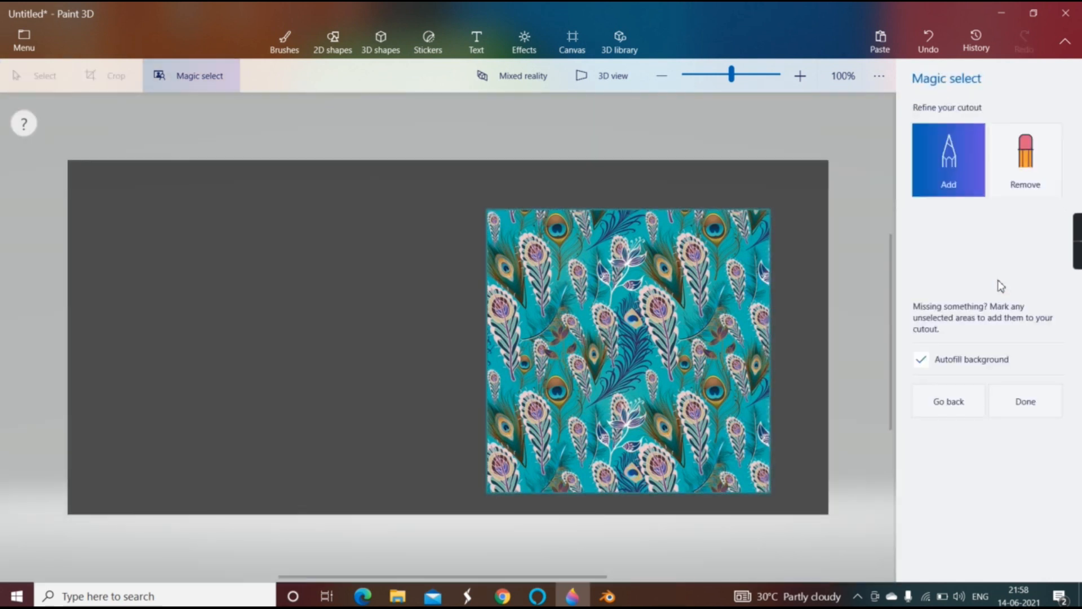
pyautogui.click(1016, 384)
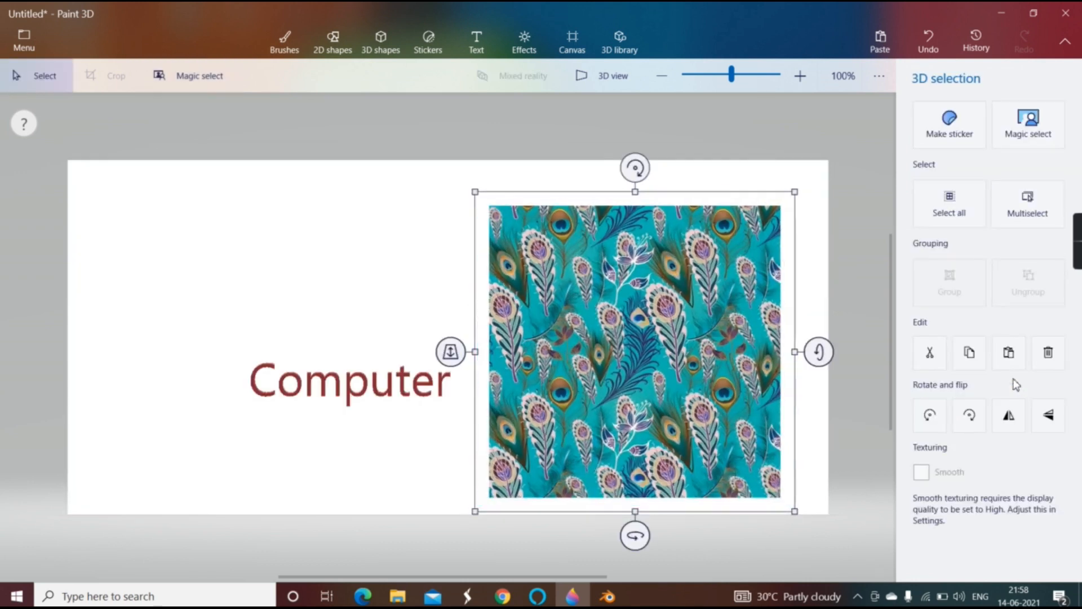
pyautogui.click(956, 137)
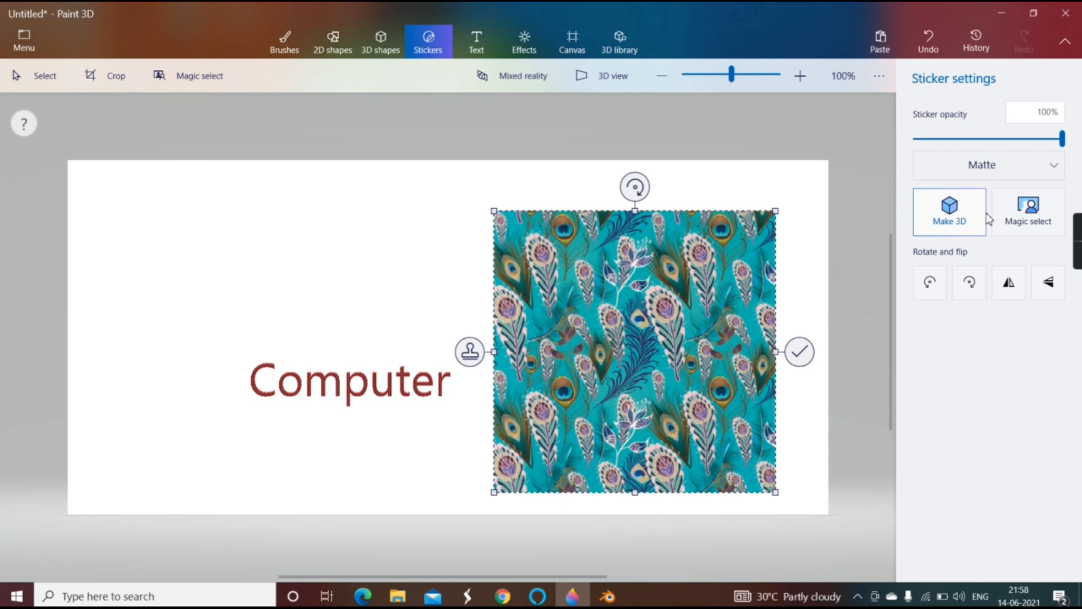
# Run Magic select again on the full area of the peacock-feather sticker and accept the cutout.
pyautogui.click(1029, 223)
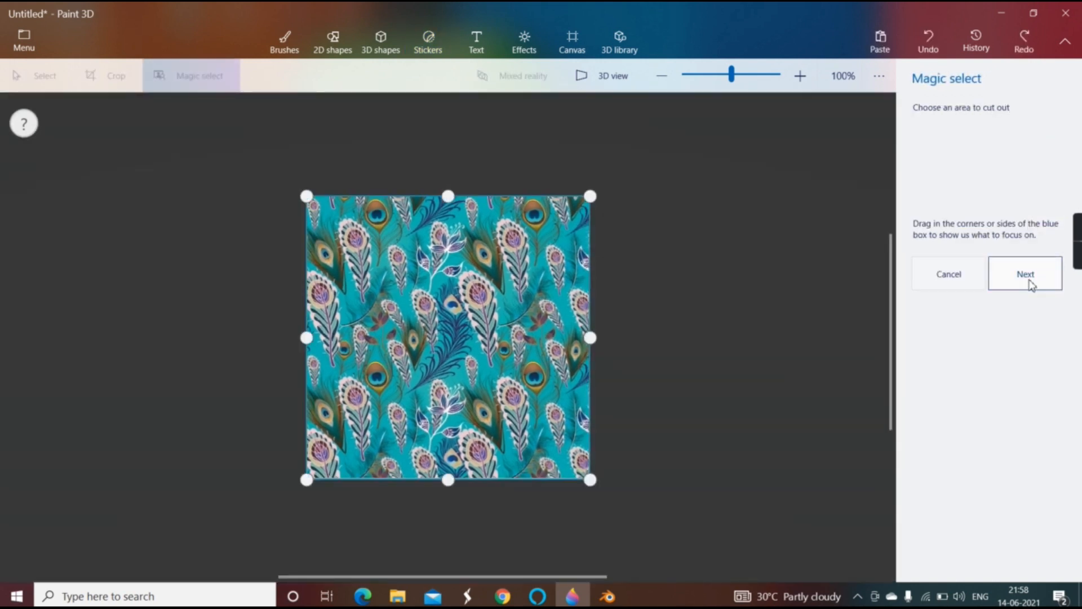
pyautogui.click(1029, 282)
pyautogui.click(1004, 409)
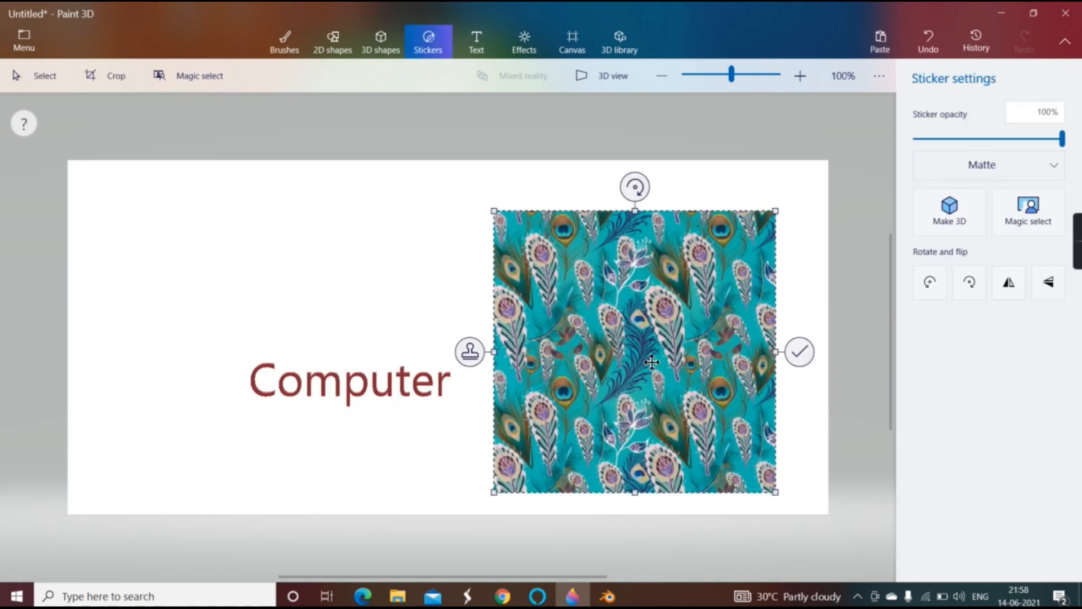
# Move the peacock-feather sticker over the 3D word "Computer" so it covers all the letters, and apply it.
pyautogui.moveTo(628, 363); pyautogui.dragTo(280, 384)
pyautogui.moveTo(205, 378); pyautogui.dragTo(274, 375)
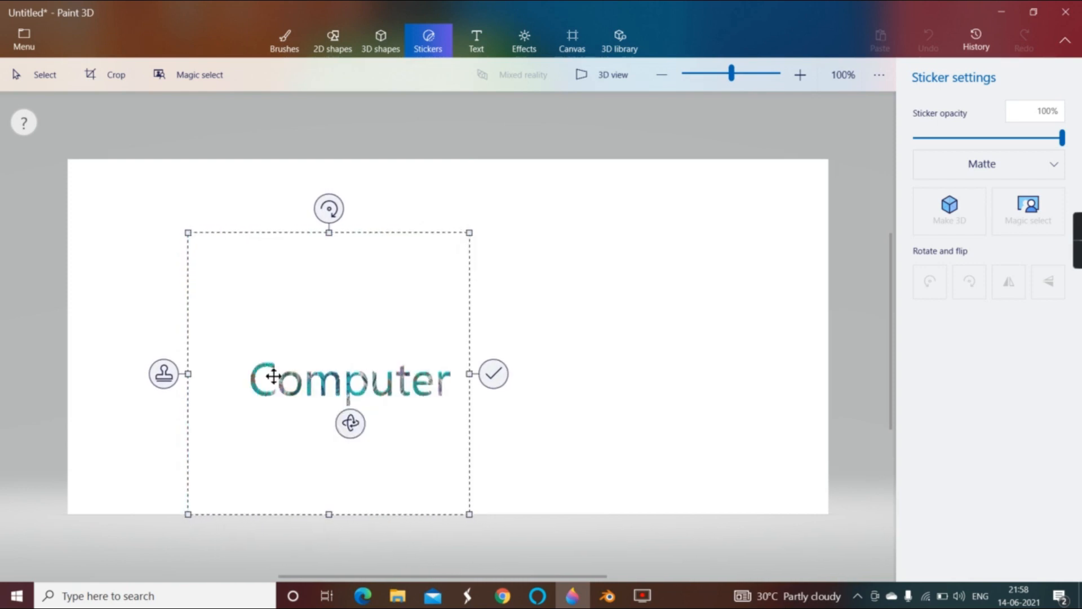
pyautogui.click(503, 377)
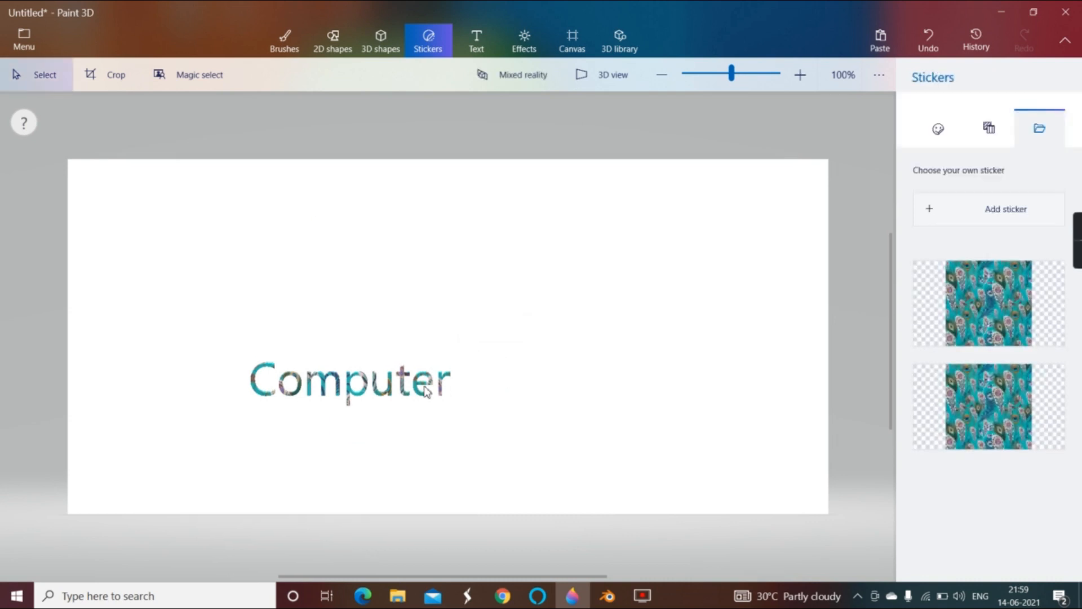
# Select the textured 3D word "Computer", enlarge it proportionally to roughly twice its size, and copy it.
pyautogui.click(308, 389)
pyautogui.moveTo(466, 346); pyautogui.dragTo(655, 249)
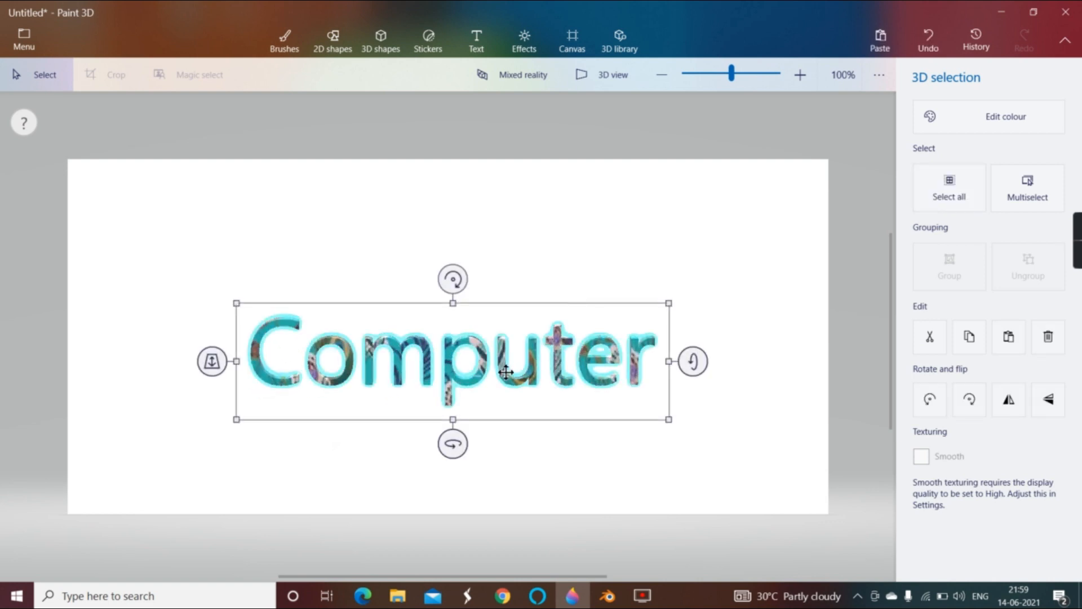
pyautogui.hotkey('ctrl', 'c')
# Try to edit the textured word "Computer" with the 3D text tool.
pyautogui.click(479, 44)
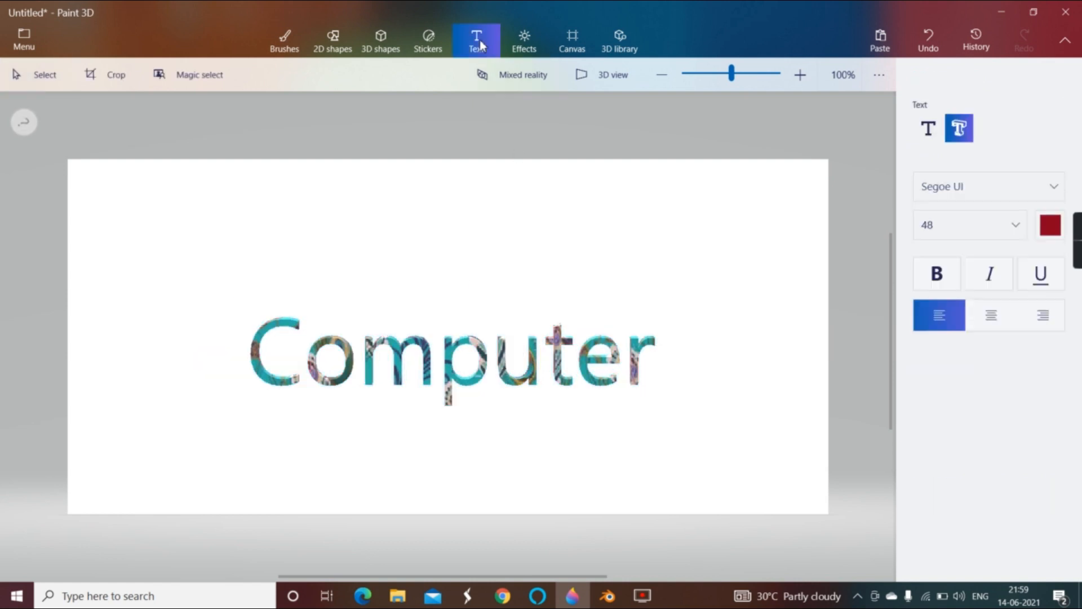
pyautogui.click(1021, 229)
pyautogui.click(467, 373)
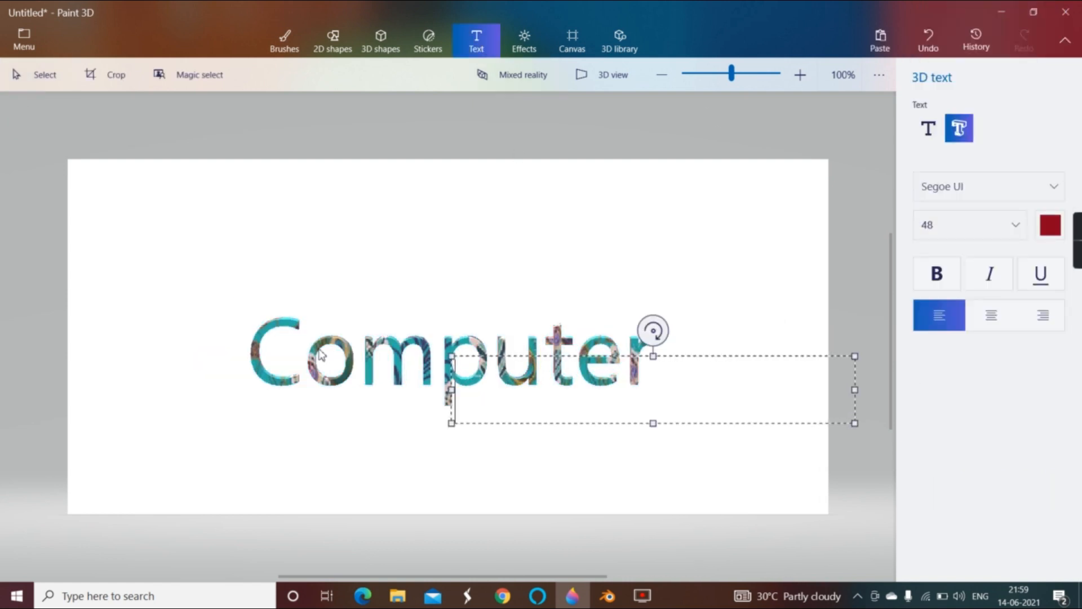
pyautogui.click(254, 333)
pyautogui.click(260, 334)
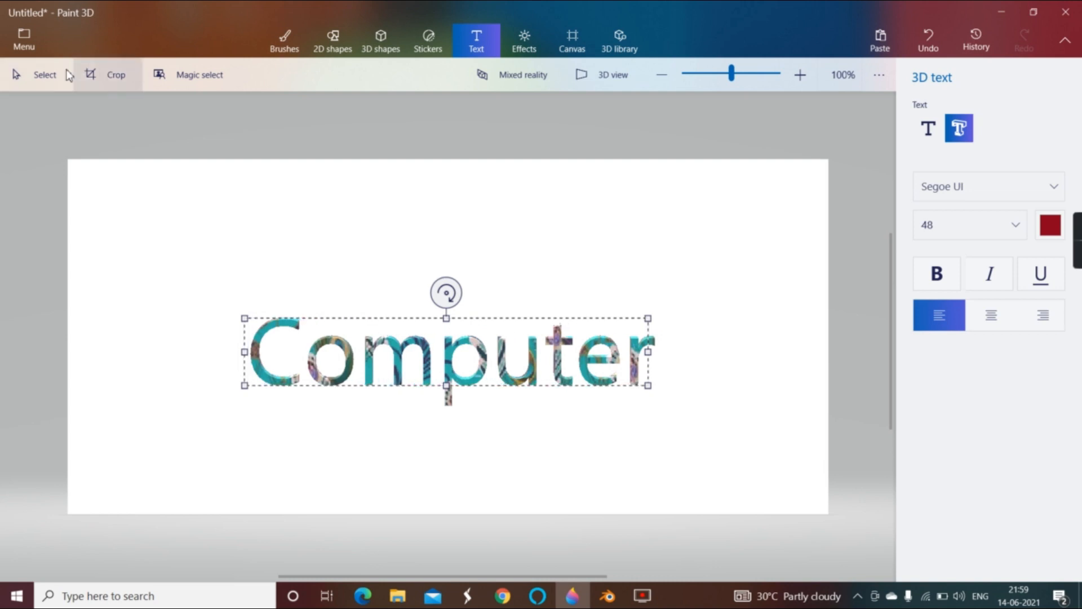
# Enlarge the 3D word "Computer" further and turn it upside down about its horizontal axis to expose its plain red back.
pyautogui.click(28, 74)
pyautogui.moveTo(246, 318); pyautogui.dragTo(654, 427)
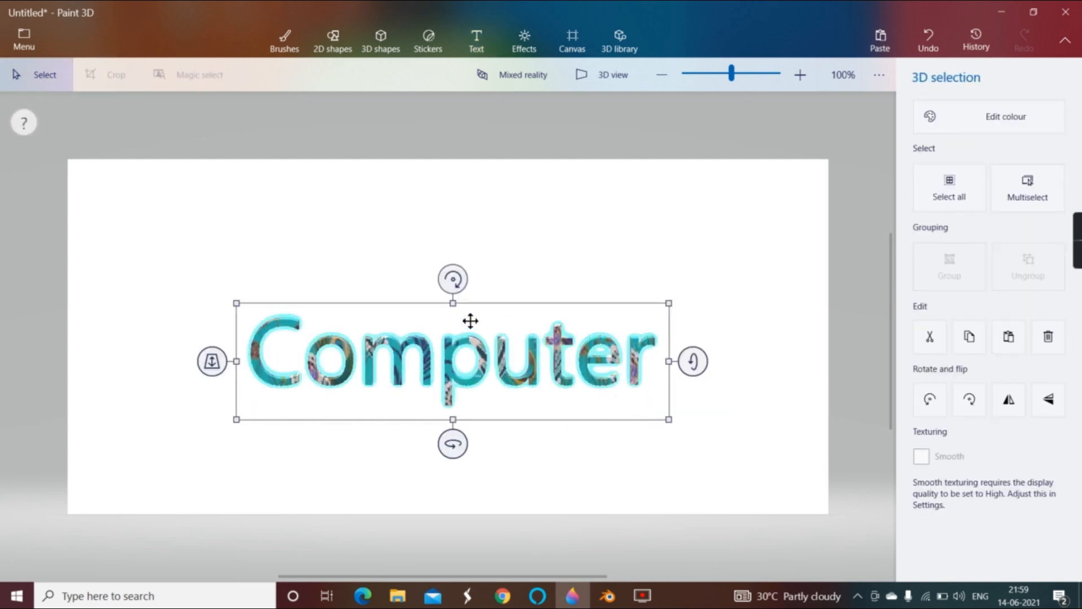
pyautogui.moveTo(669, 304); pyautogui.dragTo(698, 297)
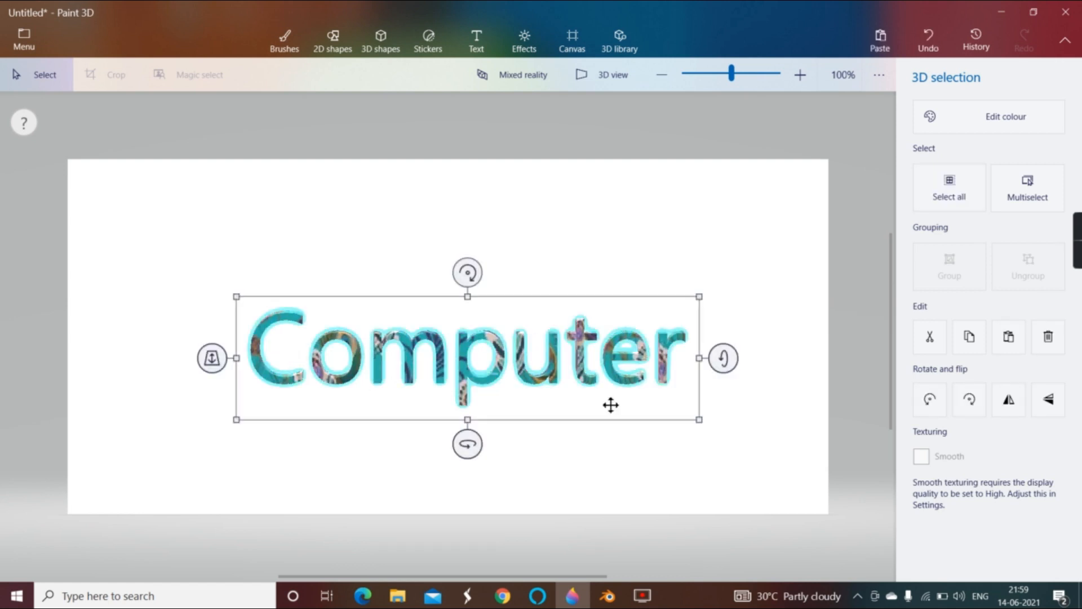
pyautogui.moveTo(481, 441)
pyautogui.mouseDown()
pyautogui.moveTo(468, 464)
pyautogui.moveTo(422, 416)
pyautogui.moveTo(470, 423)
pyautogui.mouseUp()
pyautogui.moveTo(237, 297); pyautogui.dragTo(186, 283)
pyautogui.moveTo(723, 353); pyautogui.dragTo(724, 256)
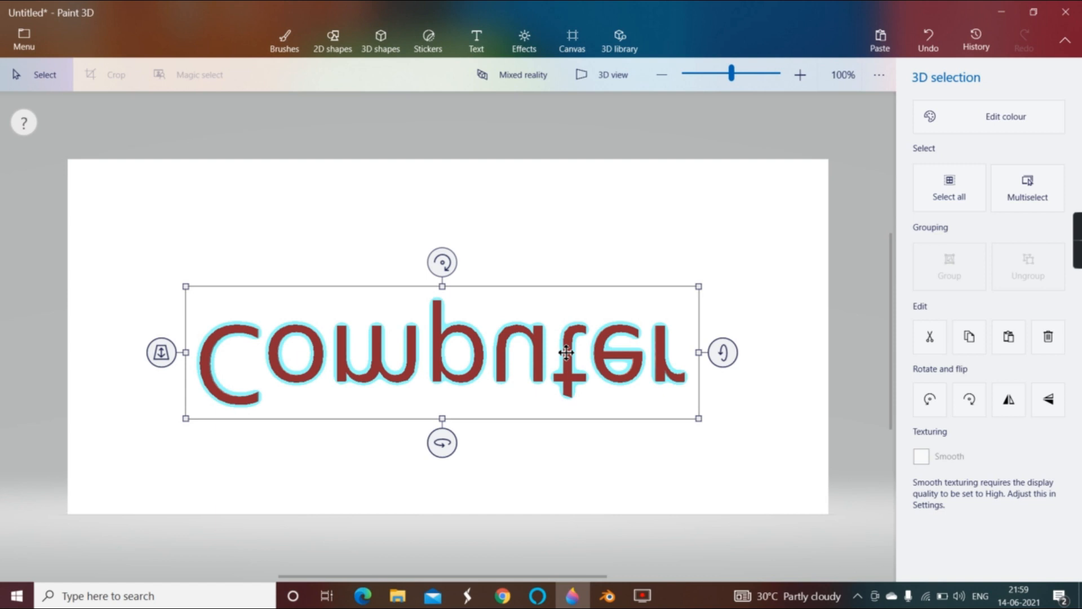
# Add the peacock-feather sticker again, stretch it across the whole red back of the upside-down word "Computer", and apply it.
pyautogui.click(419, 42)
pyautogui.click(1041, 336)
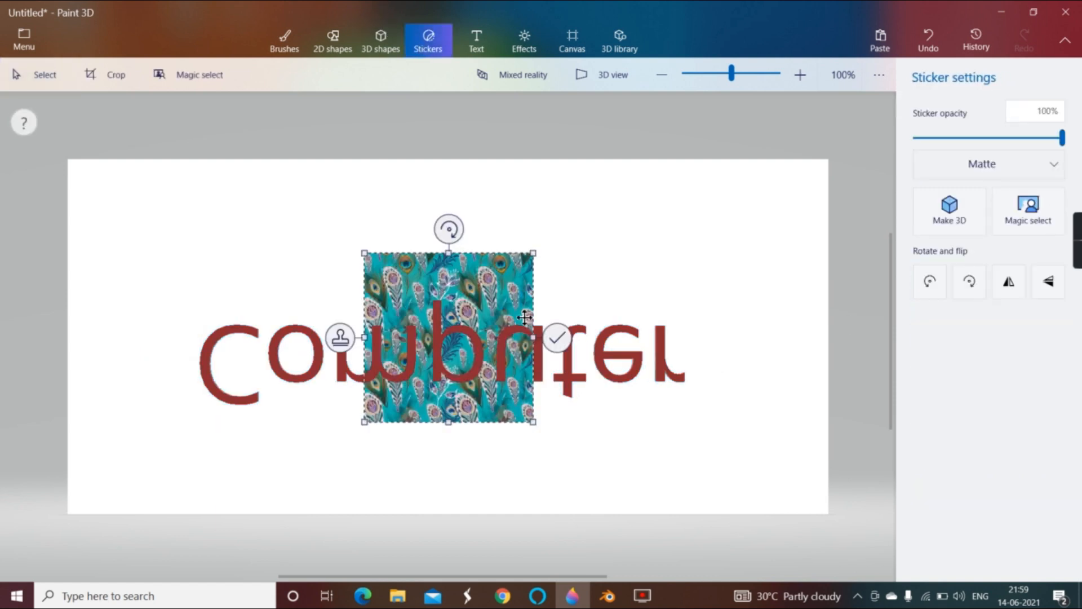
pyautogui.moveTo(398, 373); pyautogui.dragTo(215, 377)
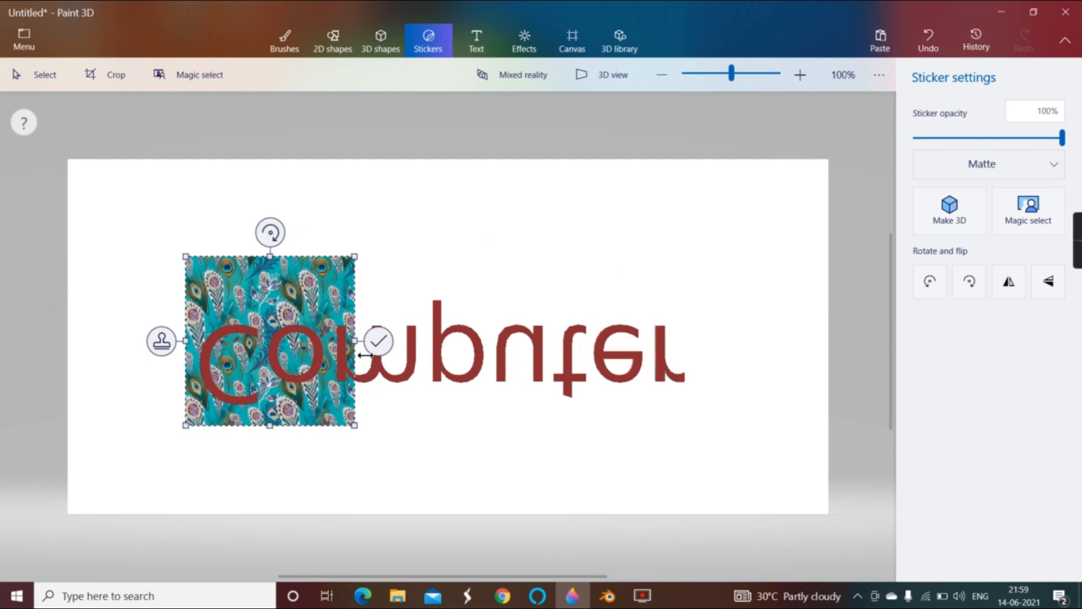
pyautogui.moveTo(357, 340); pyautogui.dragTo(711, 341)
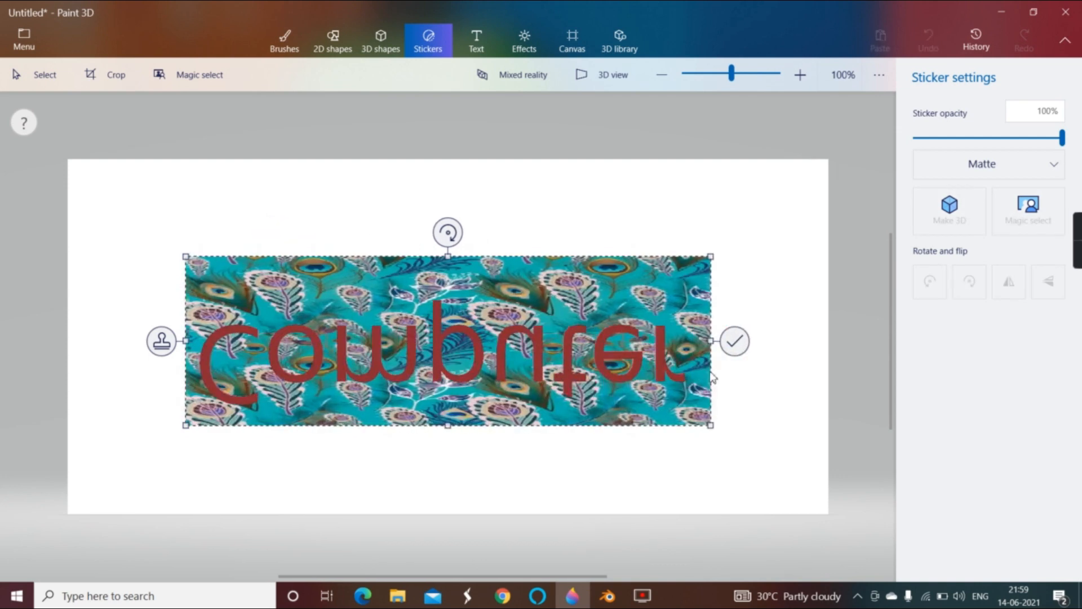
pyautogui.moveTo(284, 371); pyautogui.dragTo(280, 398)
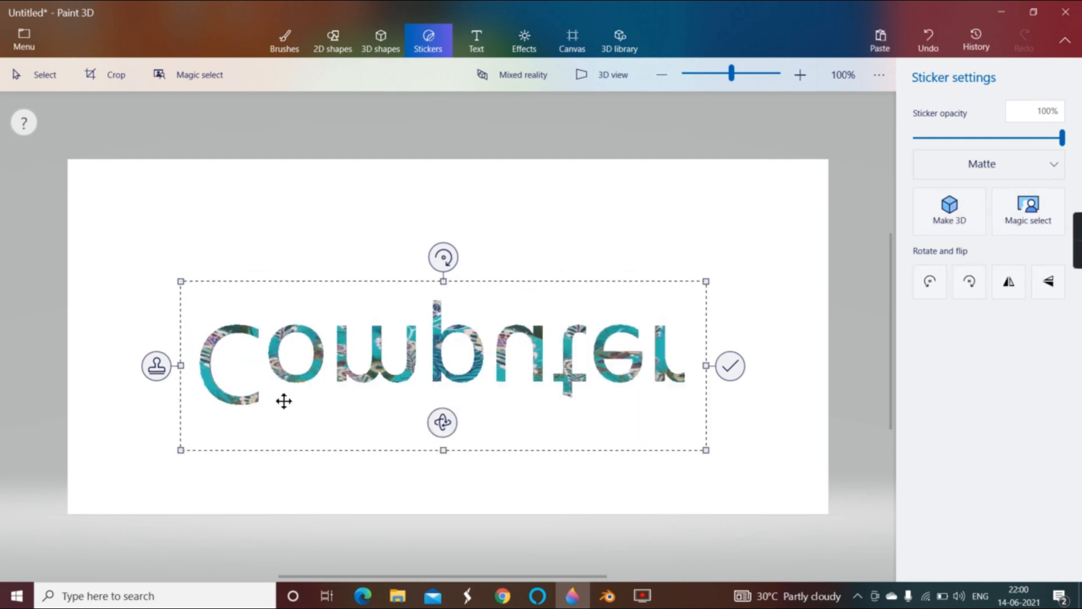
pyautogui.click(730, 367)
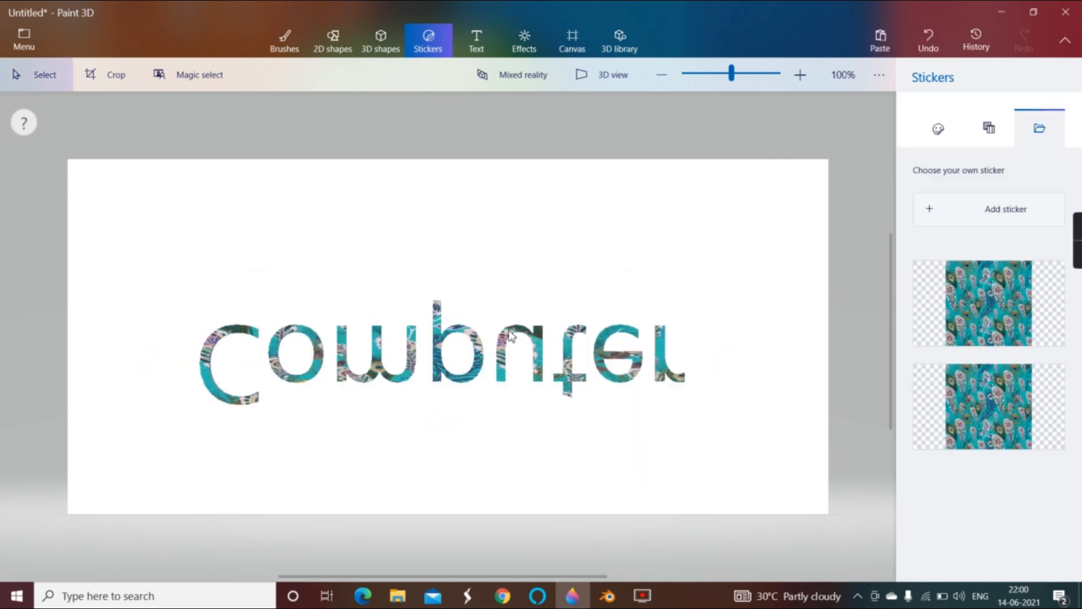
# Turn the textured word "Computer" upright about its horizontal axis and swing it about its vertical axis to show its sides.
pyautogui.click(460, 379)
pyautogui.moveTo(723, 353); pyautogui.dragTo(707, 432)
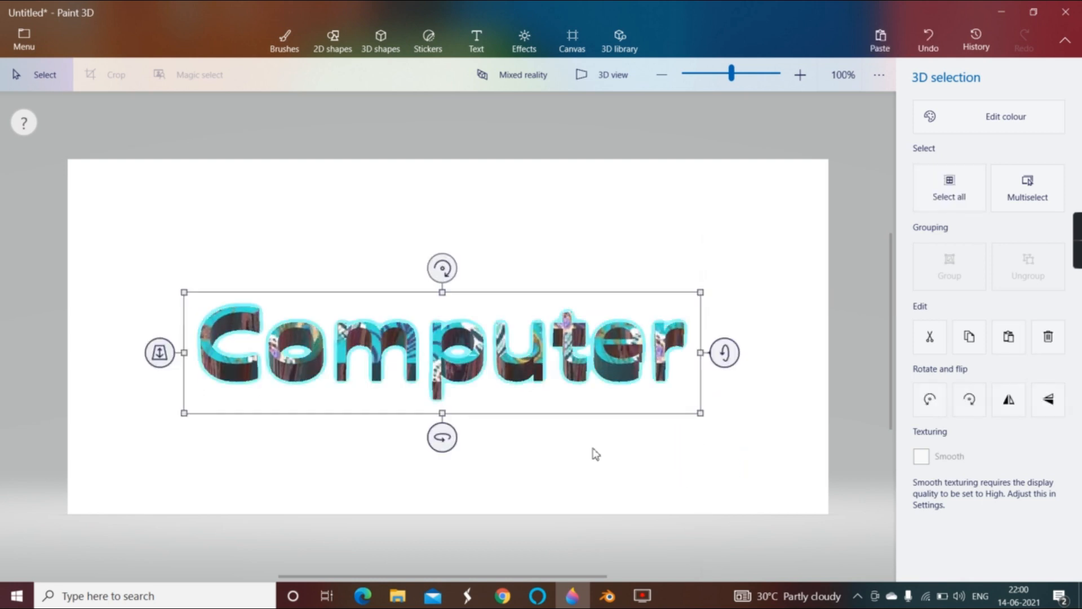
pyautogui.moveTo(452, 441); pyautogui.dragTo(302, 403)
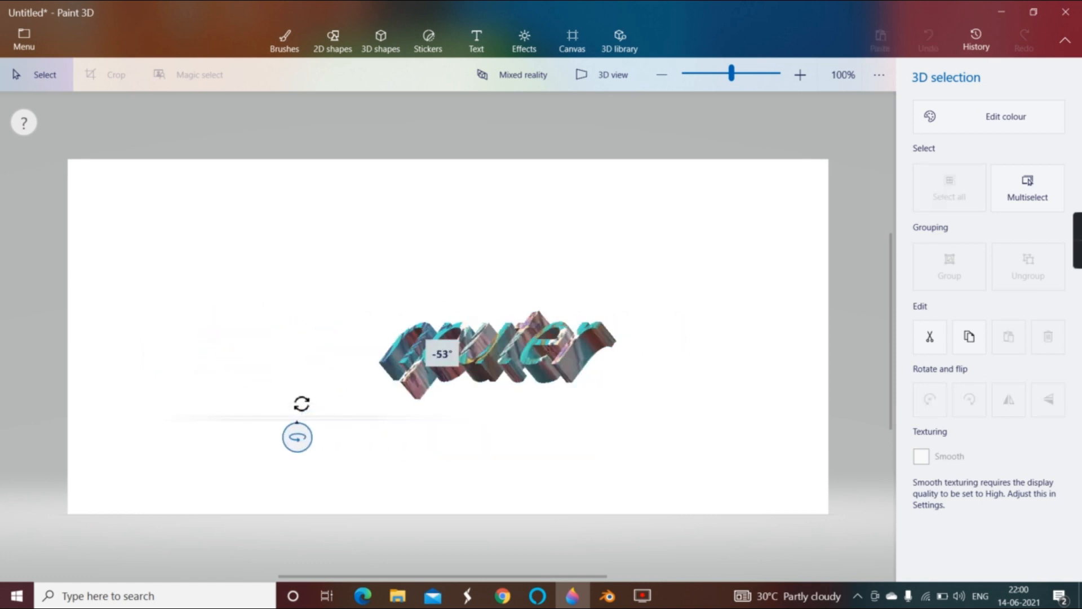
pyautogui.moveTo(253, 377); pyautogui.dragTo(462, 490)
# Tilt the 3D word diagonally, bring it back to level, and turn it to face almost straight forward.
pyautogui.moveTo(449, 270); pyautogui.dragTo(403, 280)
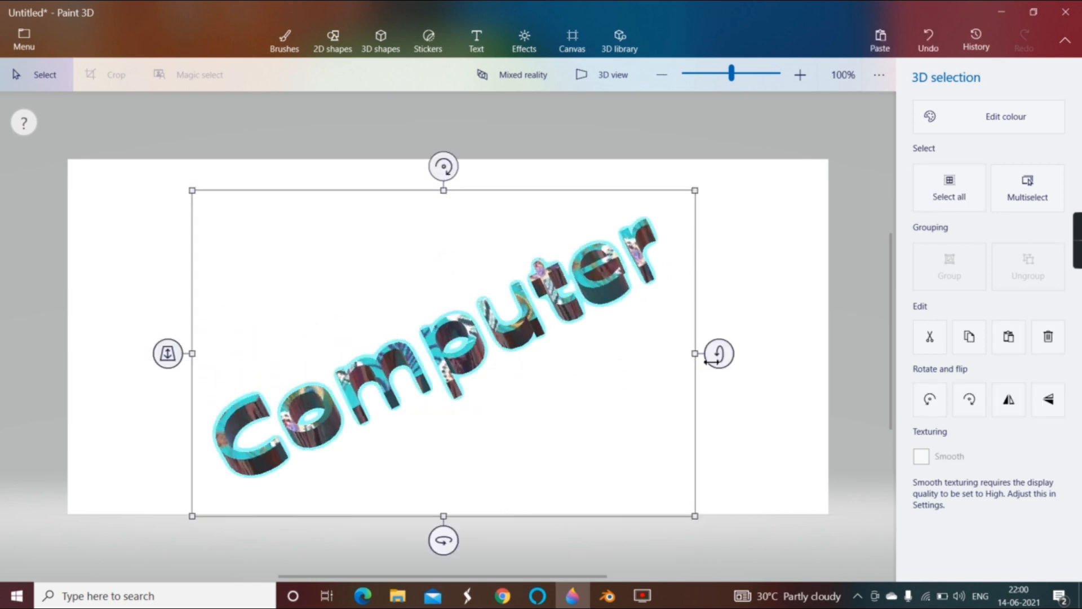
pyautogui.moveTo(719, 353); pyautogui.dragTo(806, 391)
pyautogui.moveTo(452, 164); pyautogui.dragTo(516, 232)
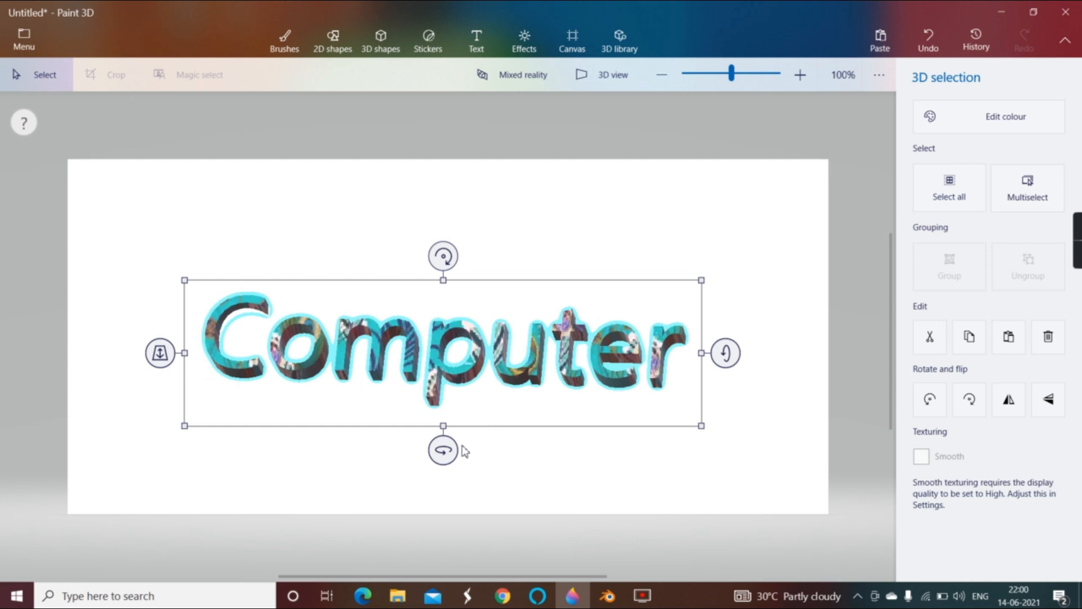
pyautogui.moveTo(449, 451); pyautogui.dragTo(458, 468)
pyautogui.moveTo(725, 354); pyautogui.dragTo(748, 372)
pyautogui.moveTo(731, 354); pyautogui.dragTo(737, 357)
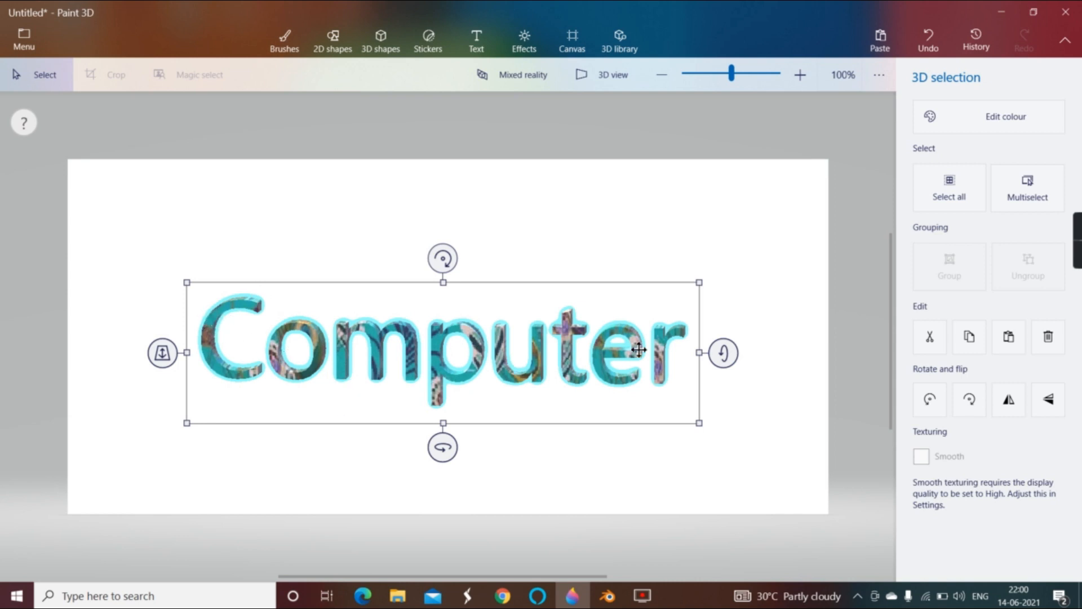
# Enlarge the 3D word "Computer", centre it on the canvas, and stretch it slightly wider.
pyautogui.moveTo(692, 284); pyautogui.dragTo(747, 261)
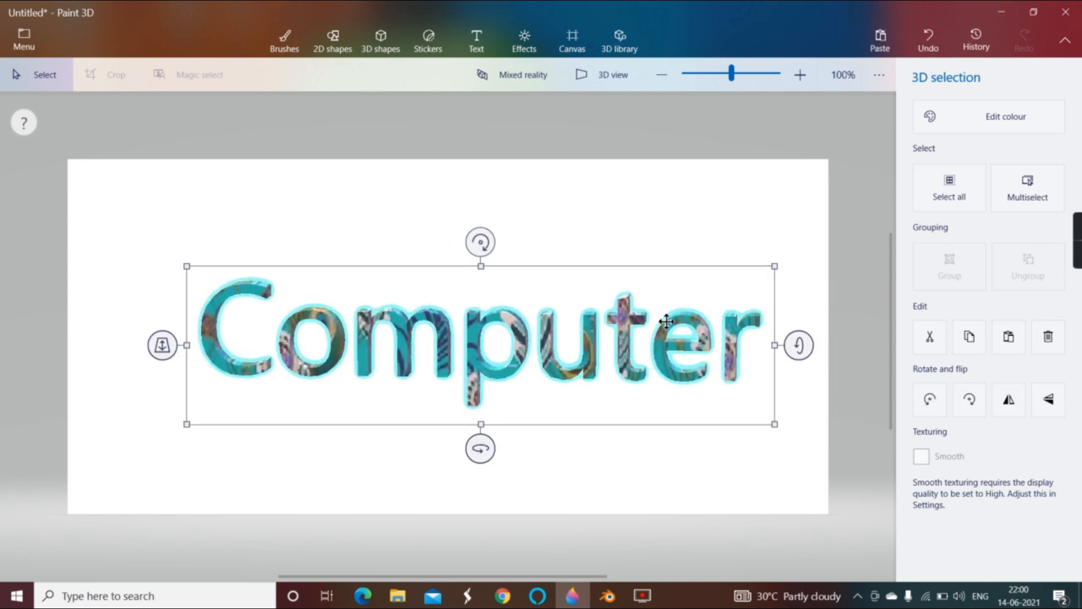
pyautogui.moveTo(307, 338); pyautogui.dragTo(174, 350)
pyautogui.moveTo(630, 363); pyautogui.dragTo(650, 359)
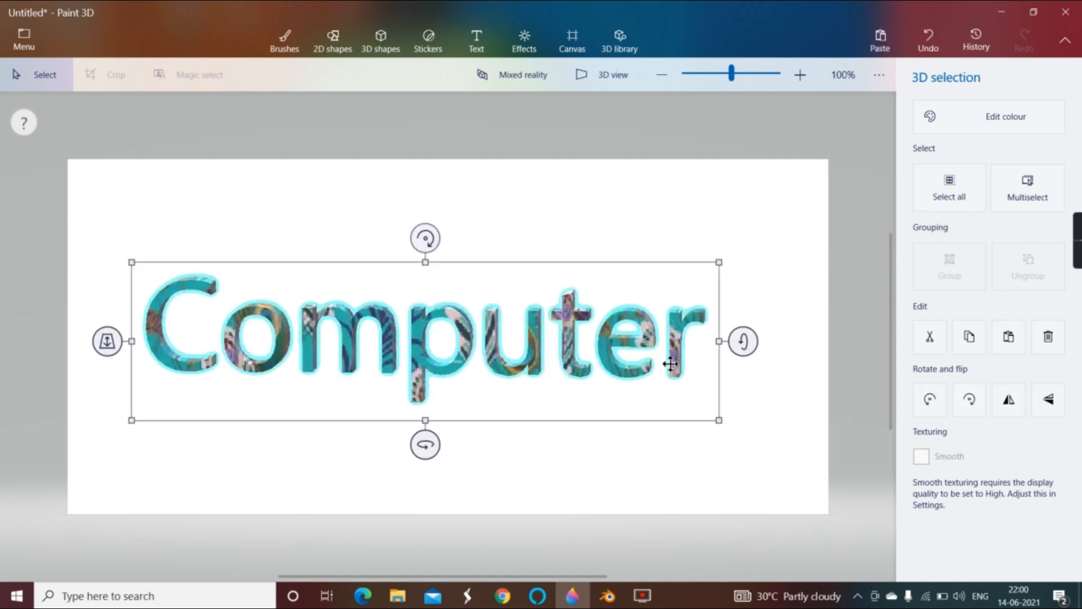
pyautogui.moveTo(720, 341); pyautogui.dragTo(727, 342)
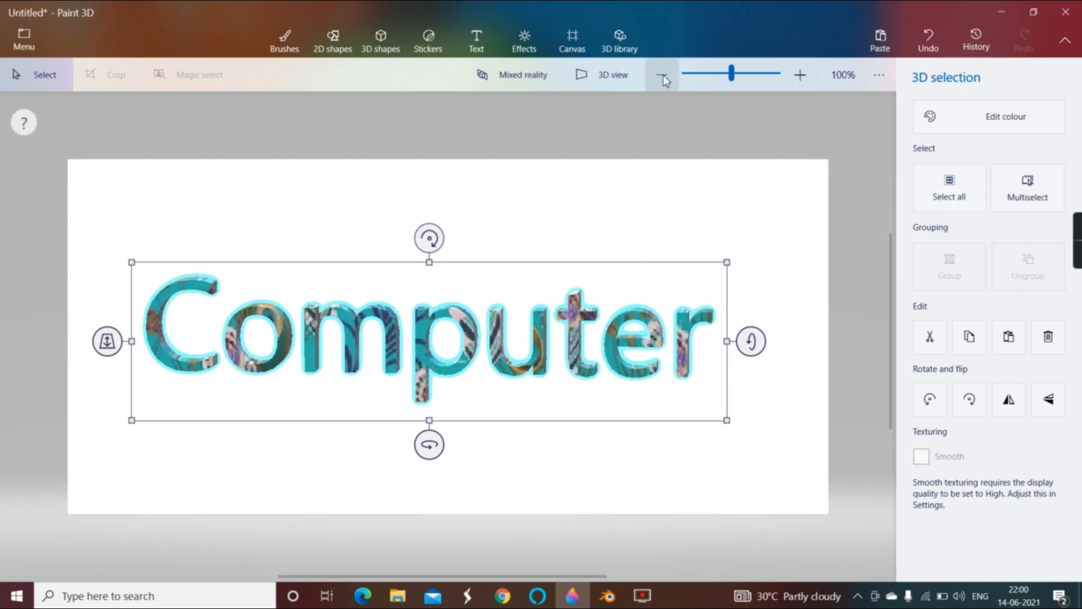
# Change the 3D word's depth relative to the canvas in 3D view and hide the canvas.
pyautogui.click(624, 80)
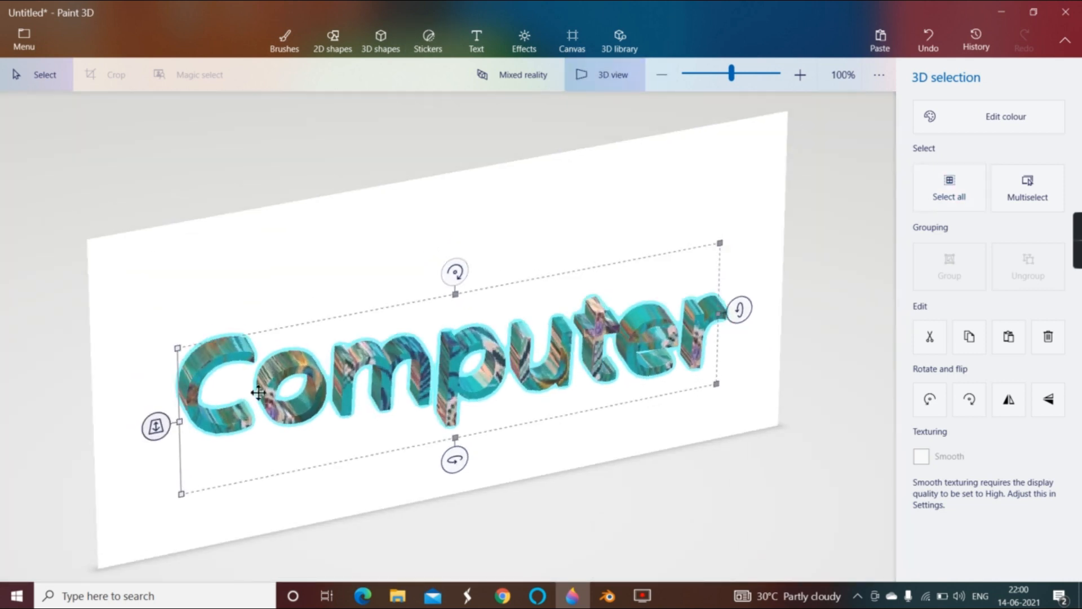
pyautogui.moveTo(154, 426); pyautogui.dragTo(185, 425)
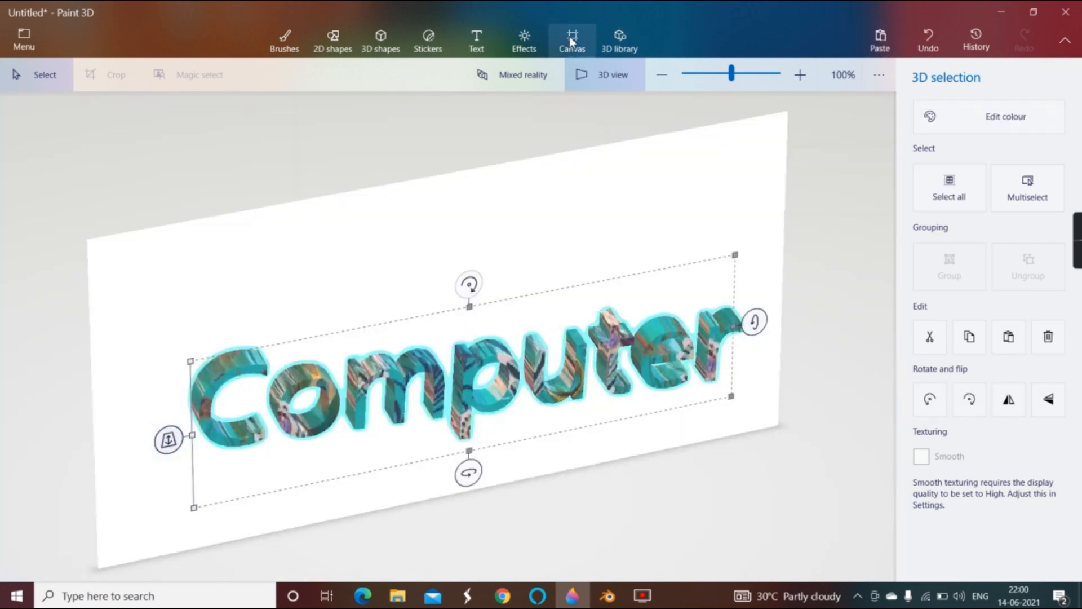
pyautogui.click(570, 37)
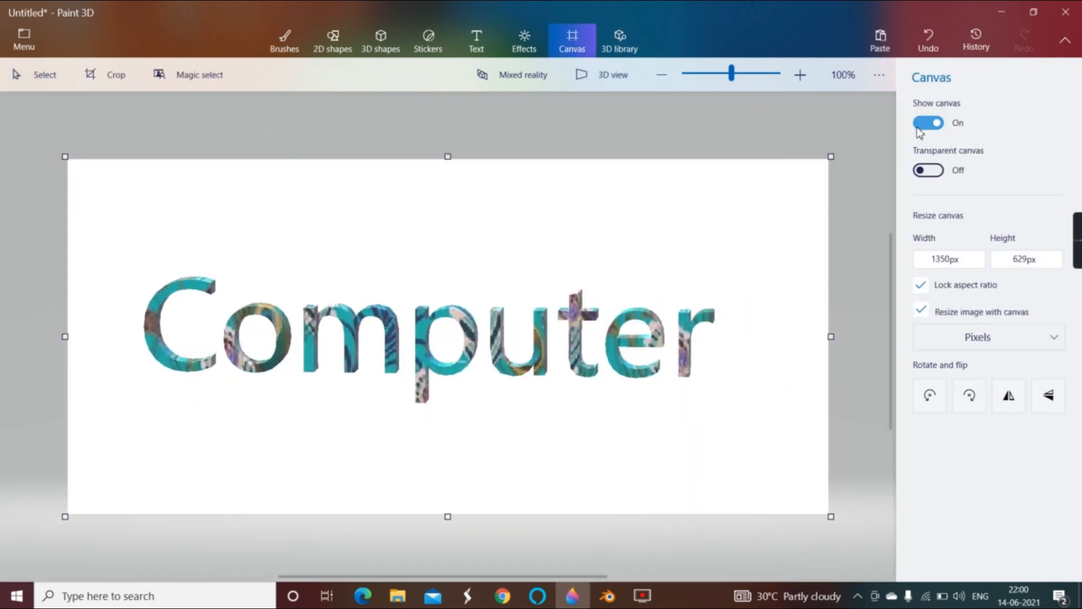
pyautogui.click(922, 125)
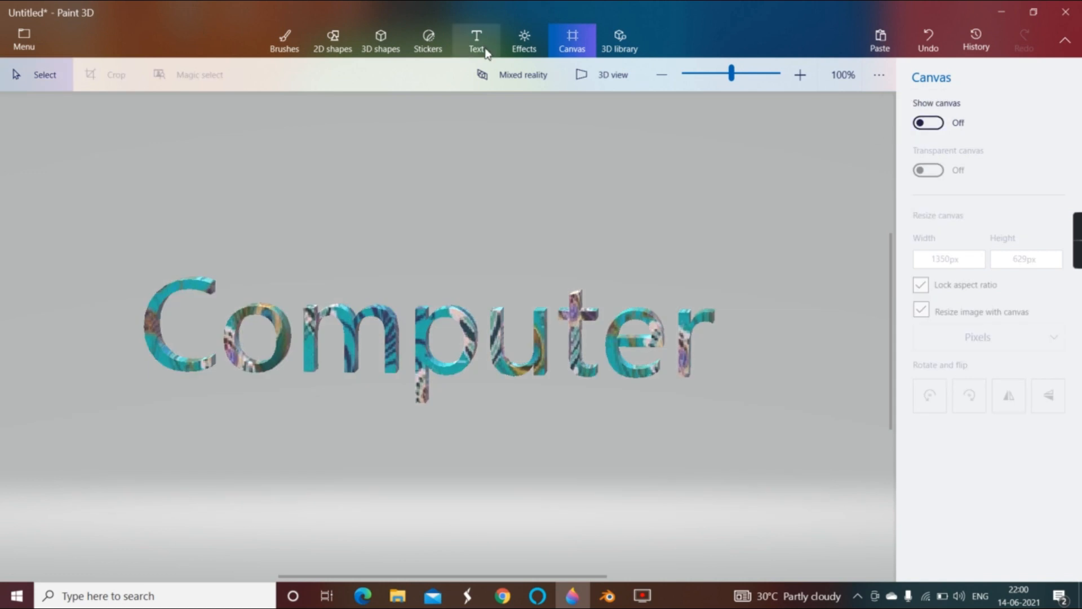
# Try the Nether (Minecraft) and Night (Minecraft) filters among the effects, changing the light direction on the scene.
pyautogui.click(524, 41)
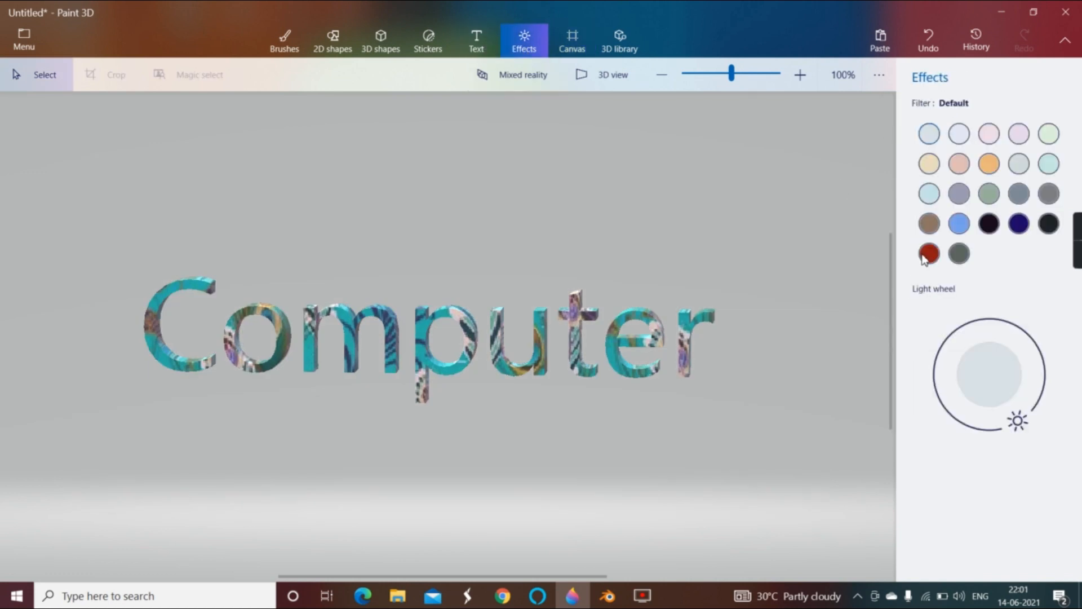
pyautogui.click(927, 256)
pyautogui.moveTo(935, 375); pyautogui.dragTo(1000, 321)
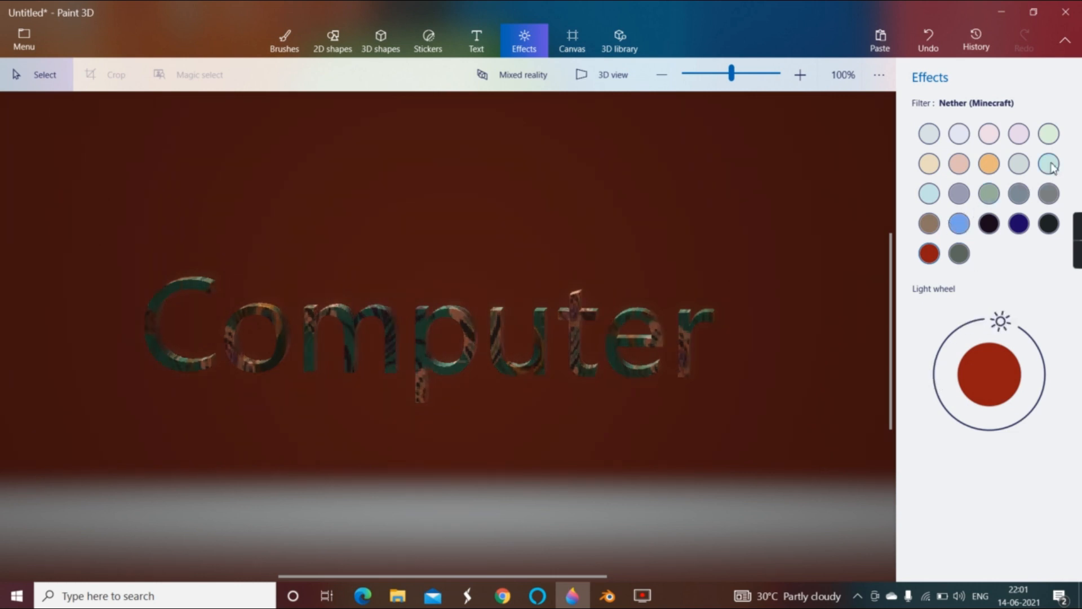
pyautogui.click(1046, 140)
pyautogui.moveTo(990, 426); pyautogui.dragTo(926, 459)
pyautogui.click(931, 225)
pyautogui.click(983, 230)
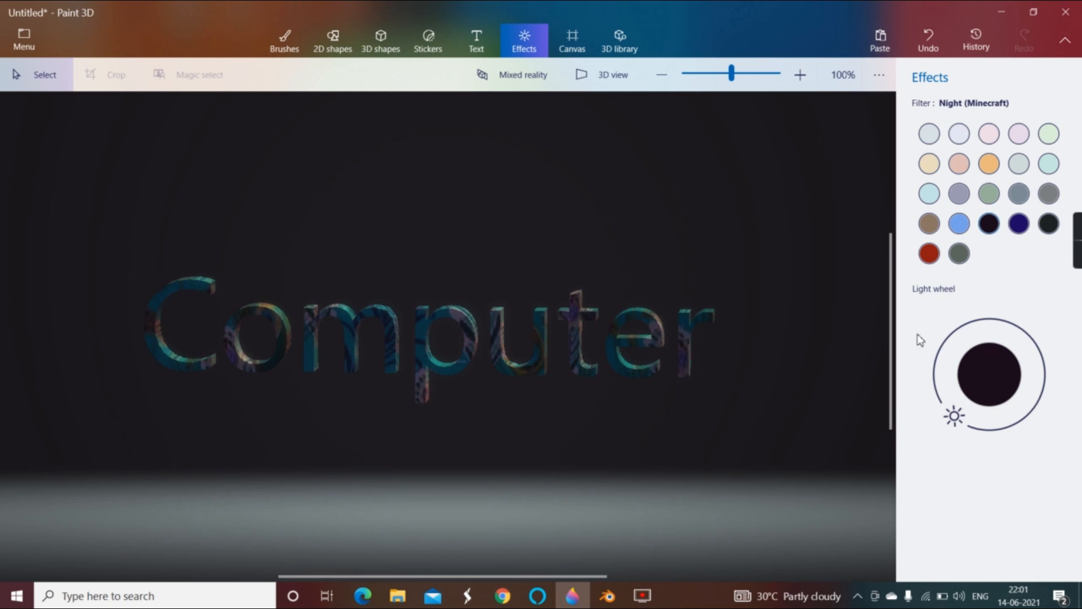
pyautogui.moveTo(958, 421); pyautogui.dragTo(1021, 438)
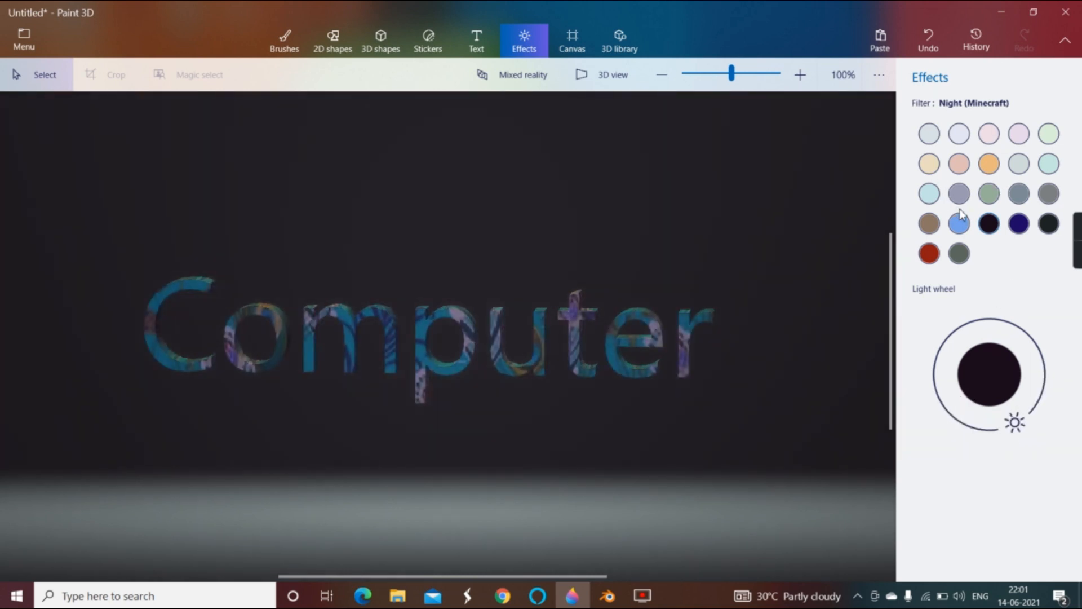
# Apply the Honey filter, aim the light from the lower left, and show the word in 3D view at 84% zoom.
pyautogui.click(989, 165)
pyautogui.moveTo(982, 432); pyautogui.dragTo(1031, 445)
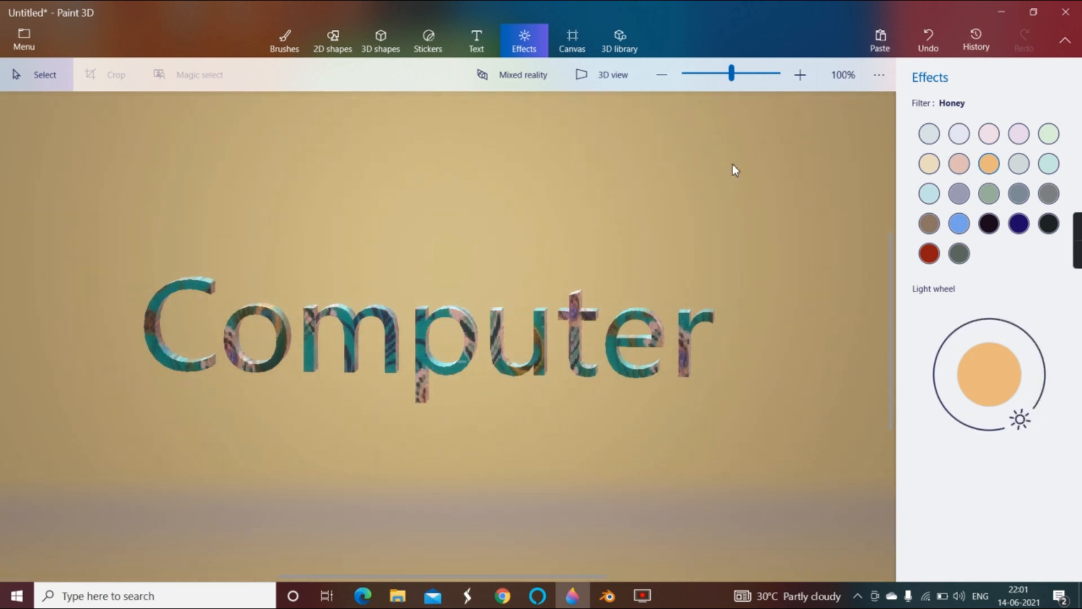
pyautogui.click(614, 76)
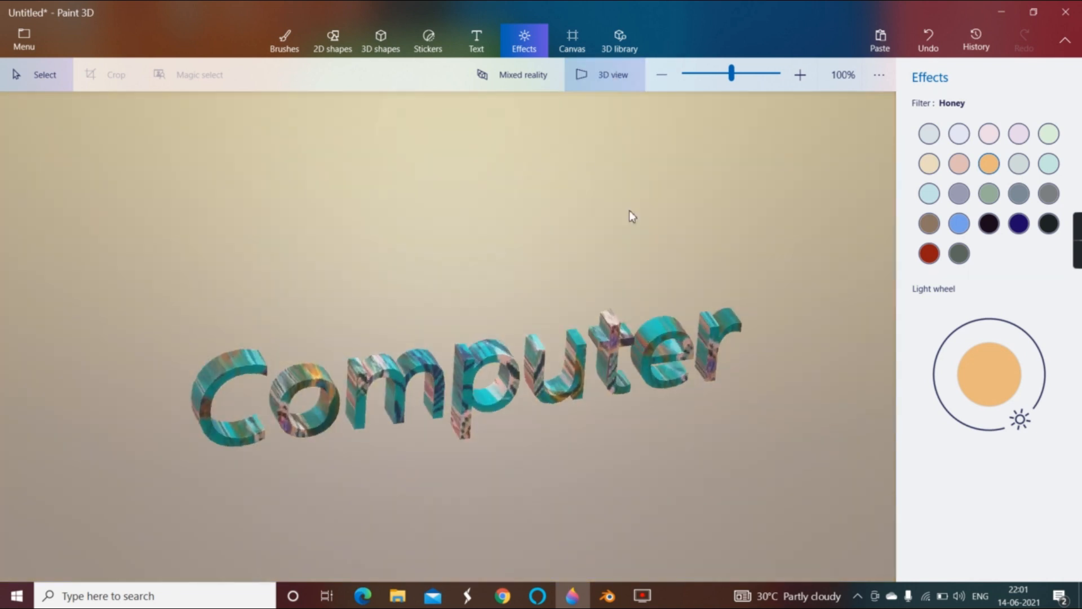
pyautogui.moveTo(1021, 420); pyautogui.dragTo(912, 437)
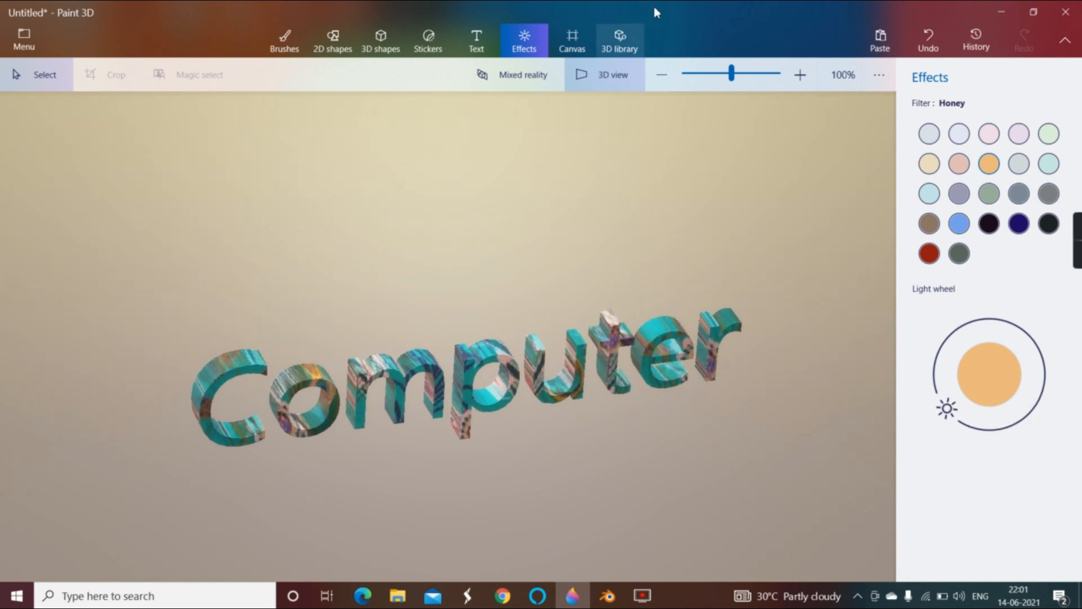
pyautogui.moveTo(739, 81)
pyautogui.mouseDown()
pyautogui.moveTo(708, 86)
pyautogui.moveTo(742, 89)
pyautogui.moveTo(723, 87)
pyautogui.mouseUp()
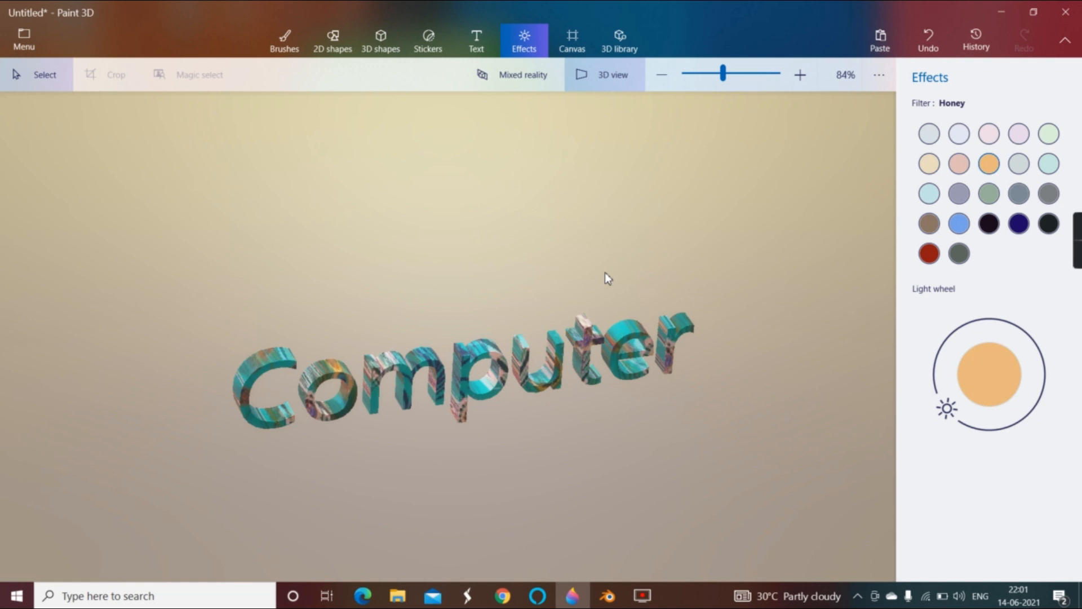
pyautogui.moveTo(1071, 239)
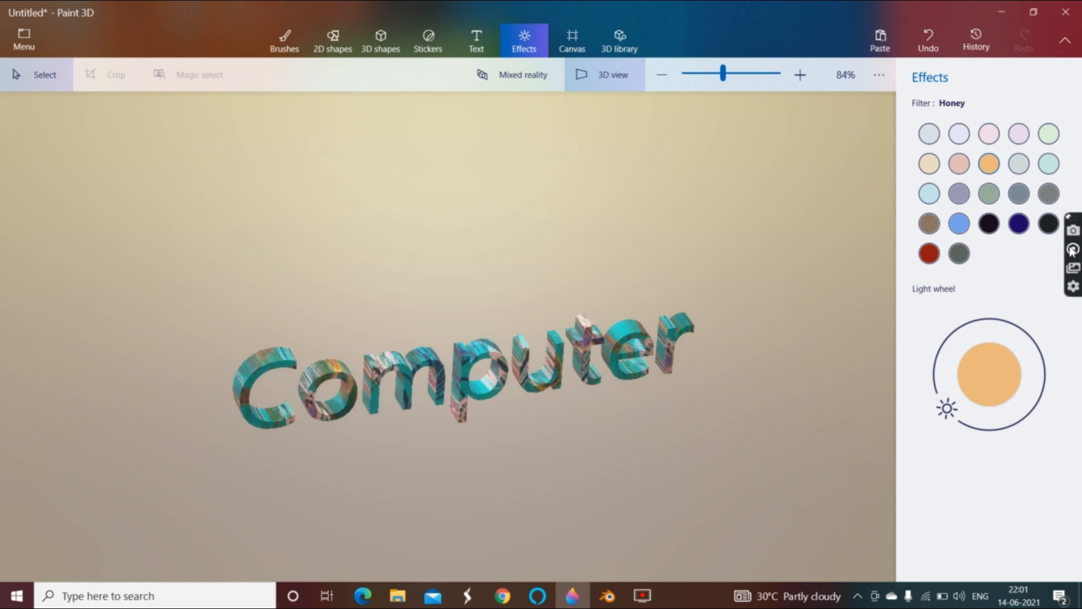
pyautogui.click(1069, 254)
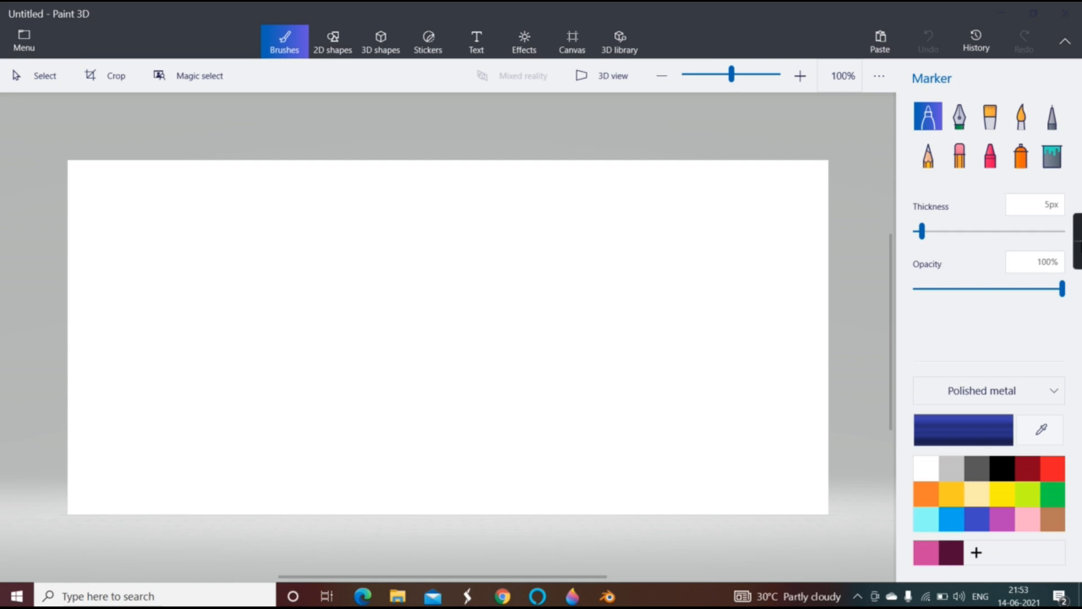
# Add the 2D text "computer" in 48-point black Segoe UI to the upper part of the blank canvas.
pyautogui.click(479, 42)
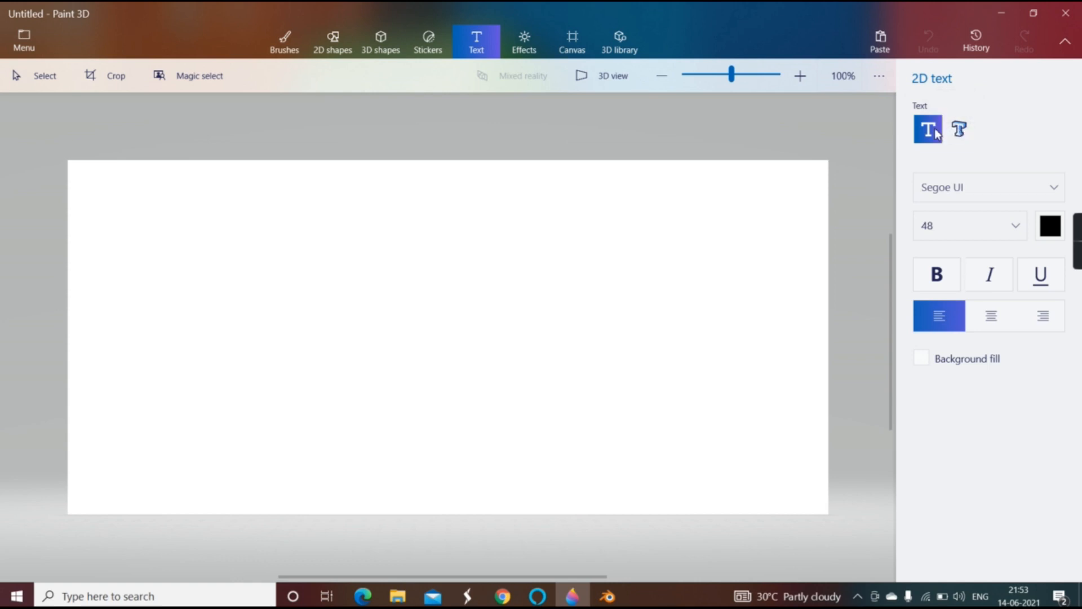
pyautogui.click(267, 248)
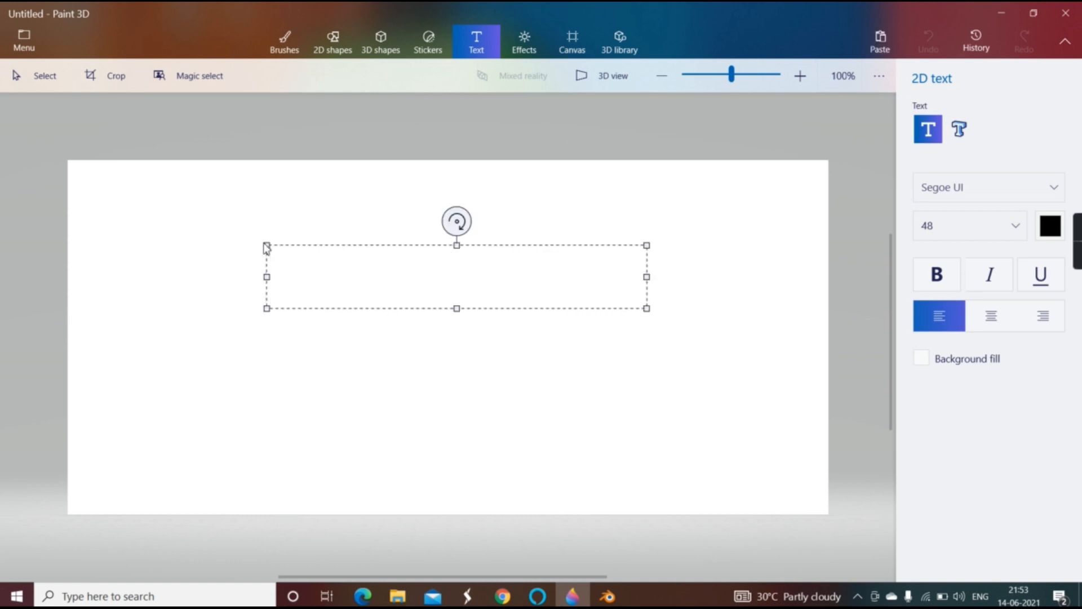
pyautogui.write('computer')
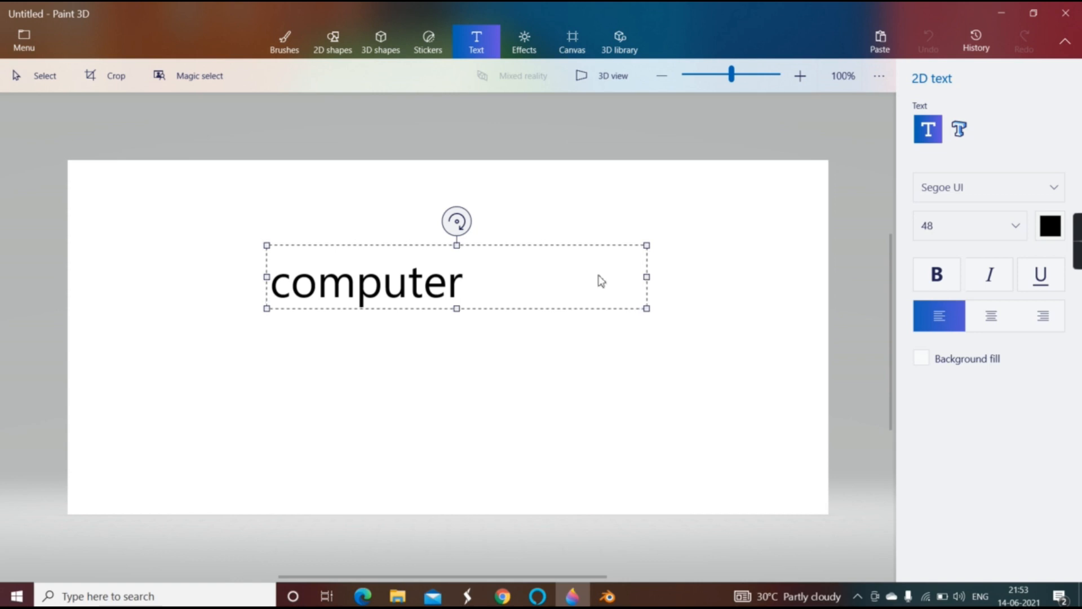
pyautogui.click(786, 330)
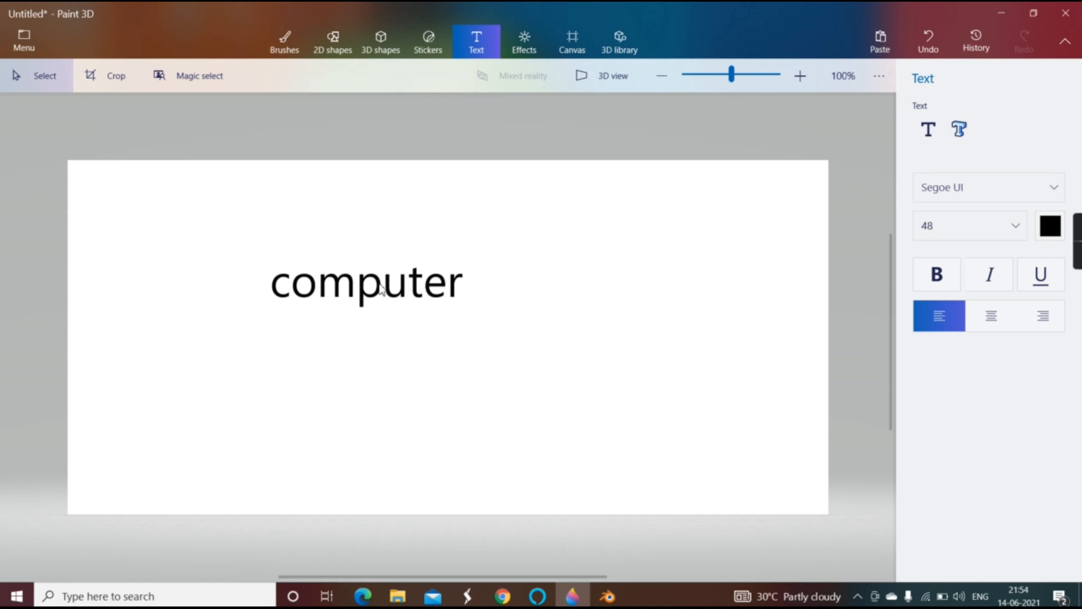
# Add the 3D text "Computer" in 48-point Segoe UI below the 2D word on the canvas.
pyautogui.click(967, 134)
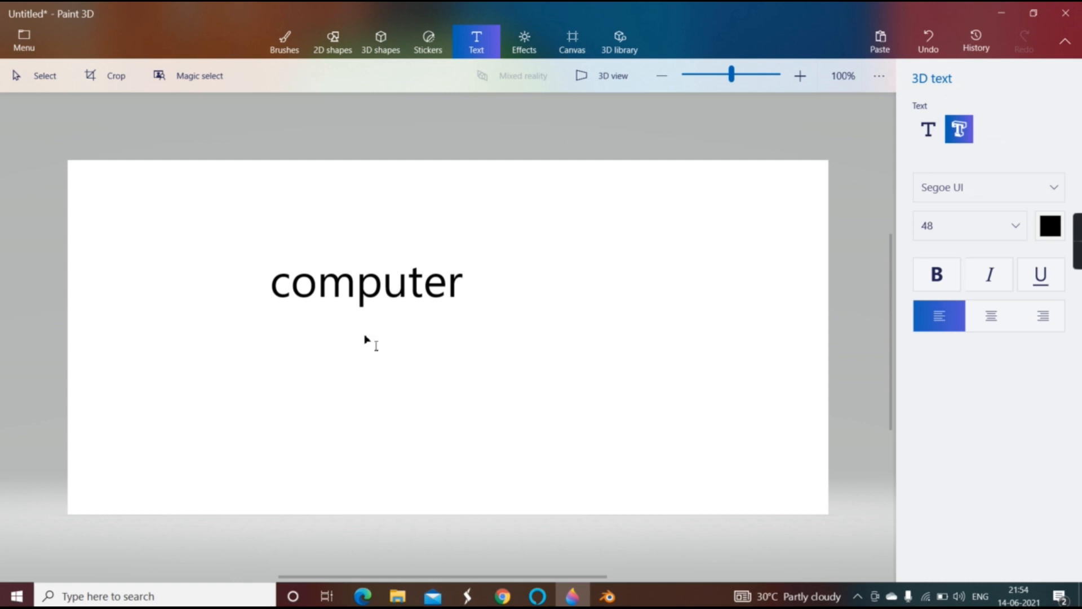
pyautogui.click(249, 369)
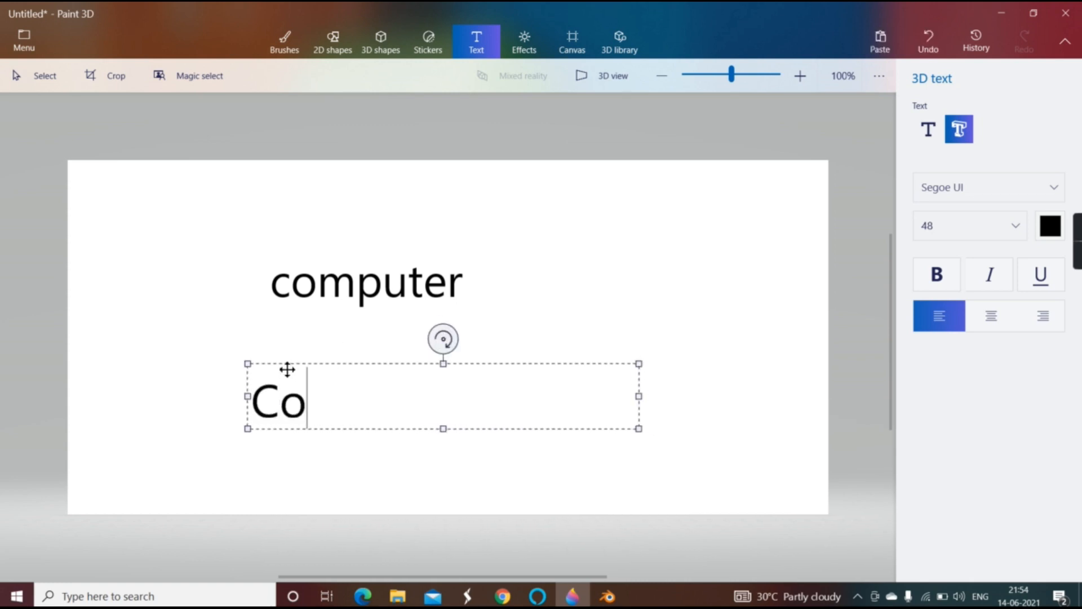
pyautogui.write('Computer')
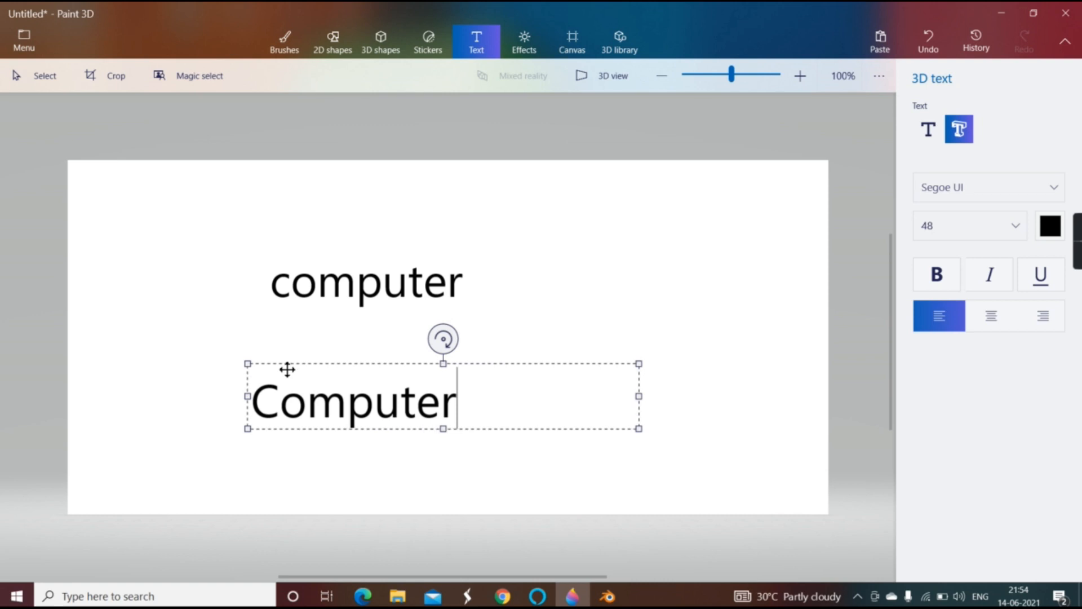
# Colour the whole 3D word "Computer" dark red and place it on the canvas as a 3D object.
pyautogui.click(1047, 229)
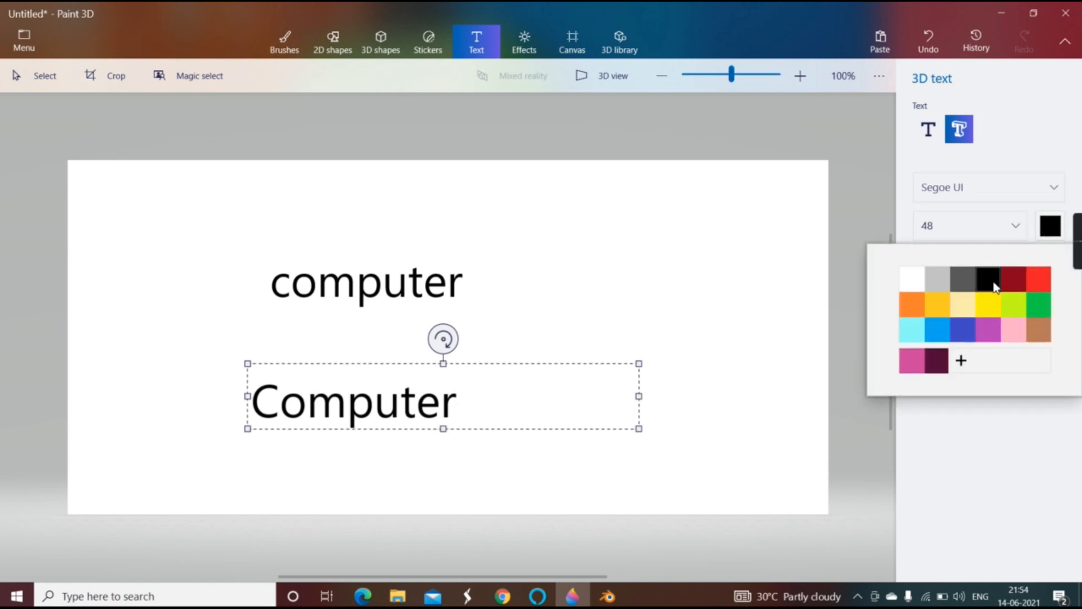
pyautogui.click(1041, 284)
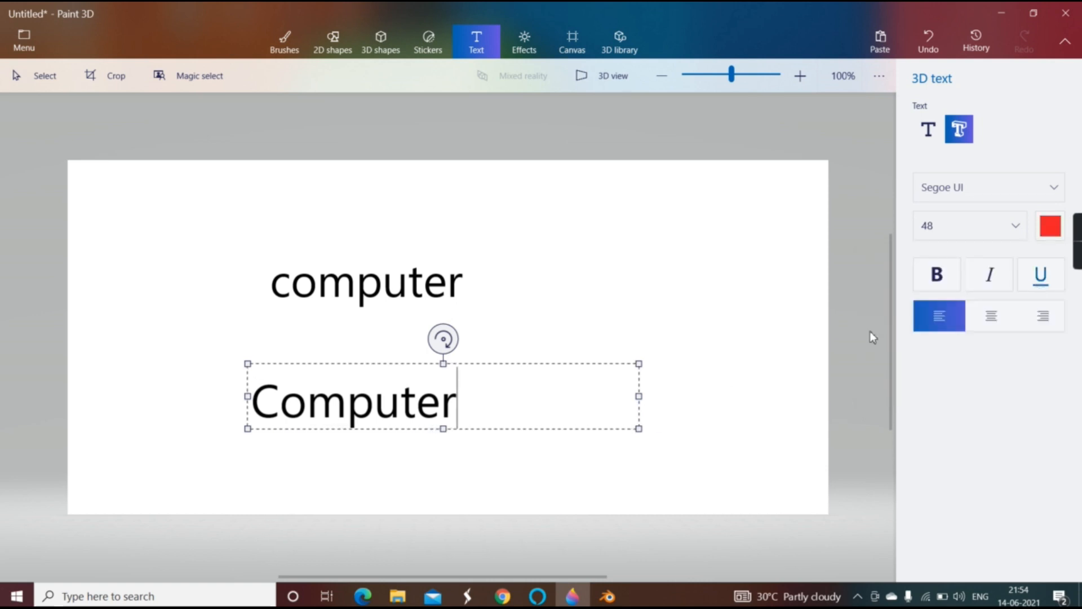
pyautogui.doubleClick(426, 416)
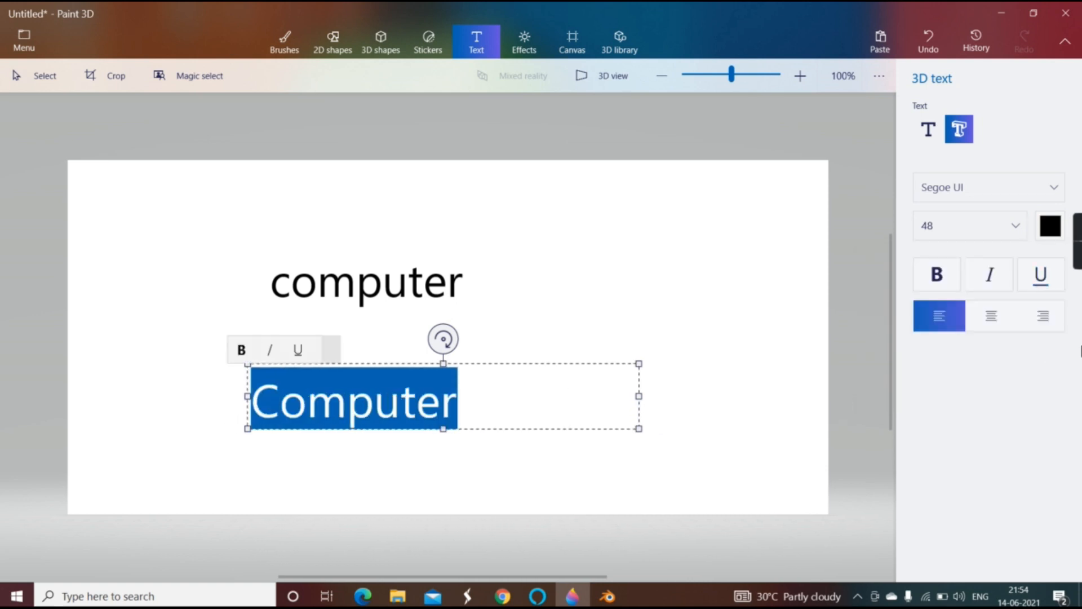
pyautogui.click(1050, 226)
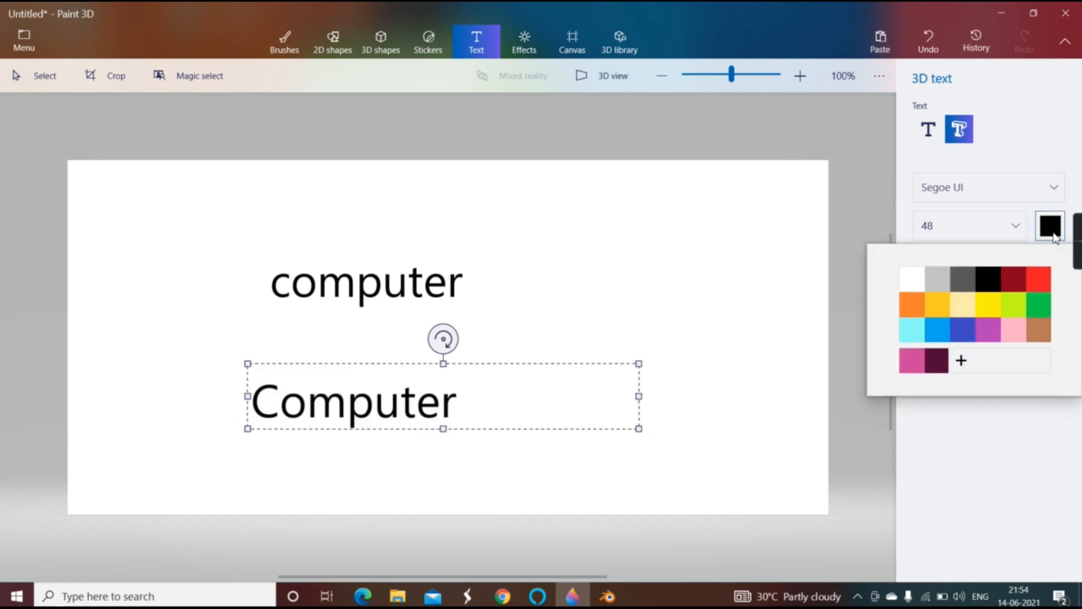
pyautogui.click(1020, 288)
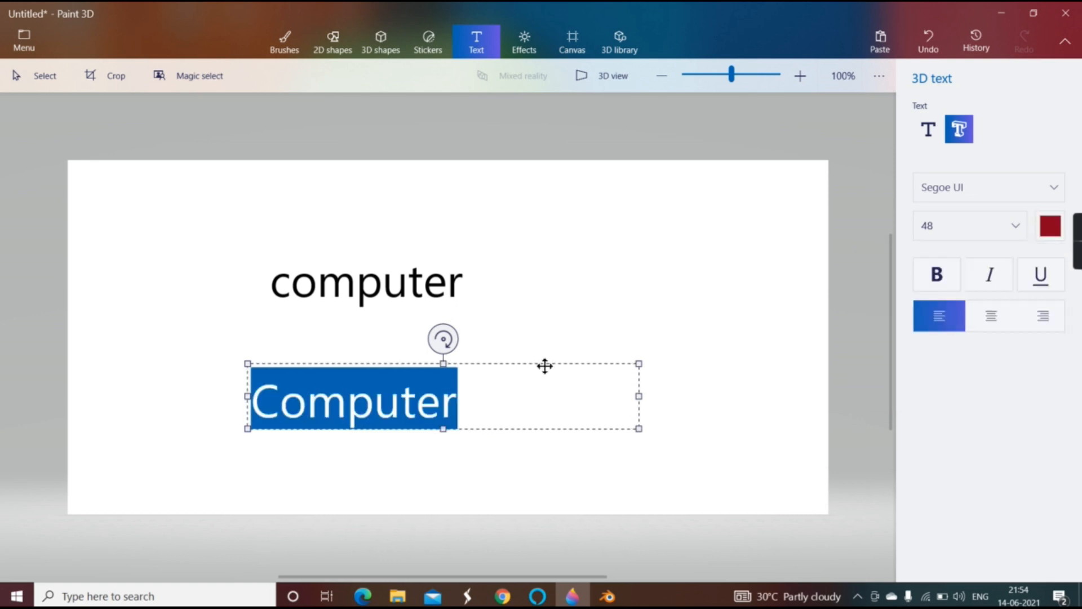
pyautogui.click(616, 293)
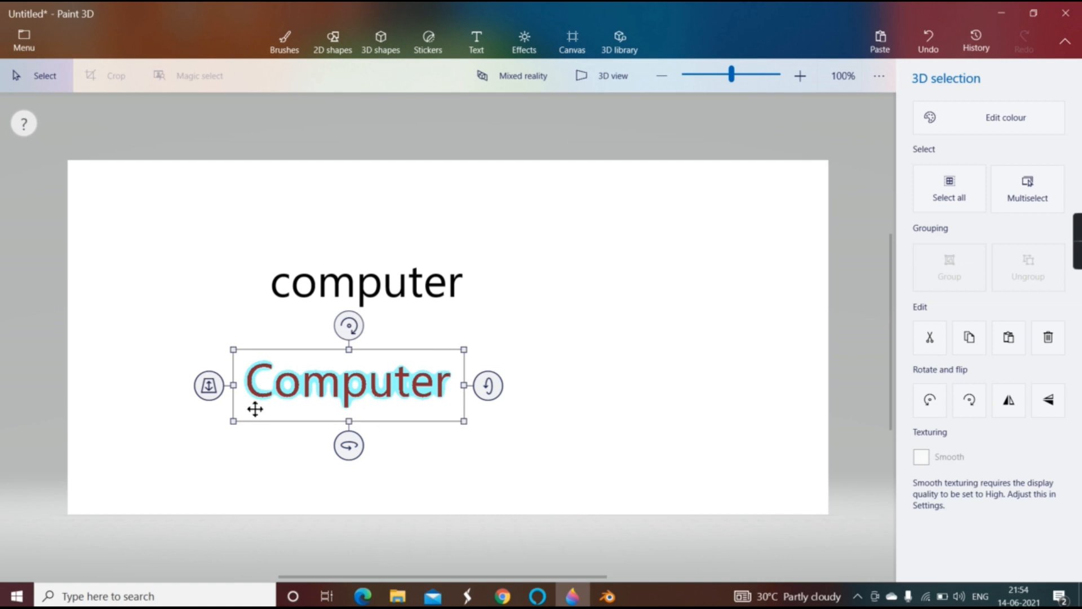
# Demonstrate the depth control and the three rotation axes on the dark red 3D word, finishing with it facing forward.
pyautogui.moveTo(211, 387); pyautogui.dragTo(208, 388)
pyautogui.moveTo(476, 384)
pyautogui.mouseDown()
pyautogui.moveTo(483, 411)
pyautogui.moveTo(482, 387)
pyautogui.mouseUp()
pyautogui.moveTo(350, 324); pyautogui.dragTo(349, 355)
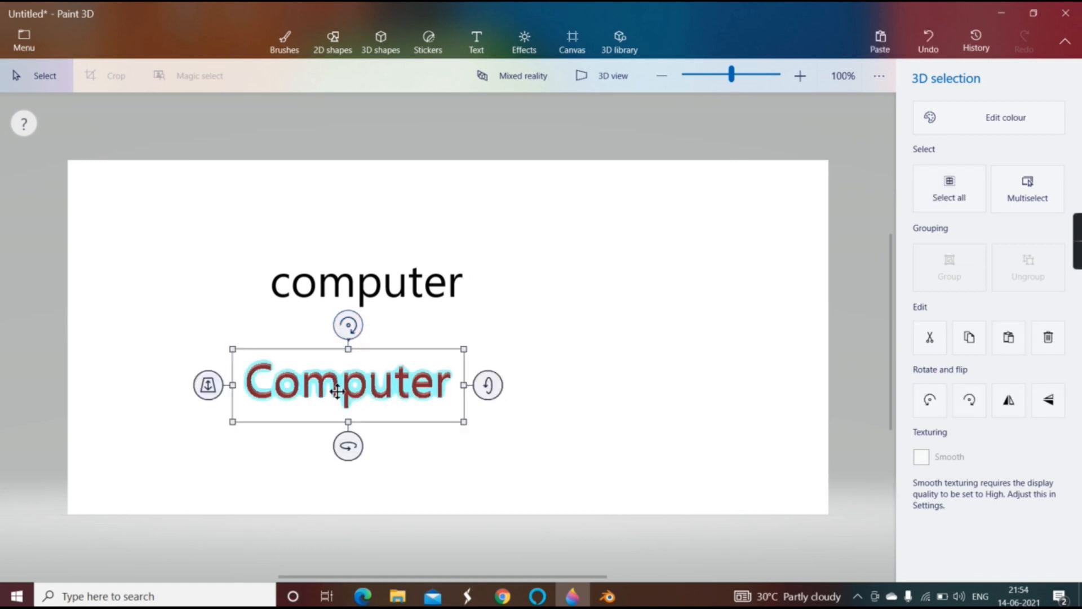
pyautogui.moveTo(350, 444)
pyautogui.mouseDown()
pyautogui.moveTo(351, 467)
pyautogui.moveTo(387, 471)
pyautogui.moveTo(367, 451)
pyautogui.mouseUp()
pyautogui.moveTo(215, 390); pyautogui.dragTo(242, 327)
pyautogui.moveTo(481, 385); pyautogui.dragTo(500, 295)
pyautogui.moveTo(349, 321); pyautogui.dragTo(372, 340)
pyautogui.moveTo(366, 451); pyautogui.dragTo(319, 449)
pyautogui.moveTo(210, 385); pyautogui.dragTo(210, 391)
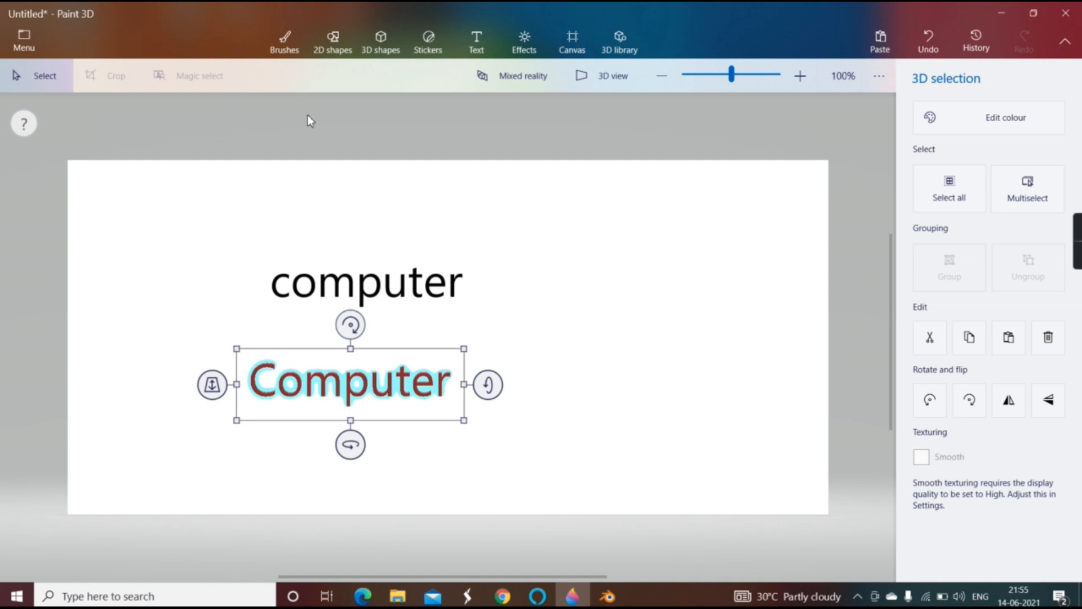
# Preview the scene as an MP4 video with the Swing, Jump & turn, Emerge and Wobble animations, without saving it.
pyautogui.click(26, 42)
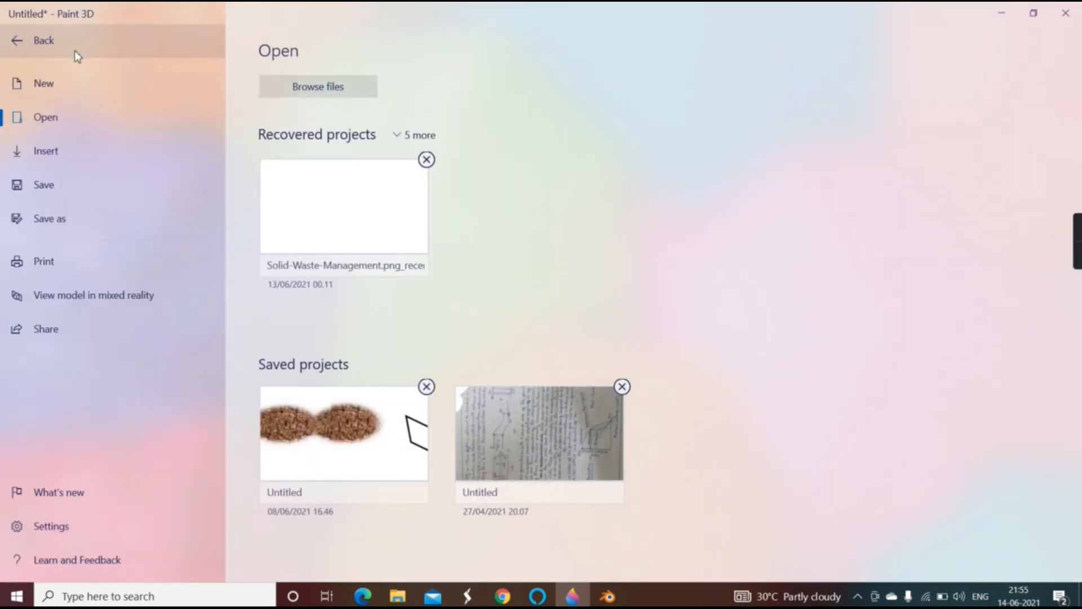
pyautogui.click(67, 220)
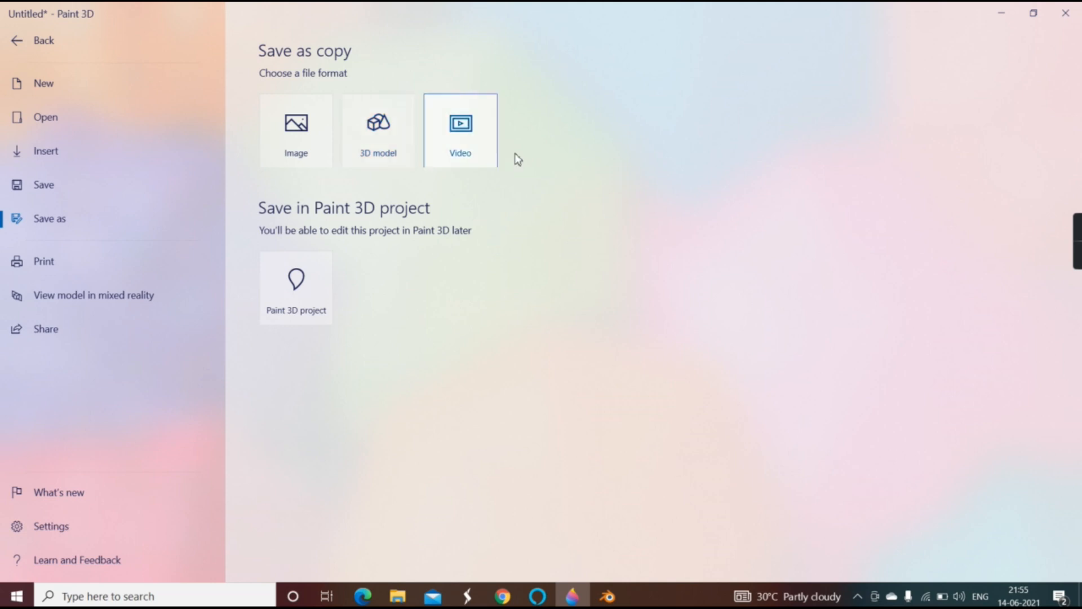
pyautogui.click(482, 157)
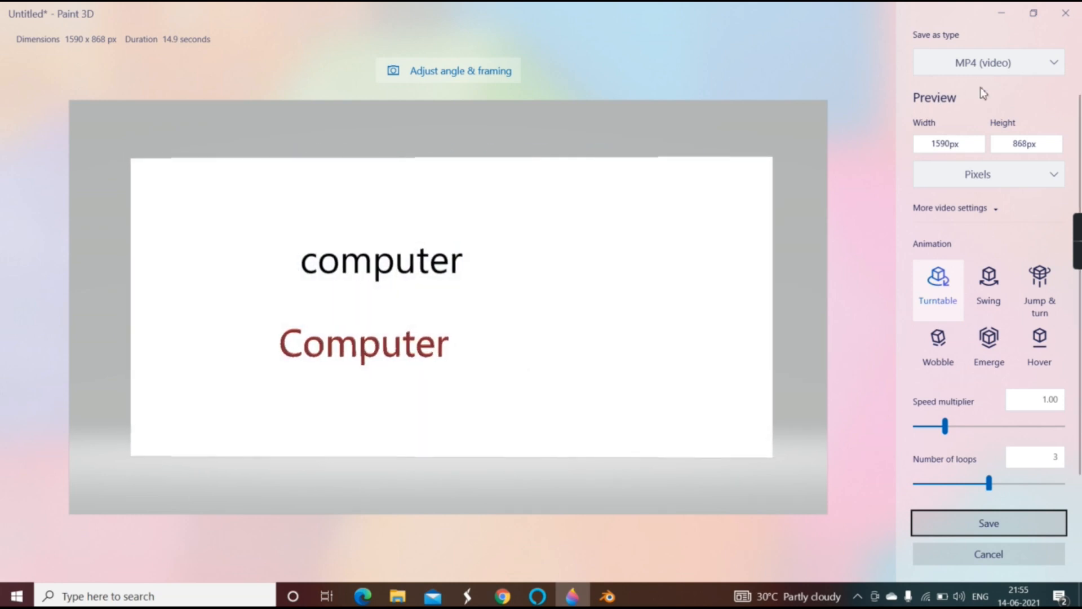
pyautogui.click(989, 288)
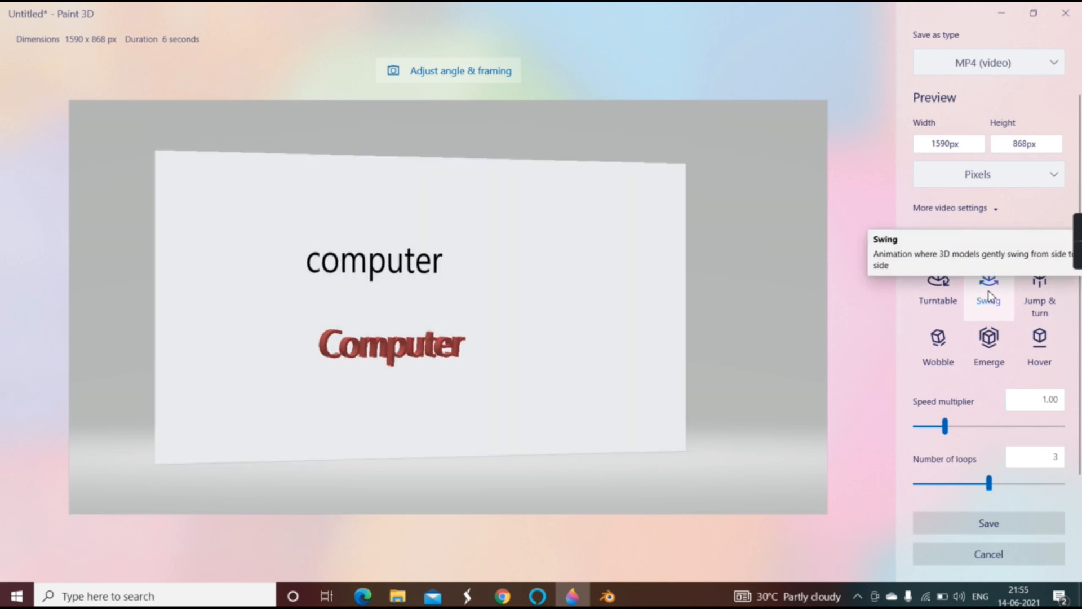
pyautogui.click(1044, 299)
pyautogui.click(989, 361)
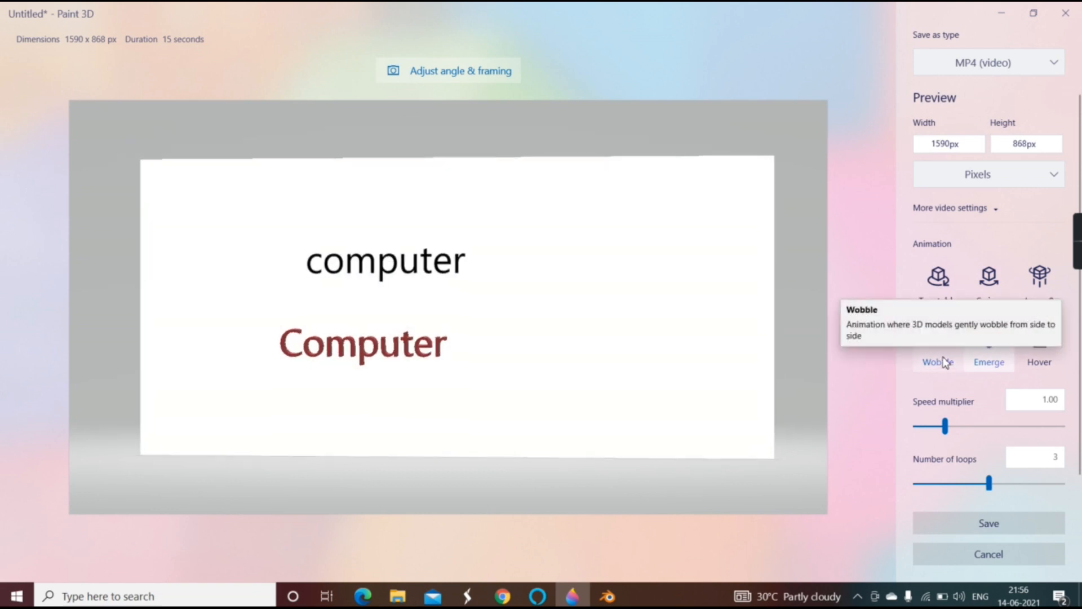
pyautogui.click(945, 362)
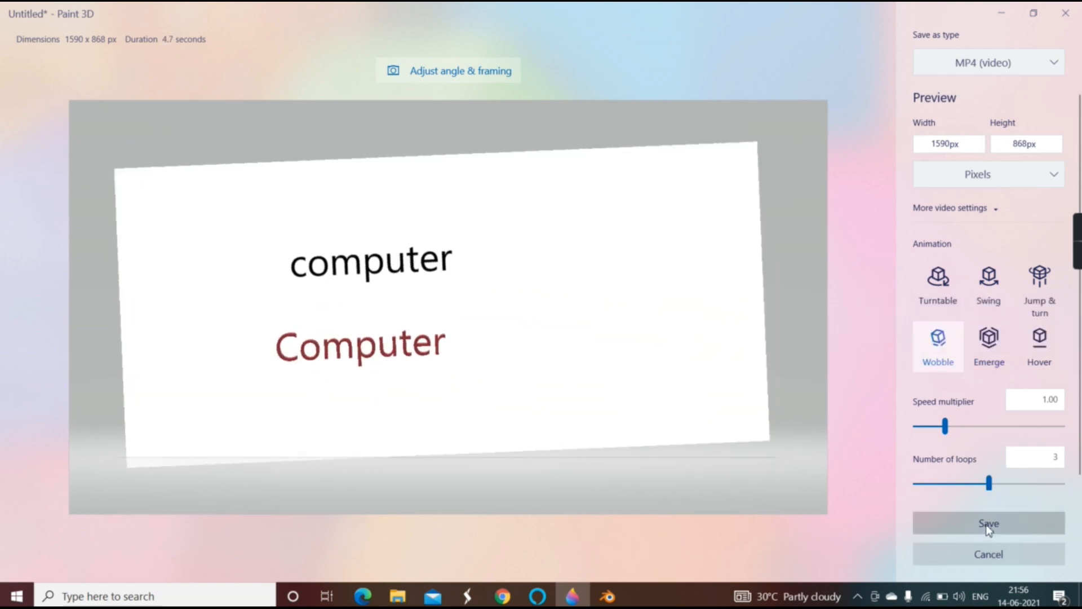
pyautogui.click(989, 554)
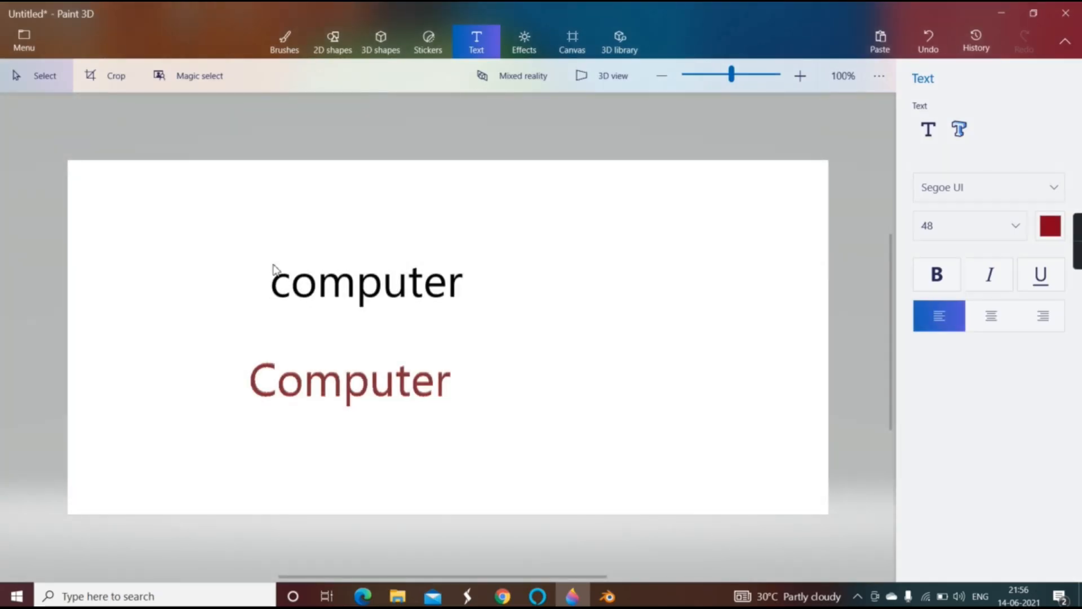
# Erase the black 2D word "computer" above the 3D word using the 25 px Eraser.
pyautogui.click(201, 220)
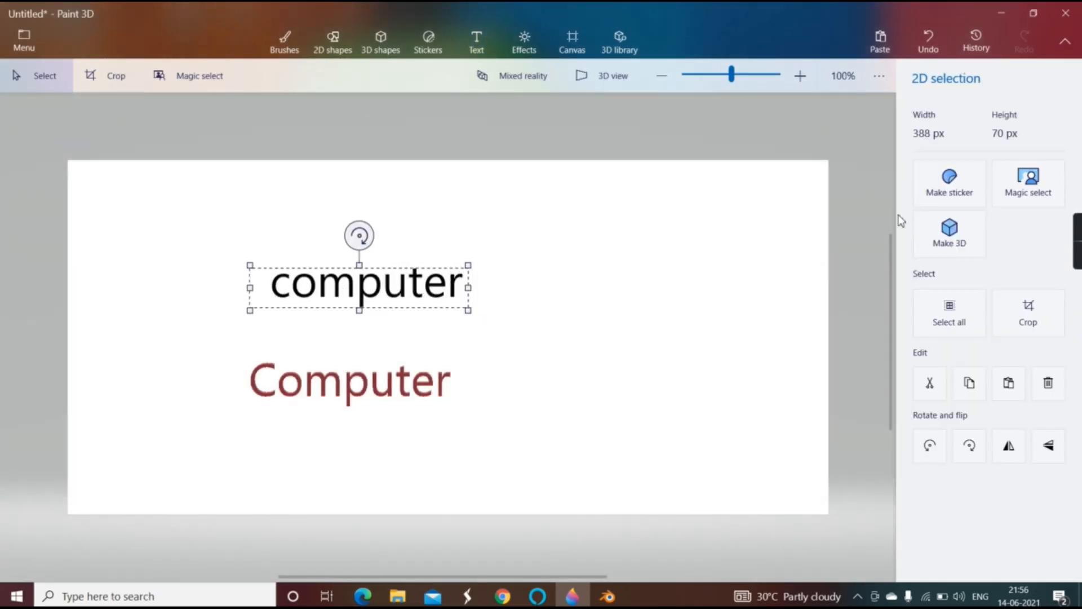
pyautogui.click(297, 47)
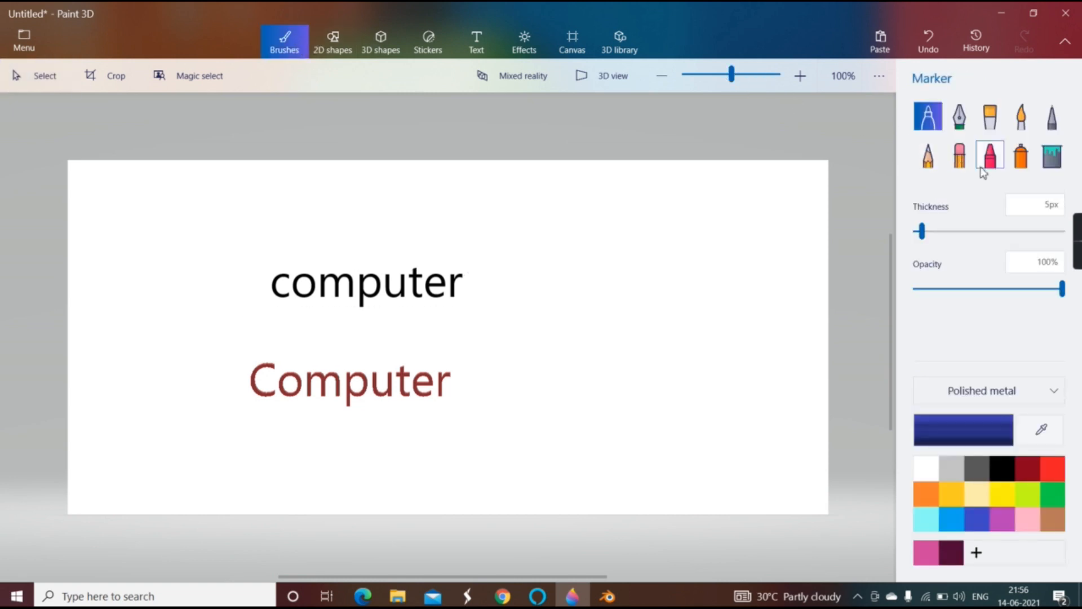
pyautogui.click(959, 156)
pyautogui.moveTo(482, 292)
pyautogui.mouseDown()
pyautogui.moveTo(282, 292)
pyautogui.moveTo(409, 263)
pyautogui.mouseUp()
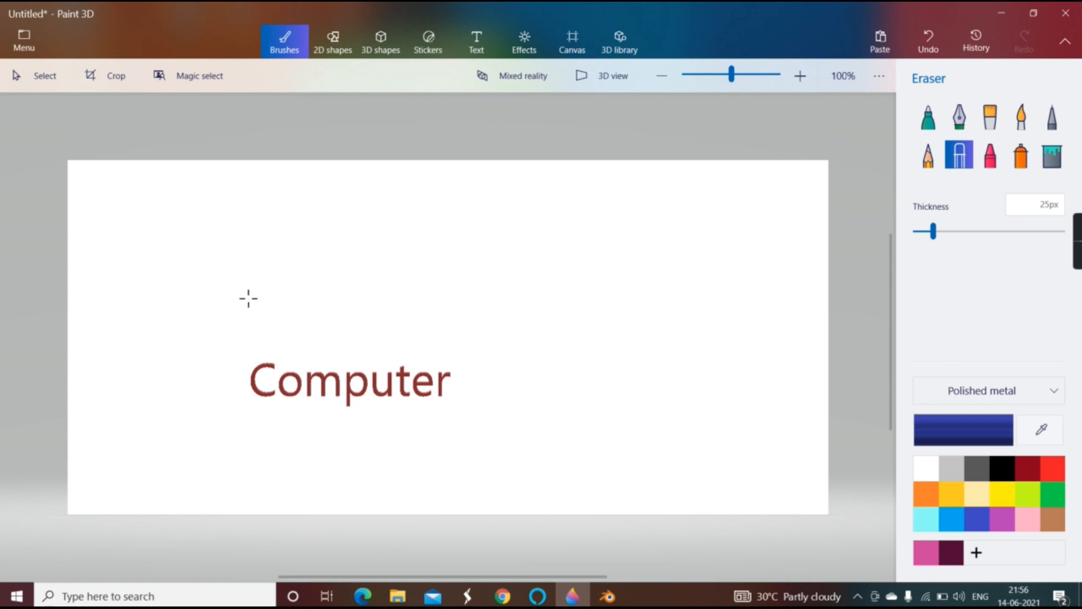
# Add the image gift-paper-500x500 as a custom sticker and place it above and to the right of the 3D word.
pyautogui.click(30, 79)
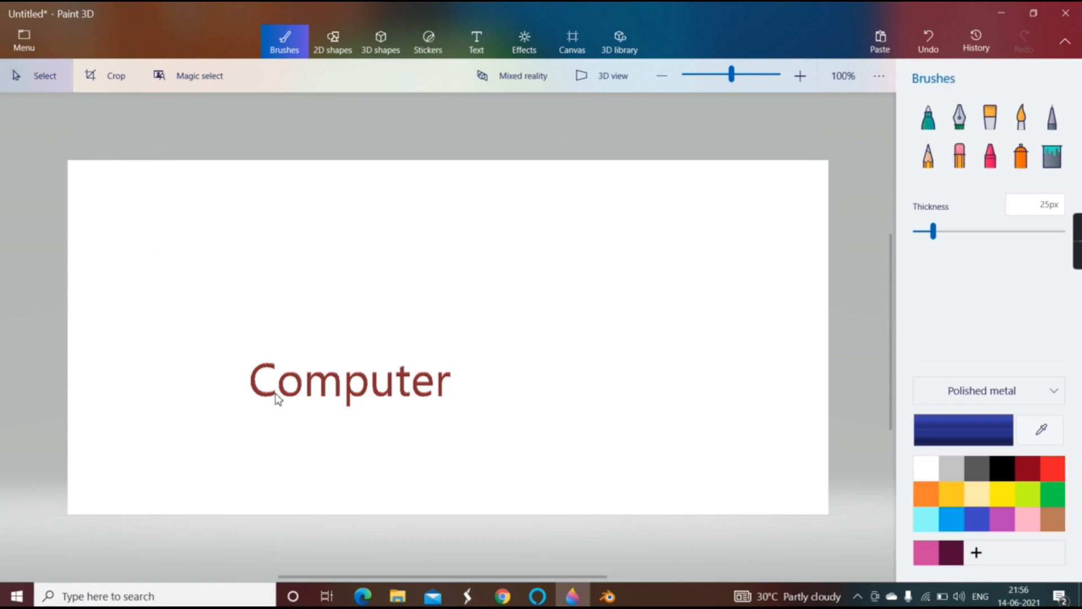
pyautogui.moveTo(250, 372); pyautogui.dragTo(503, 436)
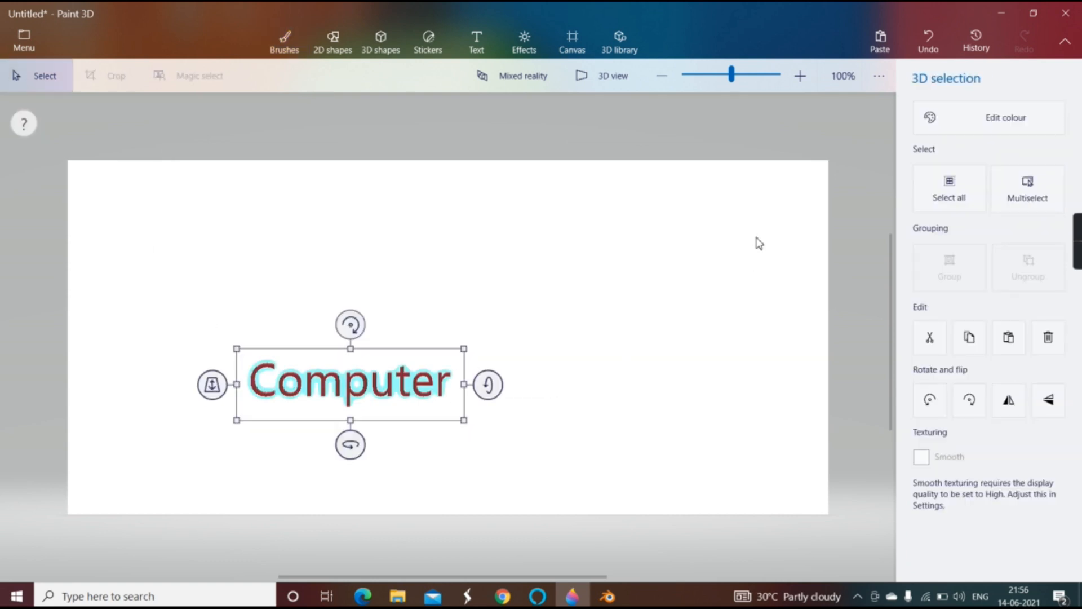
pyautogui.click(1014, 198)
pyautogui.click(418, 45)
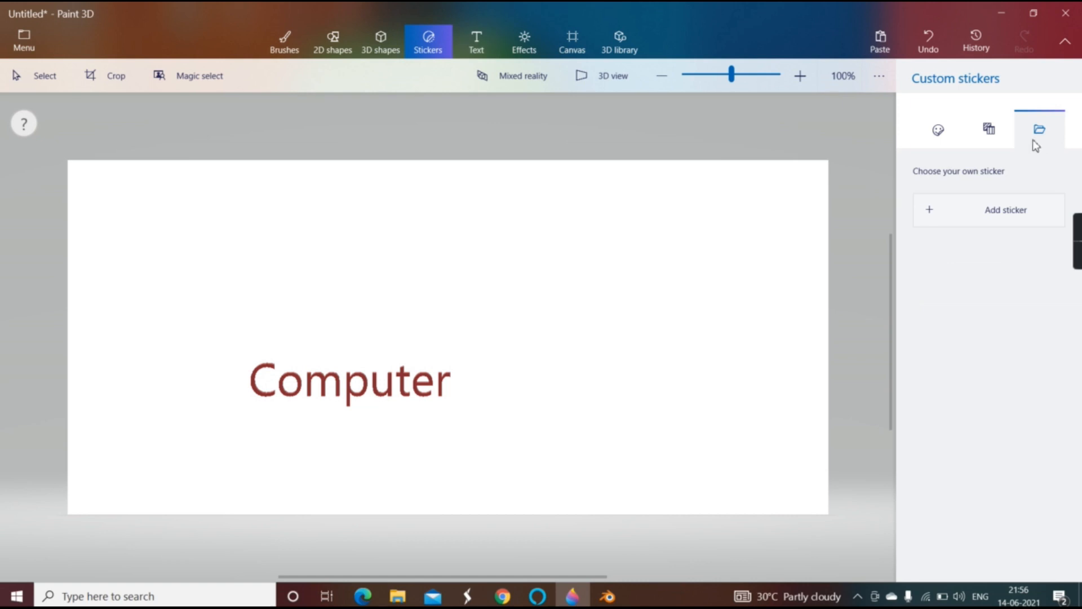
pyautogui.click(1024, 220)
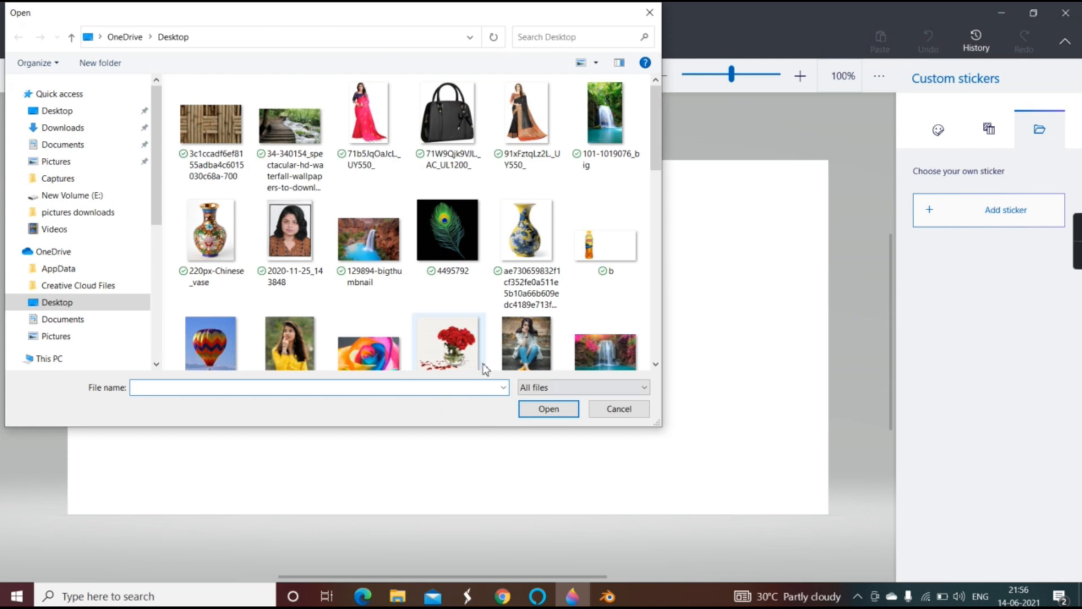
pyautogui.scroll(-1, 490, 365)
pyautogui.scroll(-3, 492, 365)
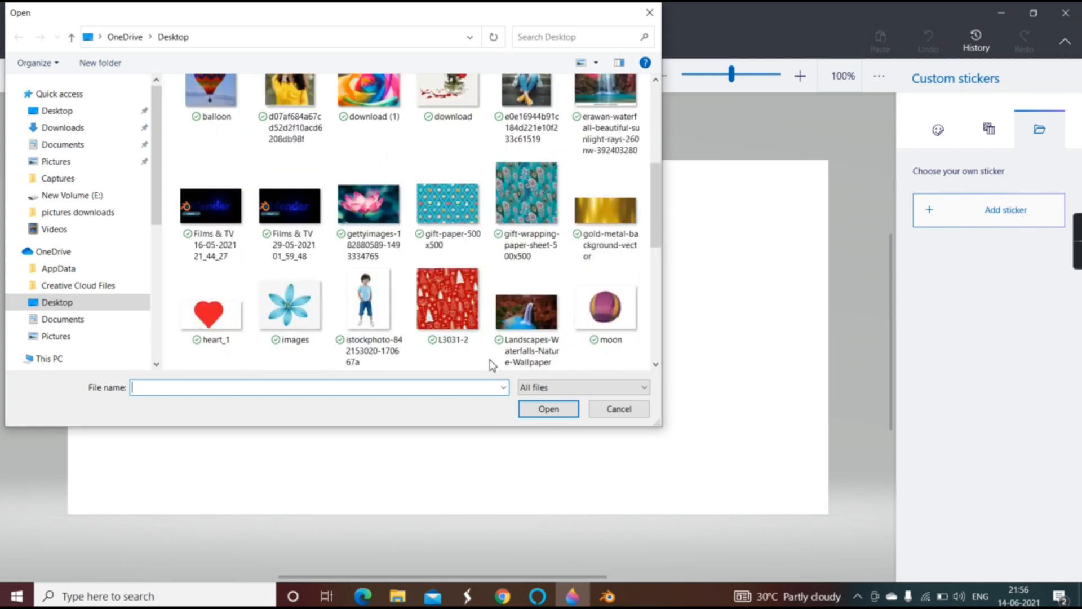
pyautogui.click(466, 211)
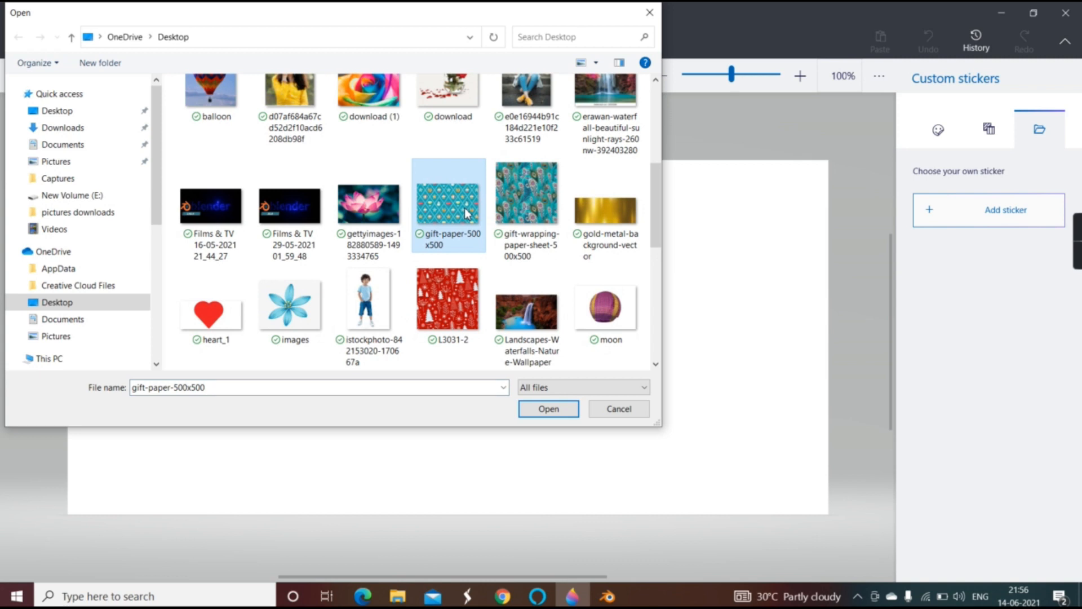
pyautogui.doubleClick(466, 212)
pyautogui.moveTo(513, 331); pyautogui.dragTo(709, 245)
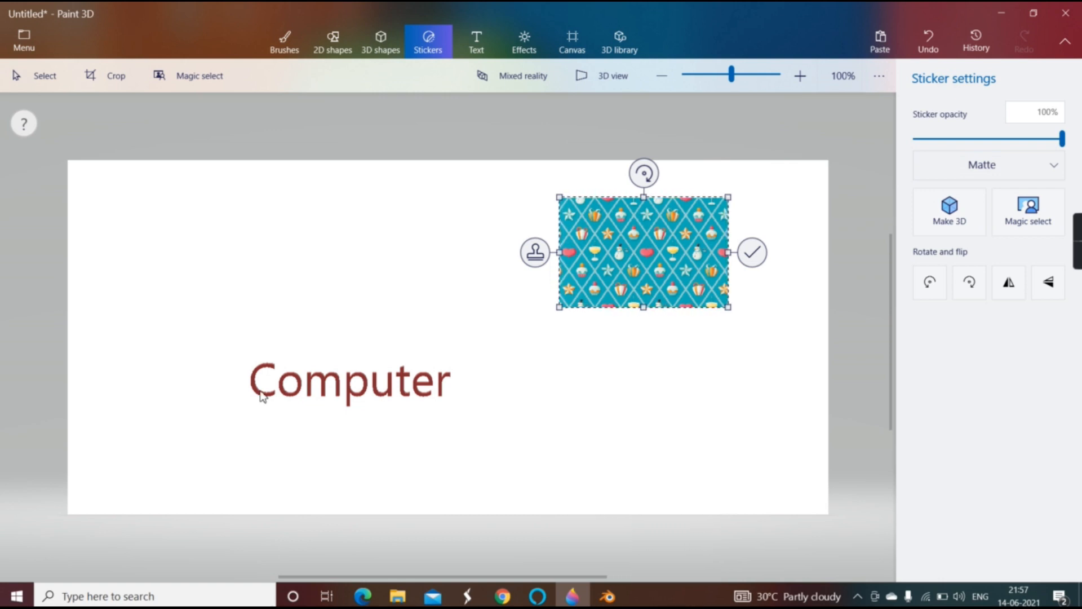
pyautogui.click(1021, 212)
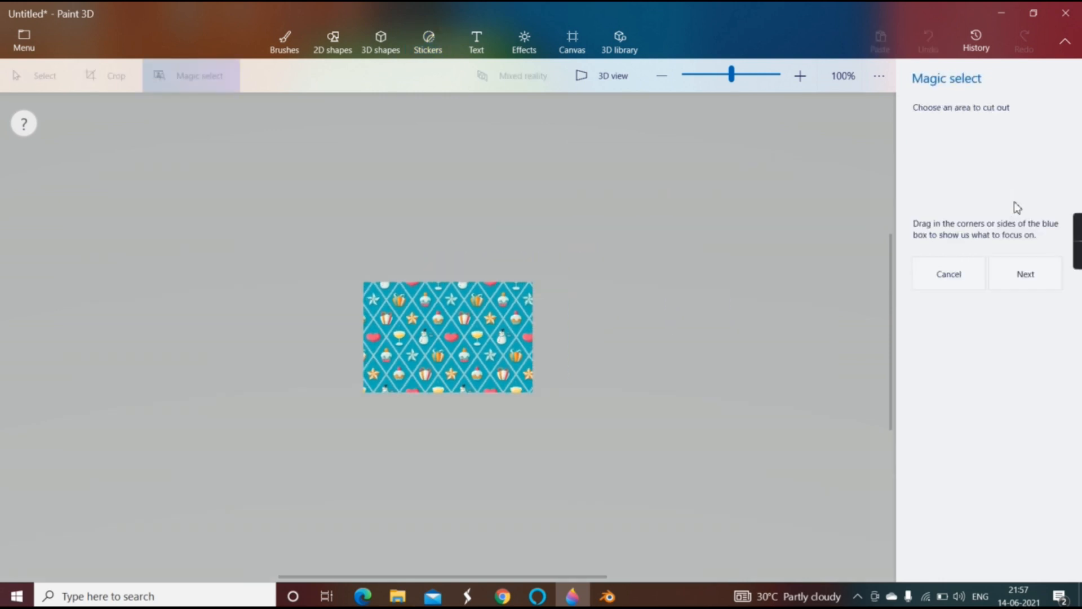
pyautogui.click(1037, 280)
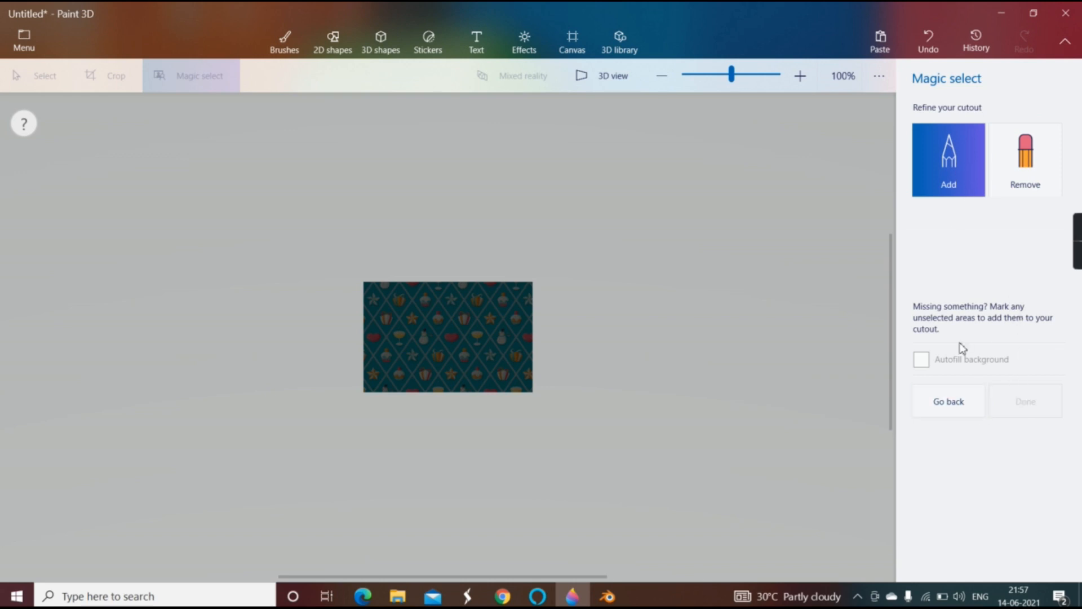
pyautogui.click(1049, 175)
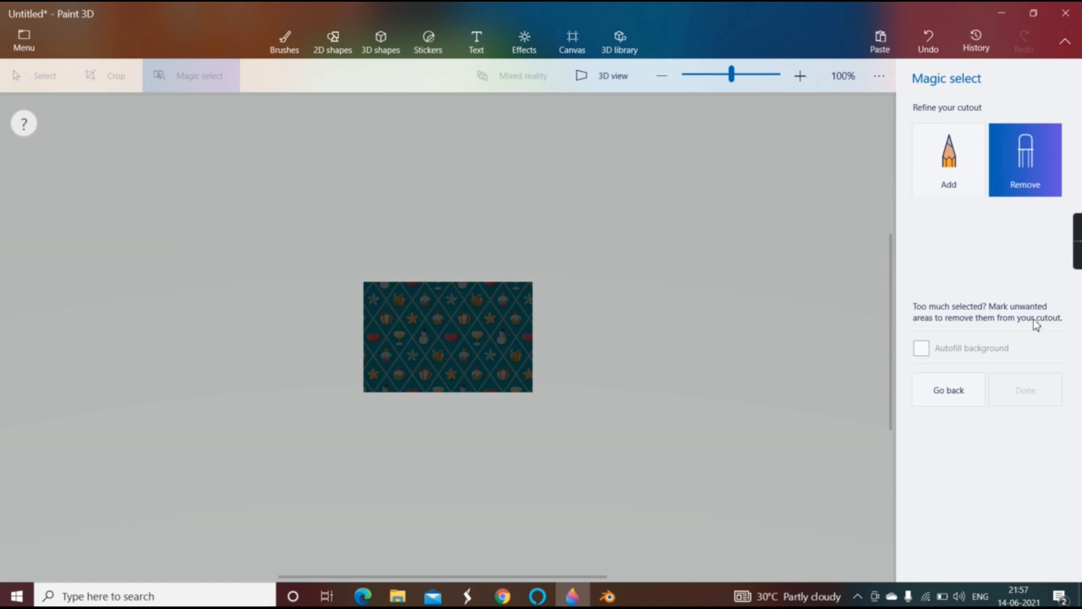
pyautogui.click(948, 391)
pyautogui.click(1021, 274)
pyautogui.click(981, 181)
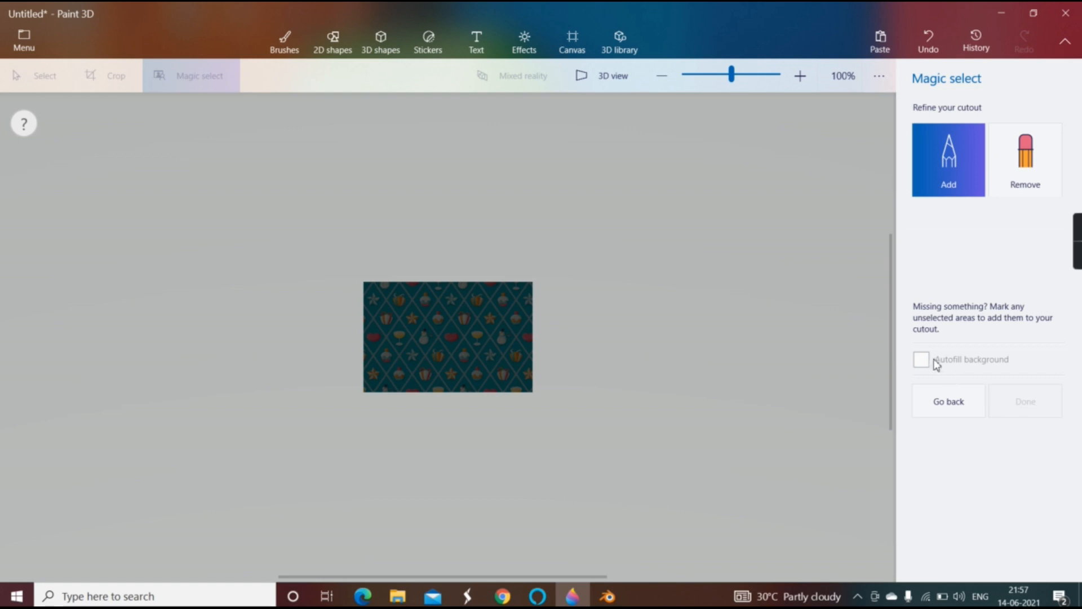
pyautogui.click(947, 397)
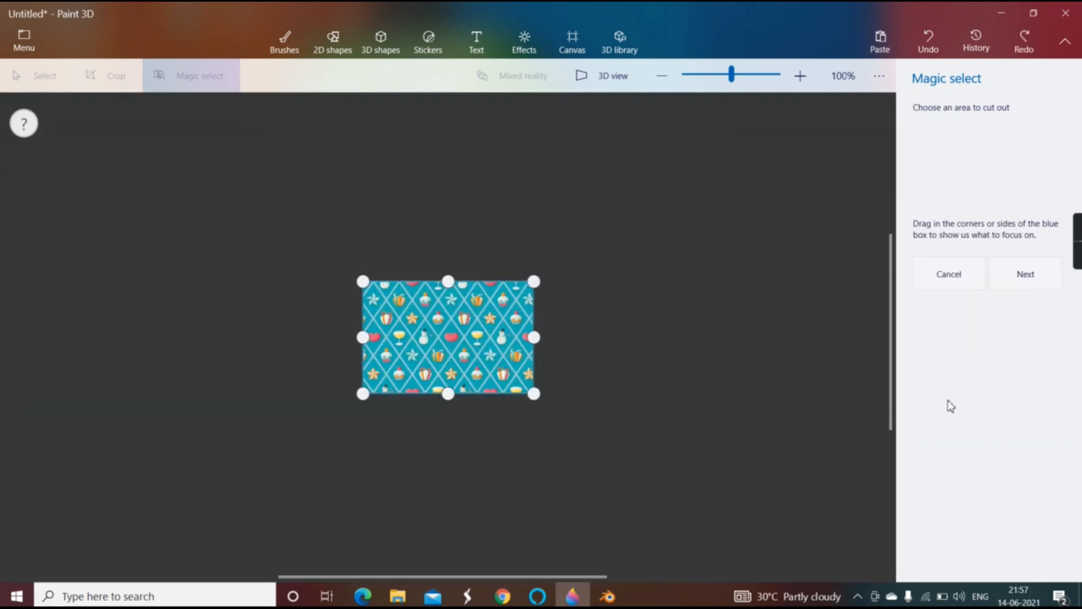
pyautogui.click(958, 288)
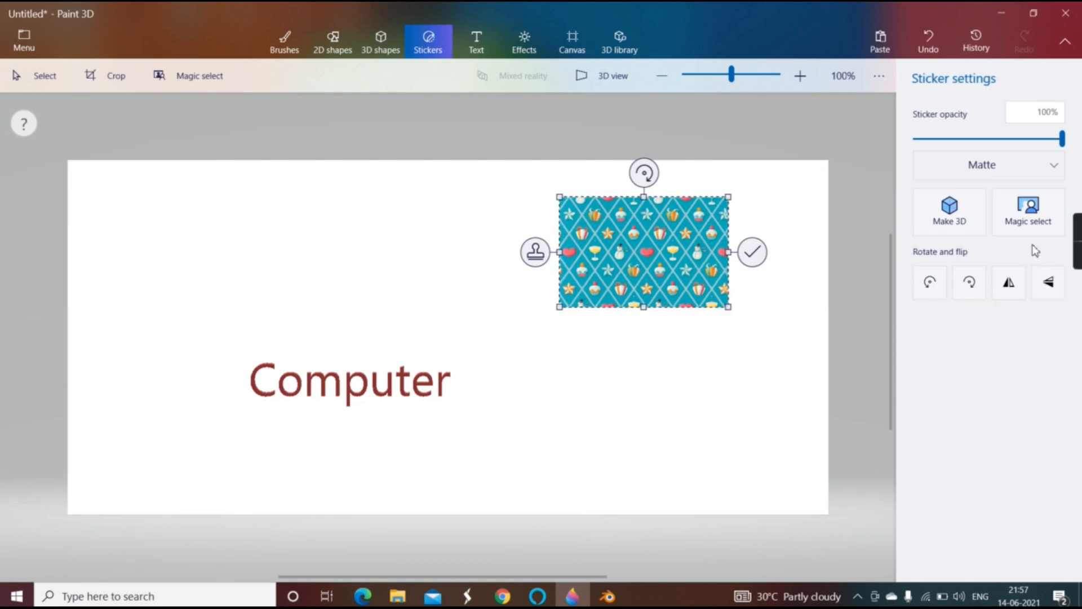
pyautogui.click(1029, 223)
pyautogui.click(1026, 276)
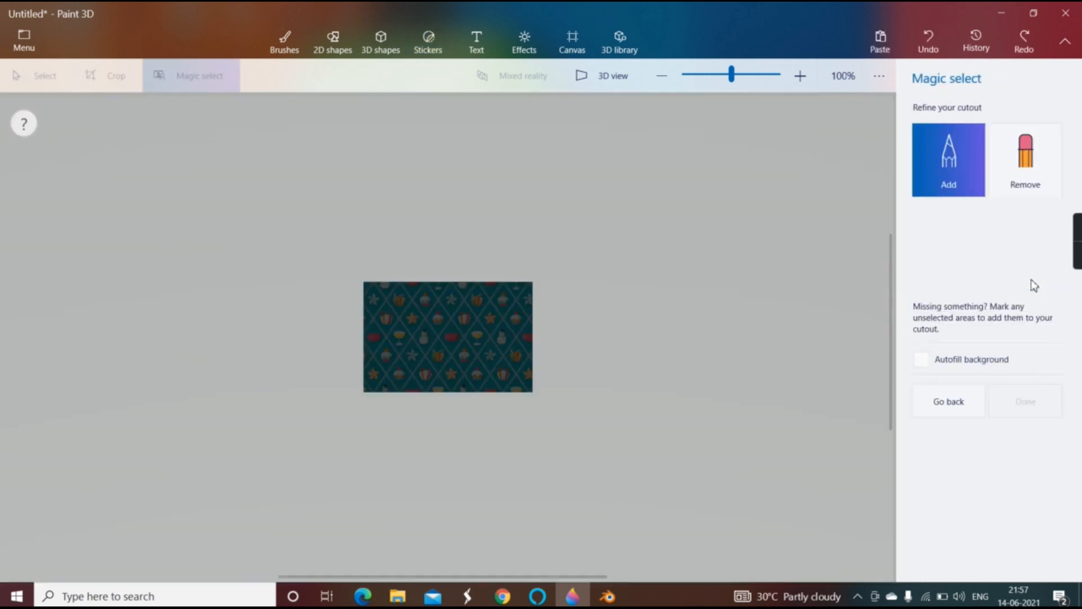
pyautogui.click(1042, 186)
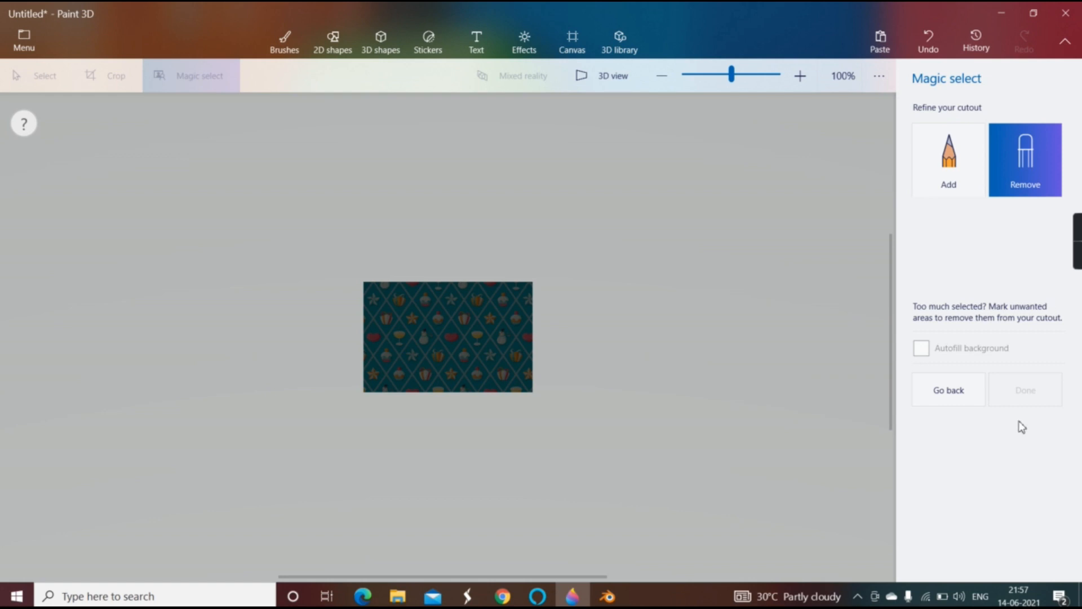
pyautogui.click(960, 395)
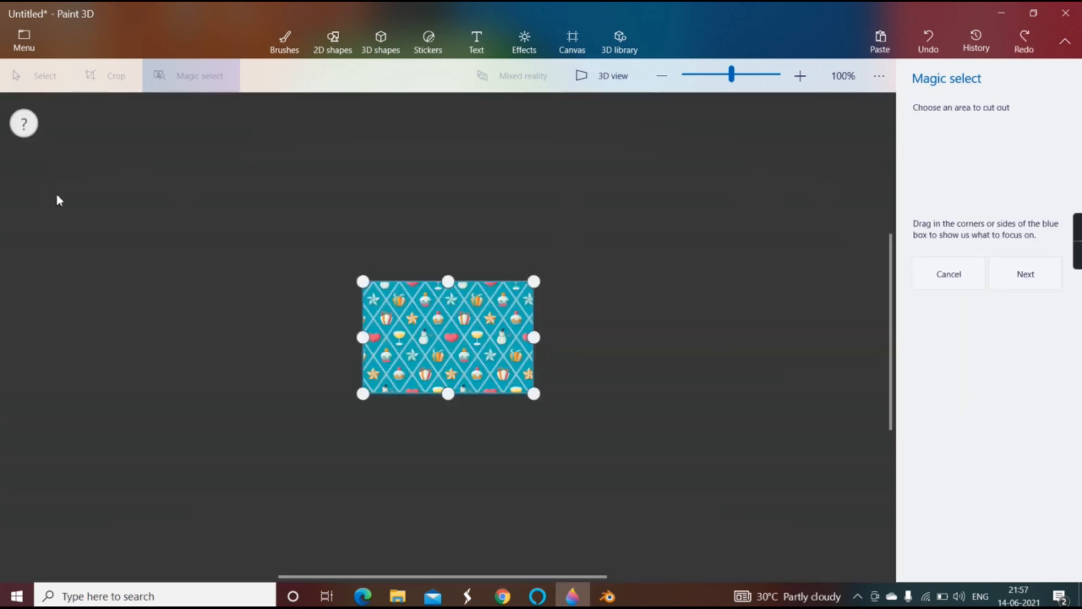
pyautogui.press('Return')
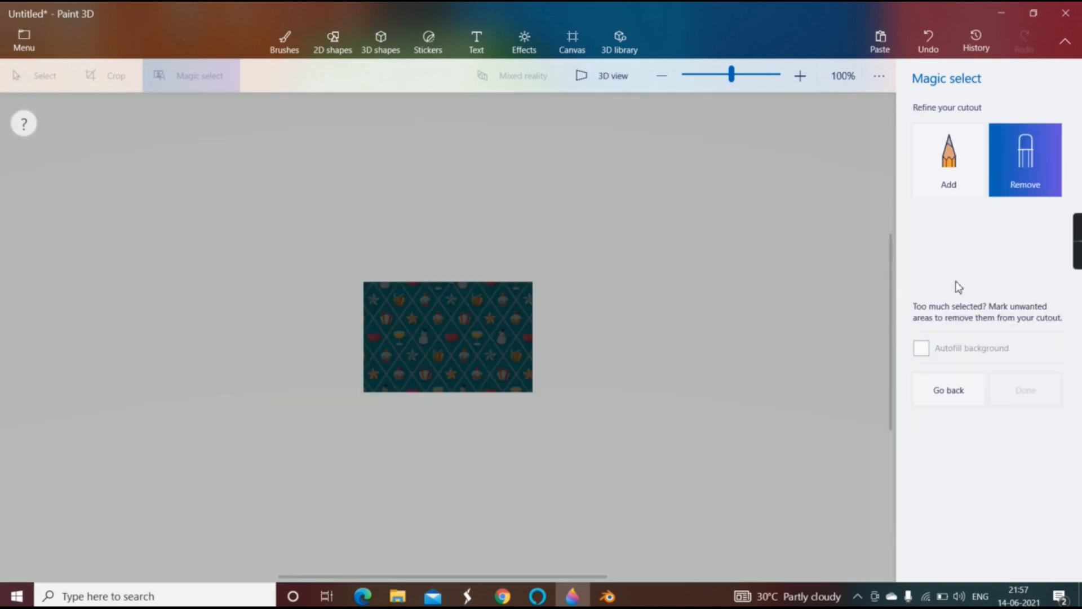
pyautogui.click(933, 395)
pyautogui.click(959, 285)
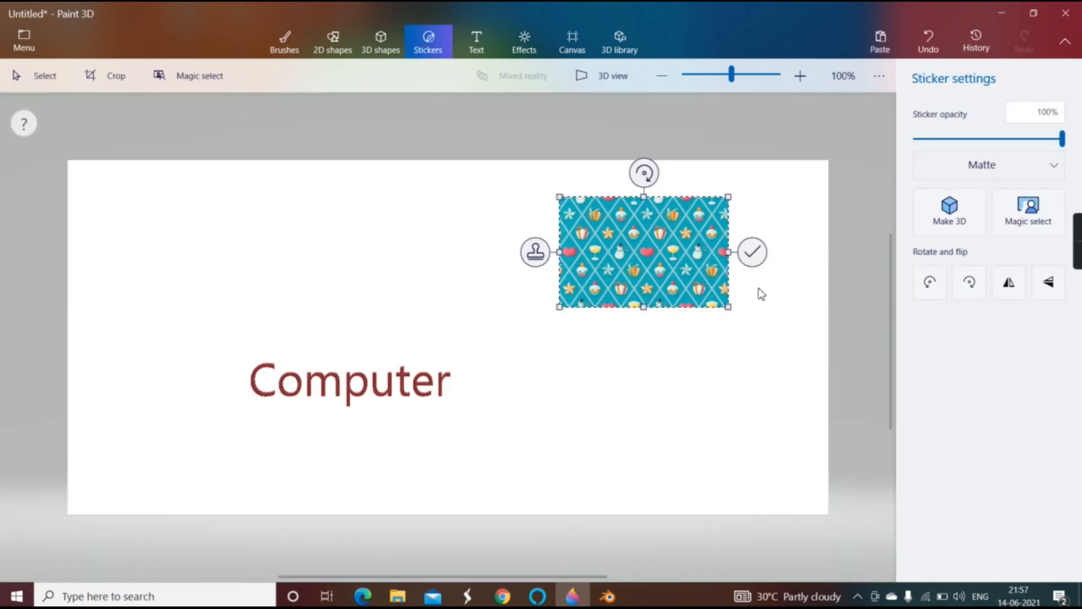
# Apply the gift-paper sticker to the canvas, try to reselect it, and undo its placement.
pyautogui.click(752, 253)
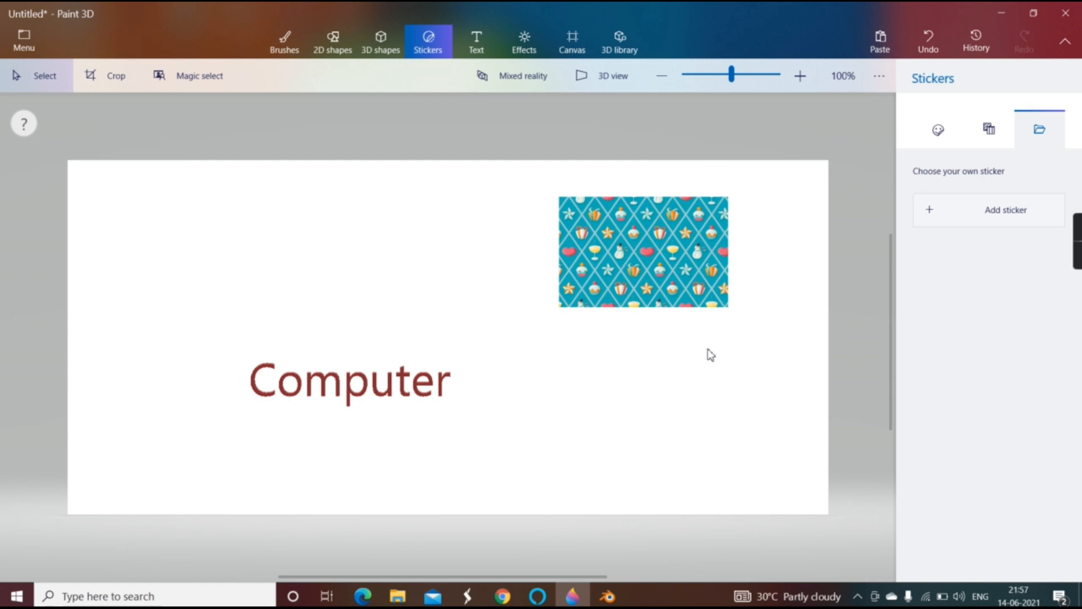
pyautogui.moveTo(398, 148); pyautogui.dragTo(797, 316)
pyautogui.press('Escape')
pyautogui.moveTo(640, 260); pyautogui.dragTo(635, 303)
pyautogui.press('Escape')
pyautogui.hotkey('ctrl', 'z')
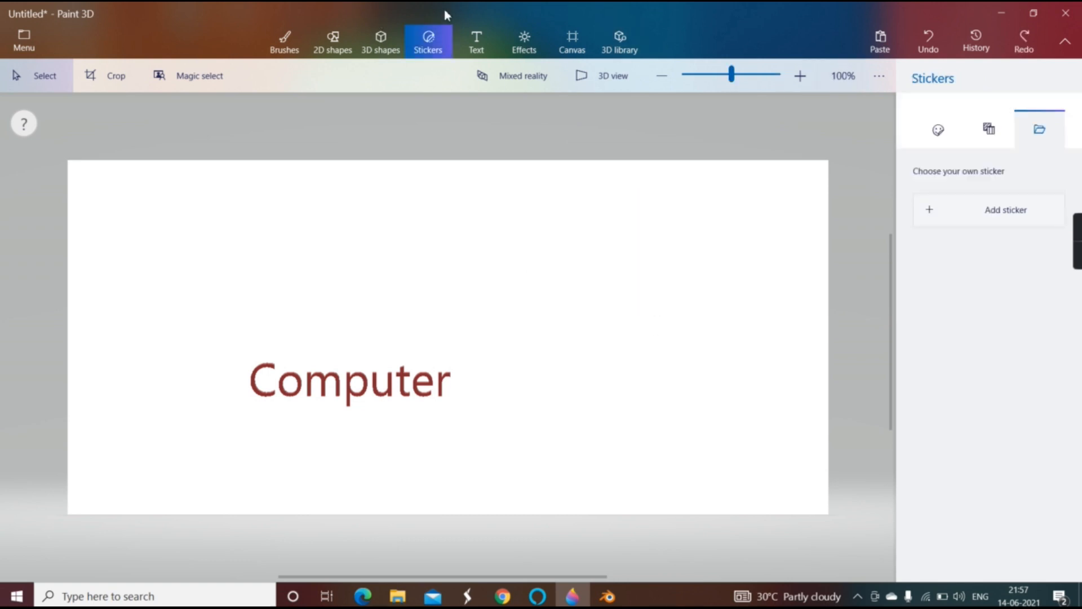
# Insert the image gift-wrapping-paper-sheet-500x500 onto the canvas beside the 3D word, on its right.
pyautogui.click(23, 44)
pyautogui.click(72, 148)
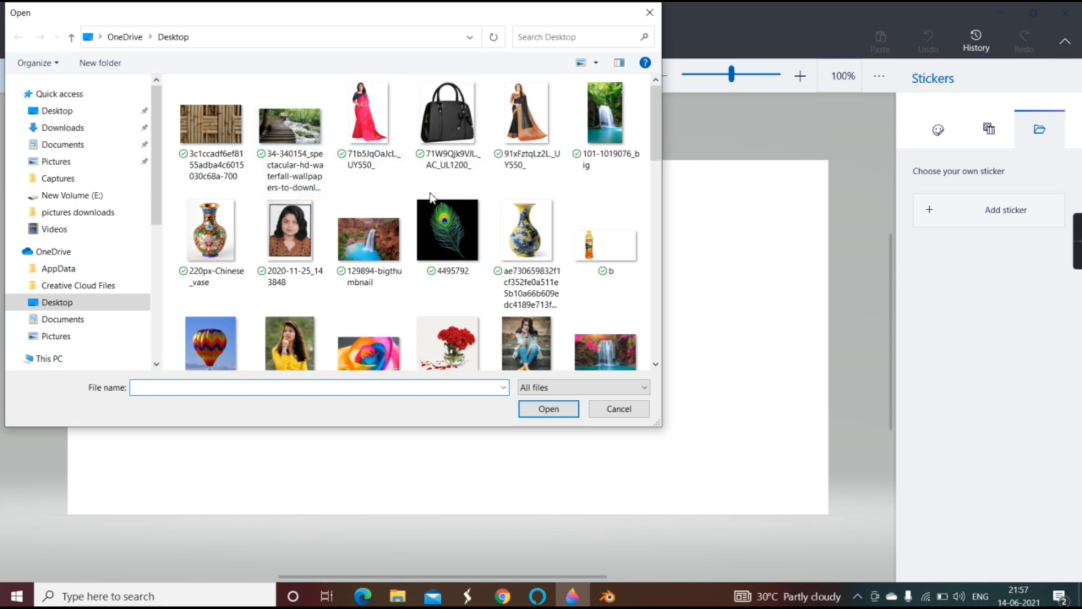
pyautogui.scroll(-3, 434, 194)
pyautogui.click(548, 300)
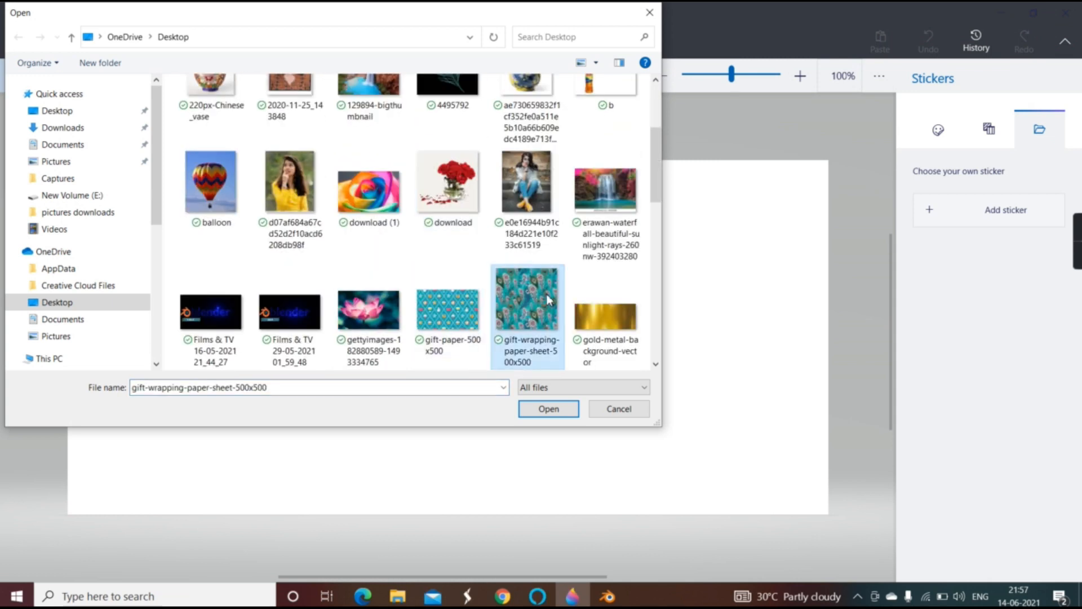
pyautogui.click(548, 408)
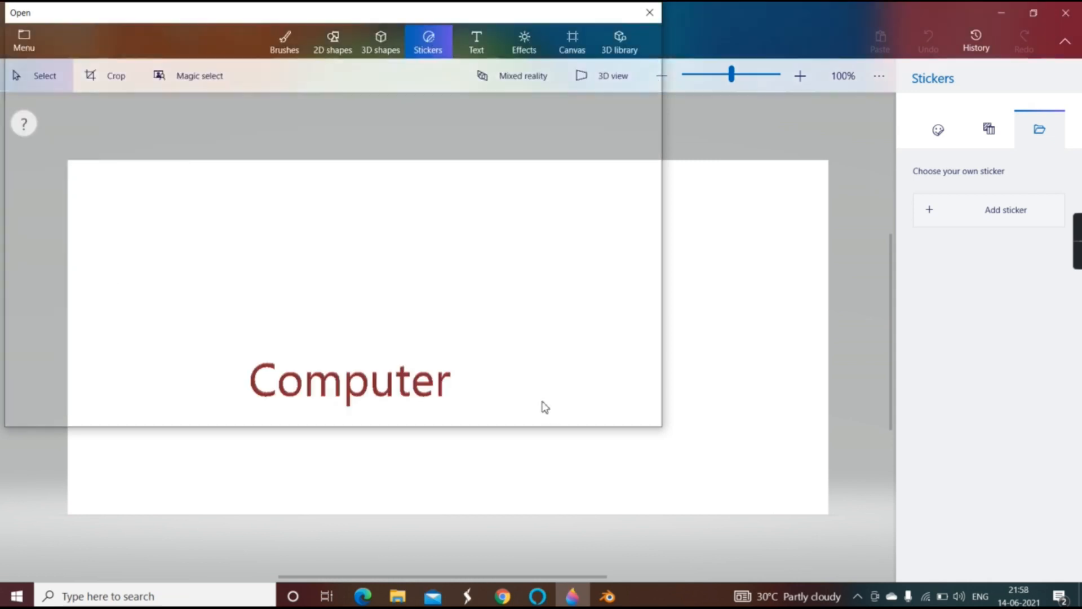
pyautogui.moveTo(525, 294)
pyautogui.mouseDown()
pyautogui.moveTo(670, 295)
pyautogui.moveTo(706, 348)
pyautogui.mouseUp()
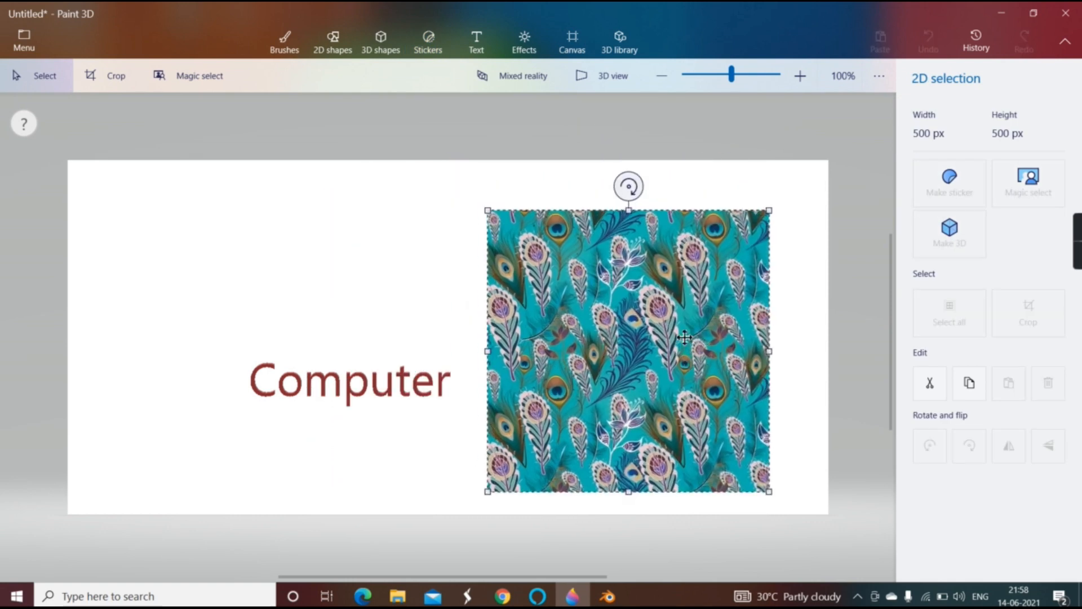
# Cut out the whole peacock-feather image with Magic select and turn the cutout into a sticker.
pyautogui.click(175, 76)
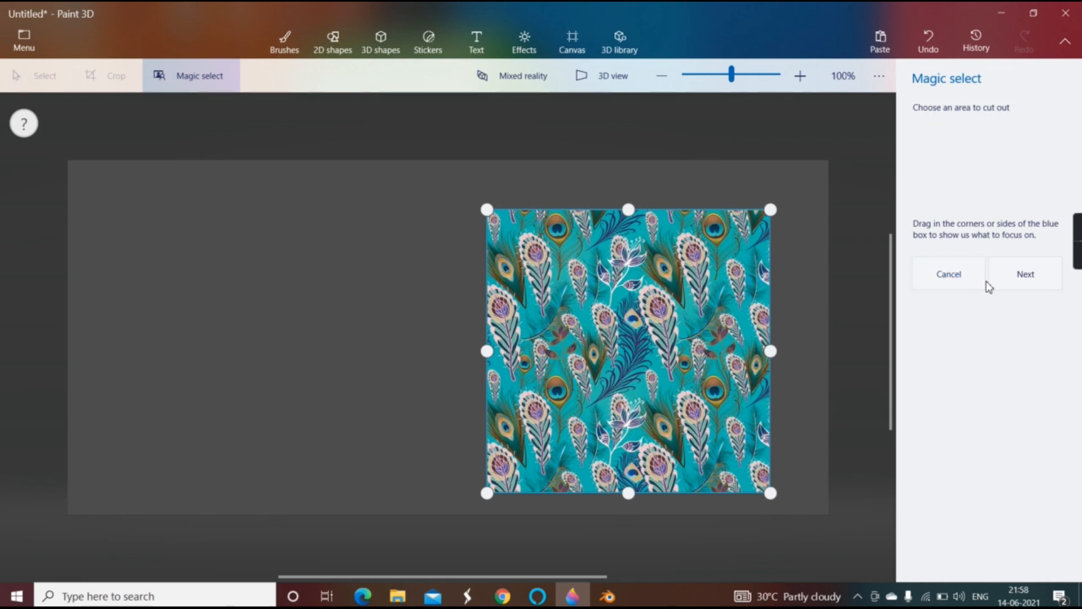
pyautogui.click(1000, 286)
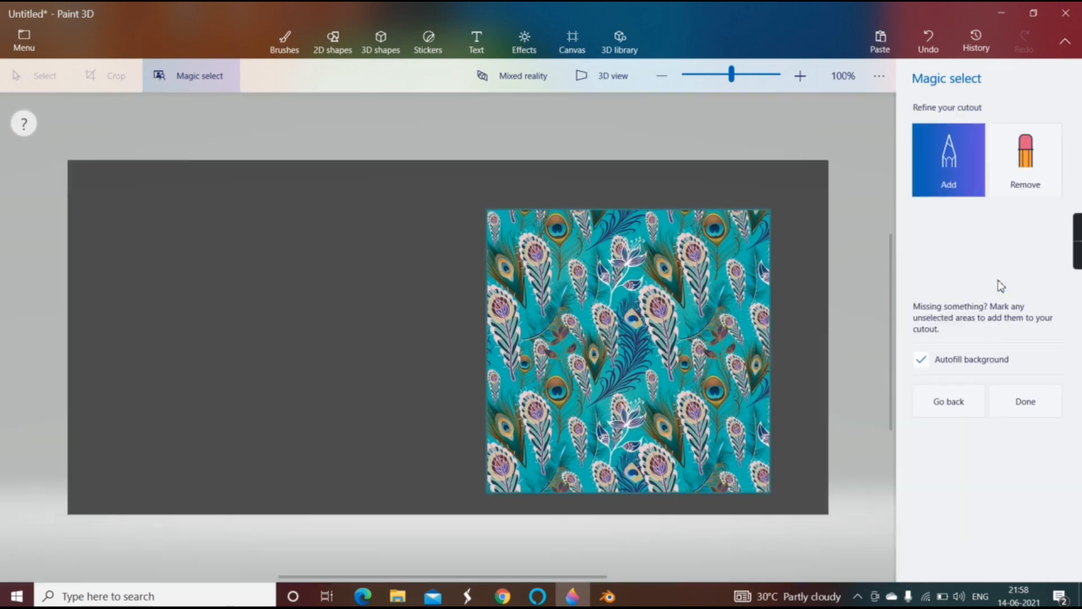
pyautogui.click(1017, 397)
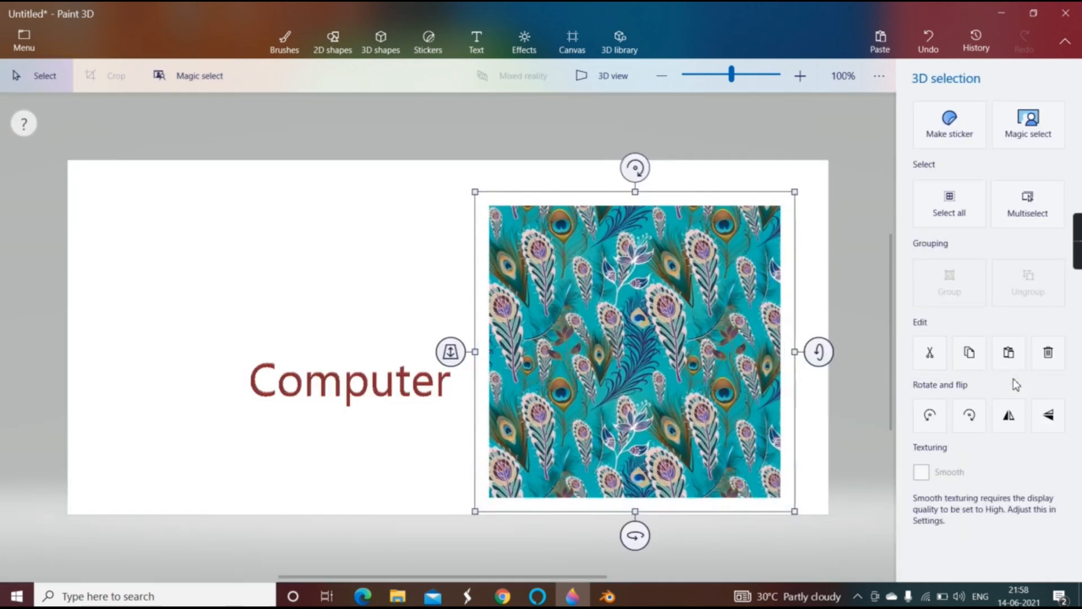
pyautogui.click(958, 138)
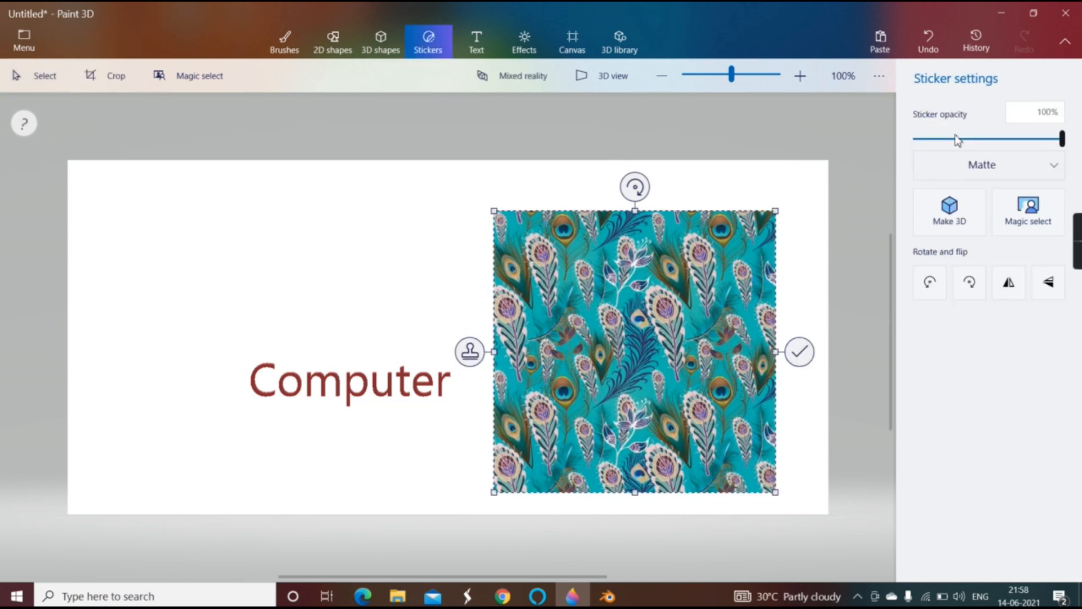
# Run Magic select on the peacock-feather sticker, accepting the full image as the cutout.
pyautogui.click(1029, 223)
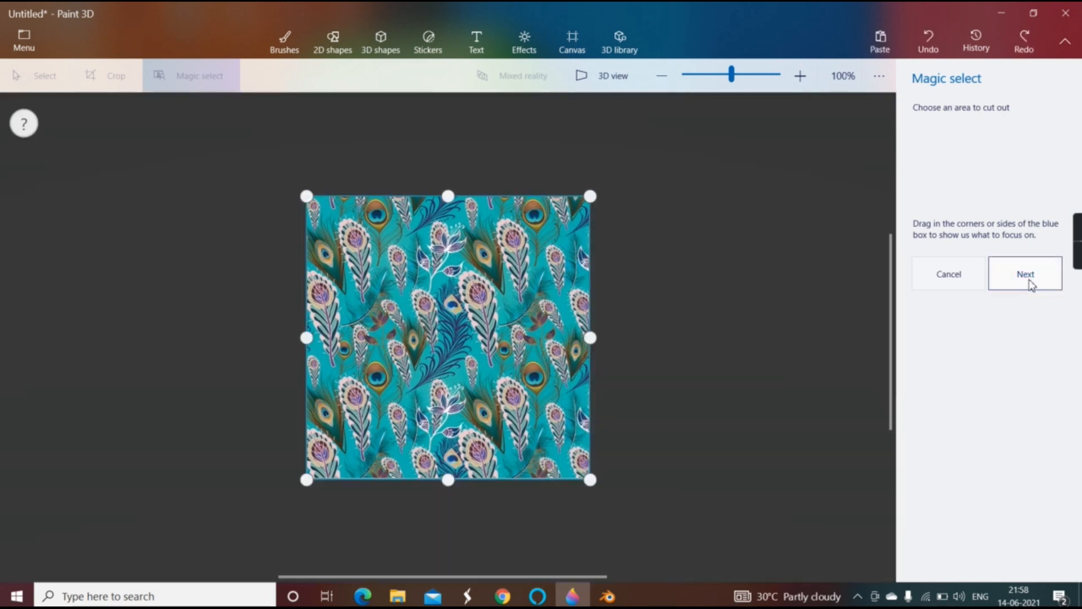
pyautogui.click(1031, 282)
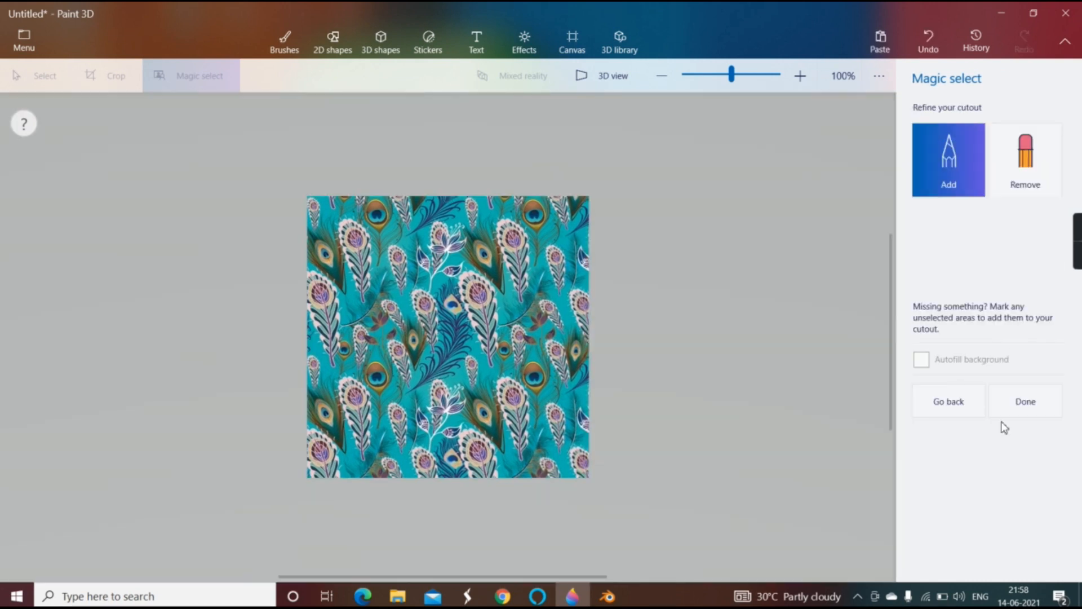
pyautogui.click(1007, 410)
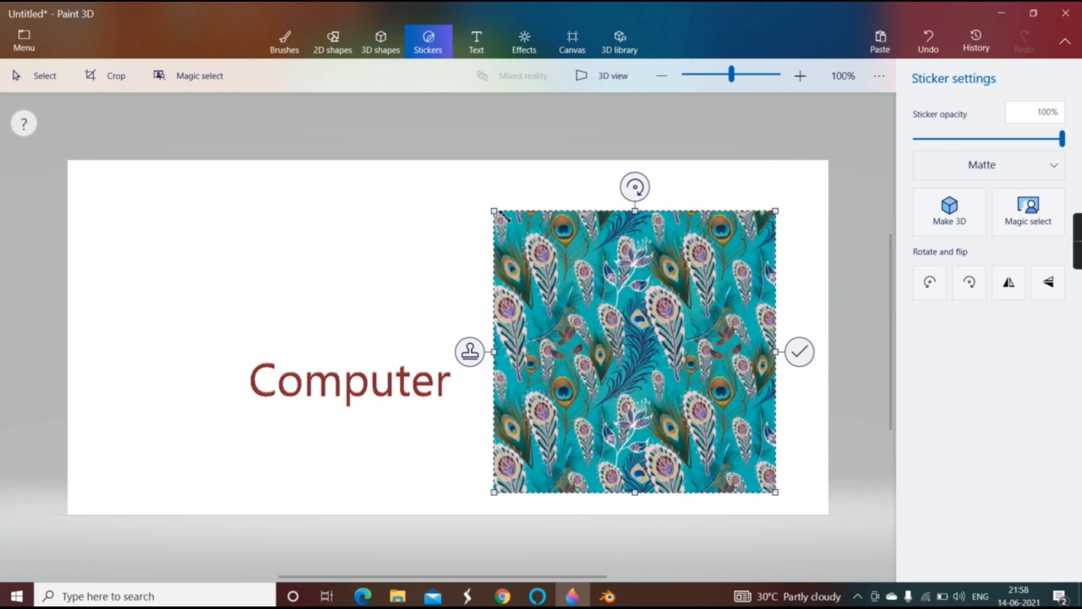
# Apply the peacock-feather sticker over the front of the 3D word "Computer" and enlarge the decorated word.
pyautogui.moveTo(646, 358); pyautogui.dragTo(282, 392)
pyautogui.moveTo(206, 382); pyautogui.dragTo(246, 378)
pyautogui.moveTo(259, 378); pyautogui.dragTo(273, 375)
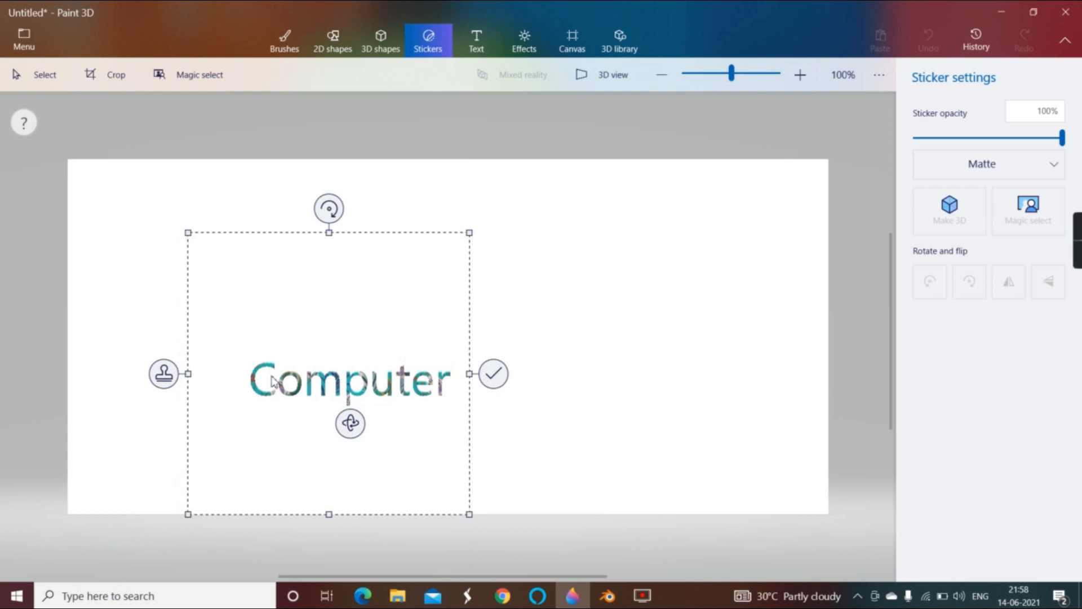
pyautogui.click(503, 376)
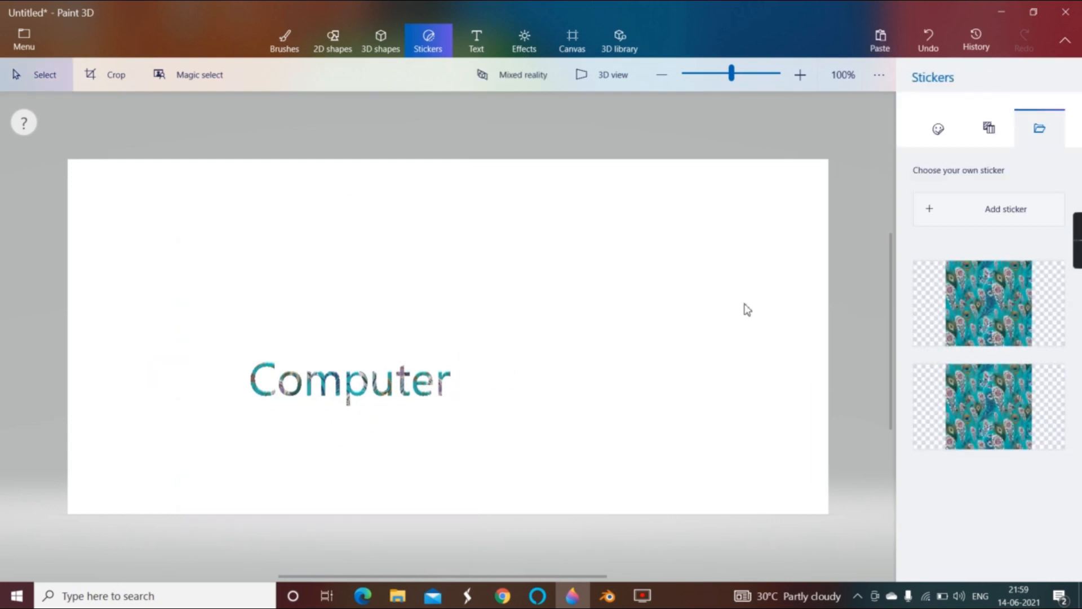
pyautogui.click(309, 391)
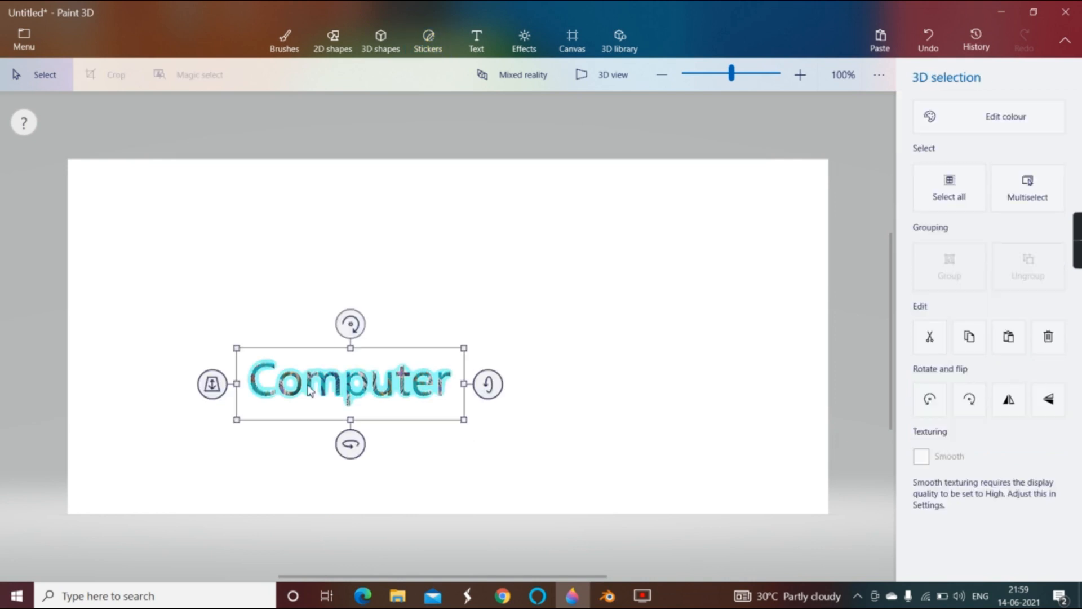
pyautogui.moveTo(467, 345); pyautogui.dragTo(653, 249)
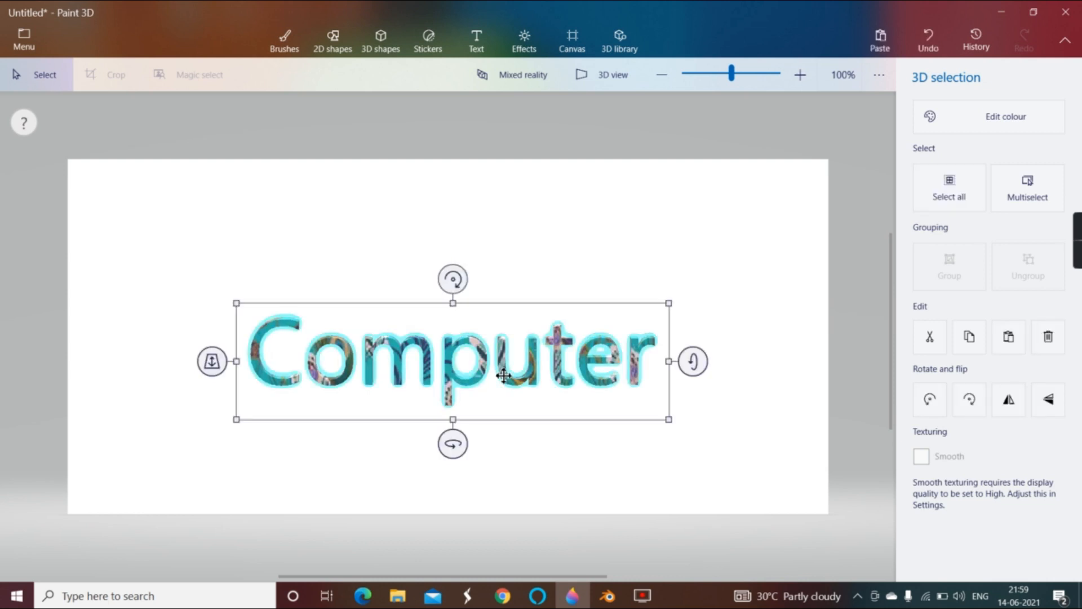
pyautogui.click(476, 39)
pyautogui.click(1021, 227)
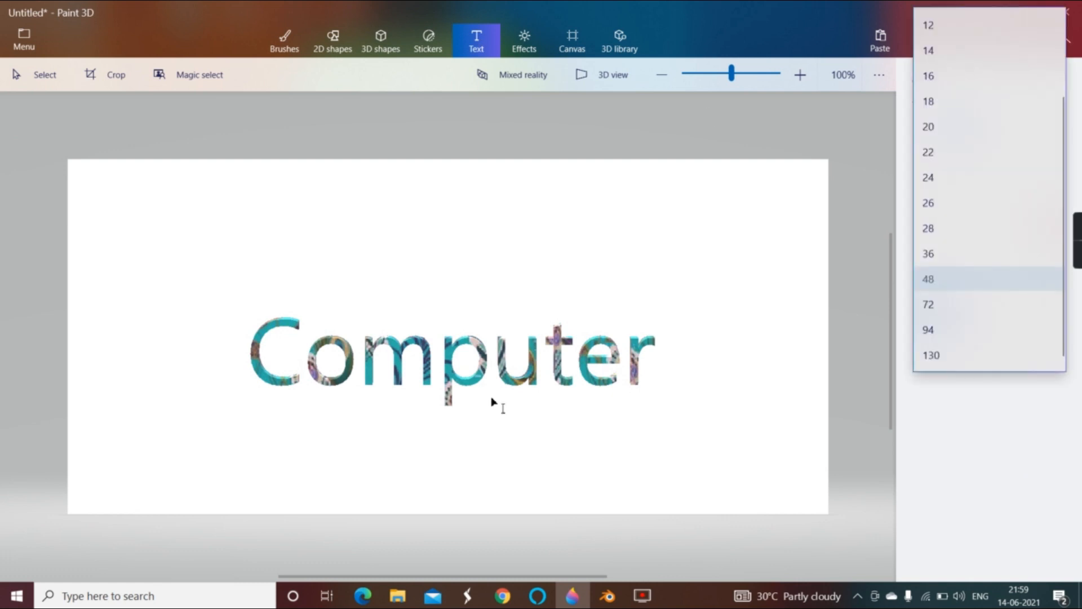
pyautogui.click(467, 371)
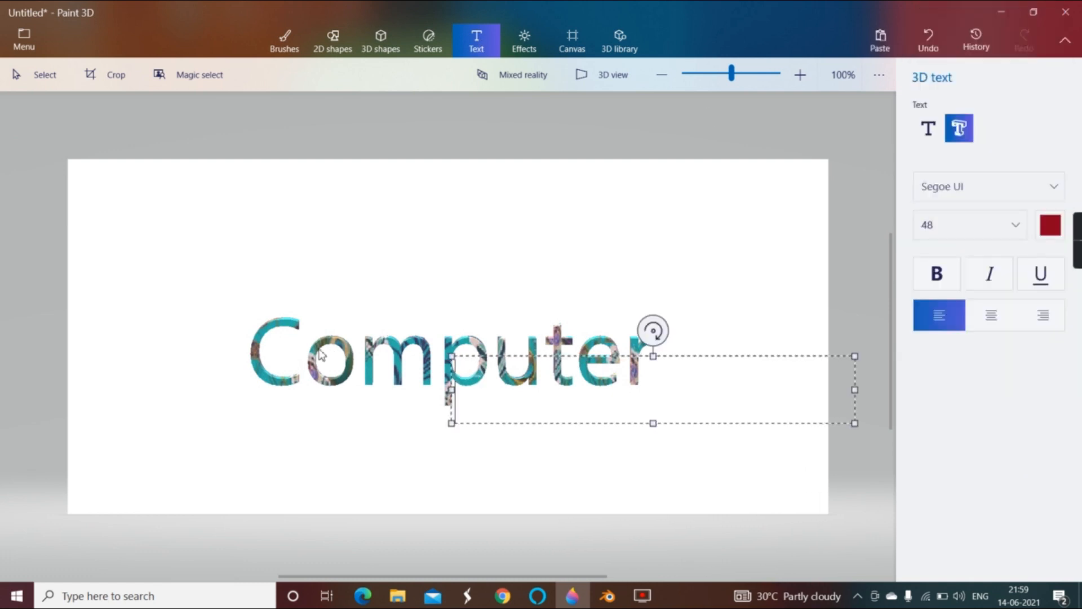
pyautogui.click(253, 332)
pyautogui.click(260, 333)
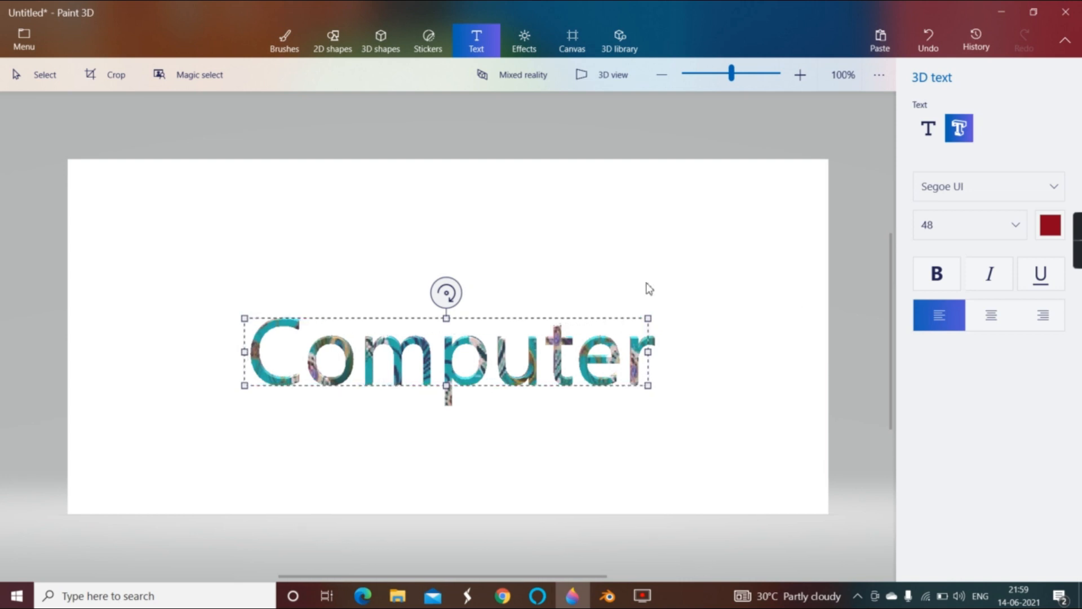
# Enlarge the 3D word further and flip it about its horizontal axis so its plain red back faces forward.
pyautogui.click(39, 75)
pyautogui.moveTo(244, 318); pyautogui.dragTo(658, 426)
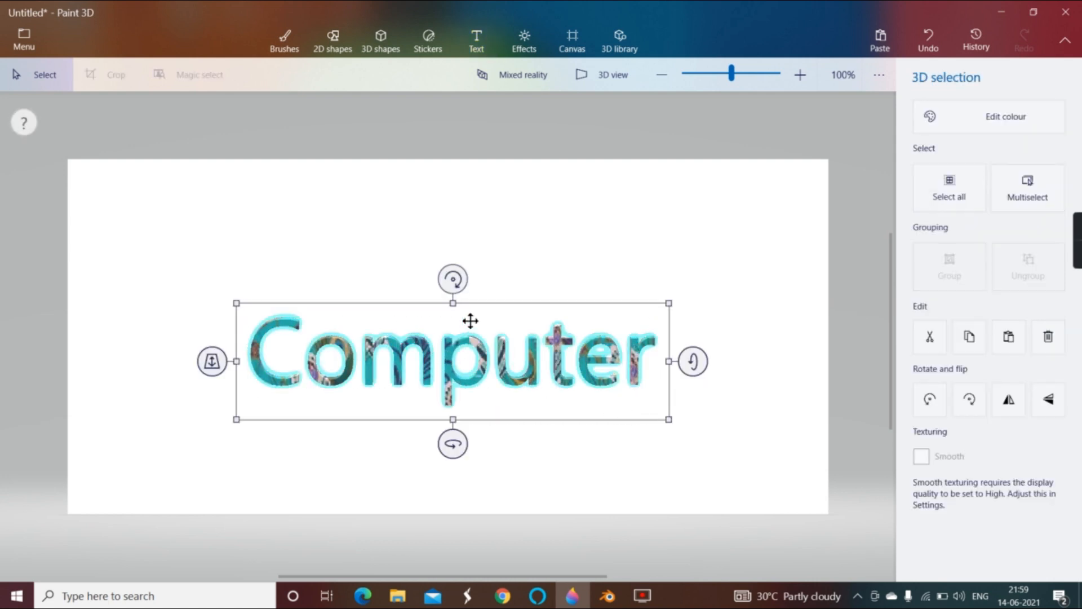
pyautogui.moveTo(668, 304); pyautogui.dragTo(699, 294)
pyautogui.moveTo(481, 441)
pyautogui.mouseDown()
pyautogui.moveTo(468, 464)
pyautogui.moveTo(425, 417)
pyautogui.moveTo(471, 423)
pyautogui.mouseUp()
pyautogui.moveTo(237, 297); pyautogui.dragTo(186, 285)
pyautogui.moveTo(720, 352); pyautogui.dragTo(720, 242)
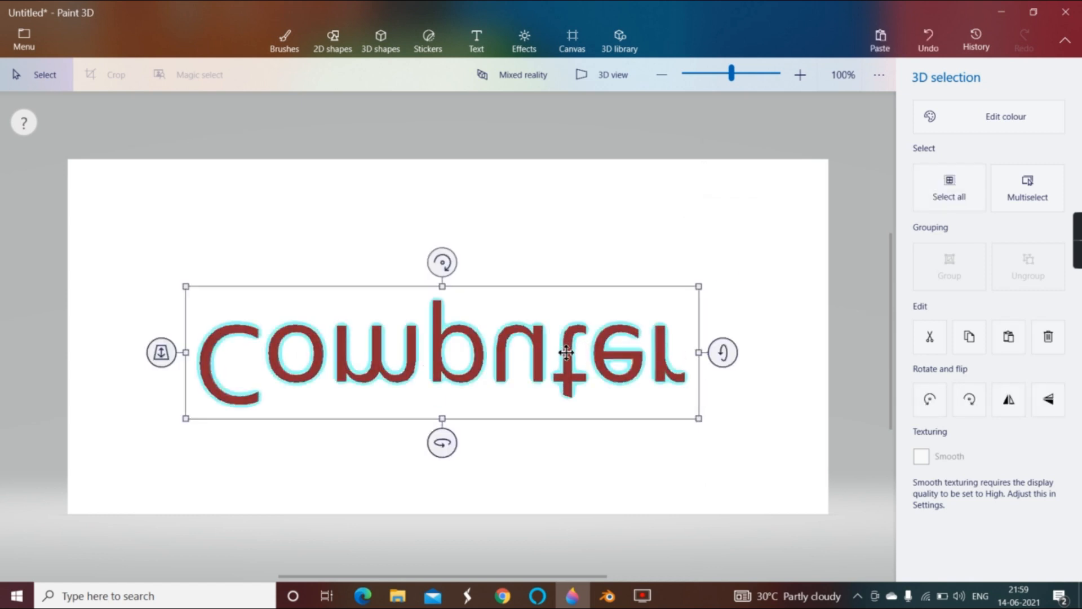
# Add the peacock-feather sticker again, stretch it across the whole flipped word, and apply it to the back face.
pyautogui.click(428, 41)
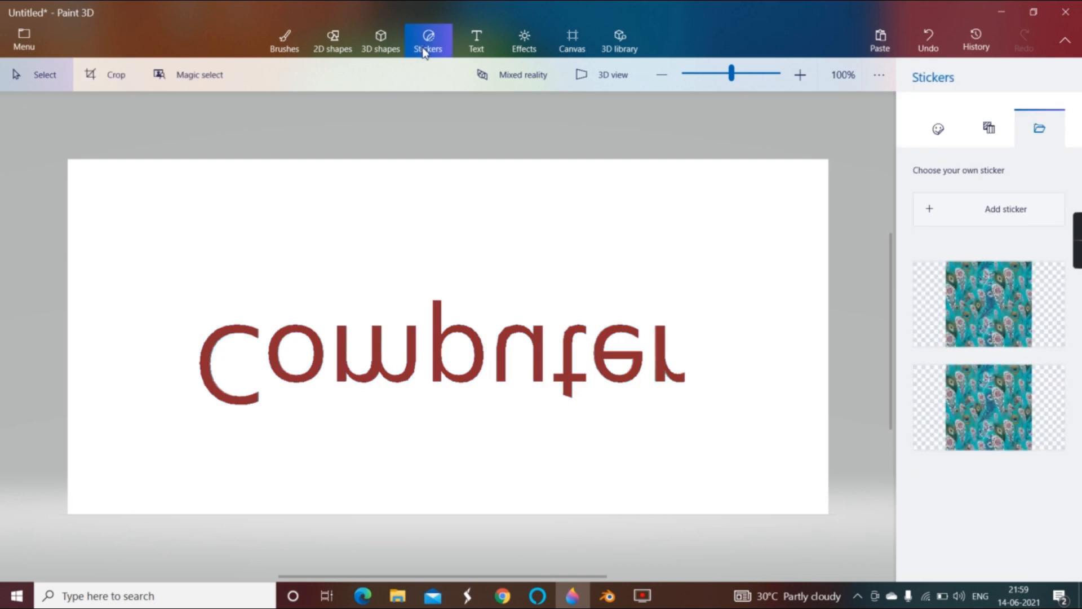
pyautogui.click(1040, 333)
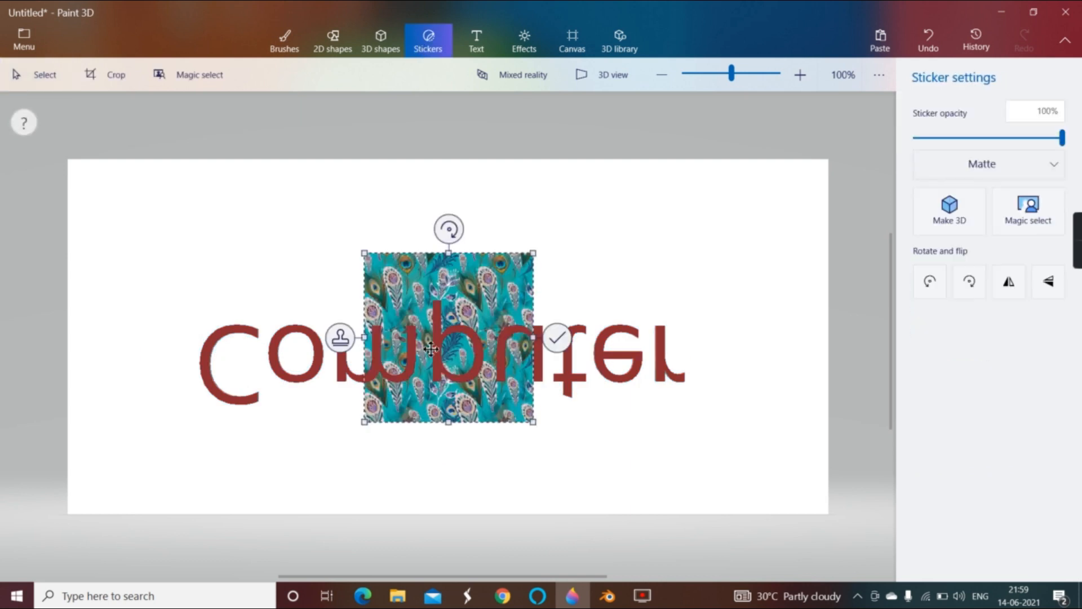
pyautogui.moveTo(397, 373); pyautogui.dragTo(217, 376)
pyautogui.moveTo(354, 341); pyautogui.dragTo(712, 374)
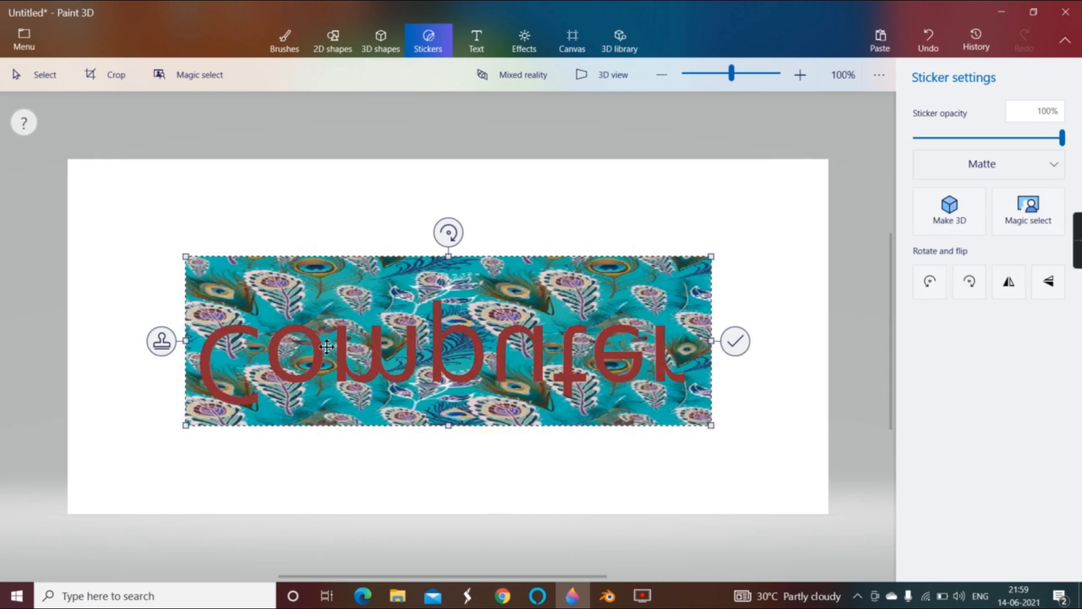
pyautogui.moveTo(285, 369); pyautogui.dragTo(284, 399)
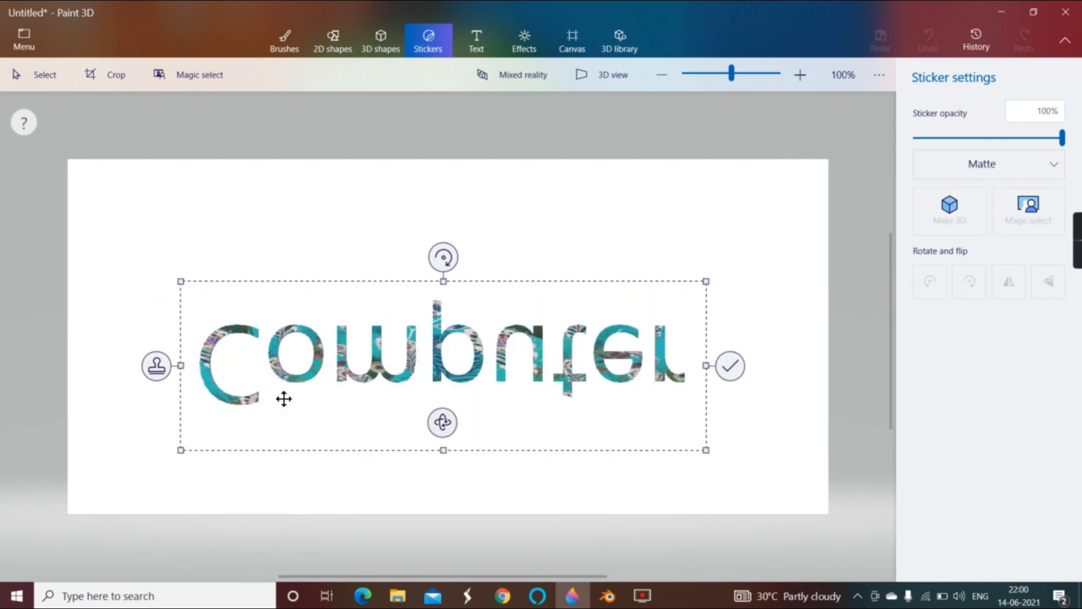
pyautogui.click(730, 366)
# Rotate the decorated 3D word about its three axes, finishing with it upright and its front tilted slightly.
pyautogui.click(455, 368)
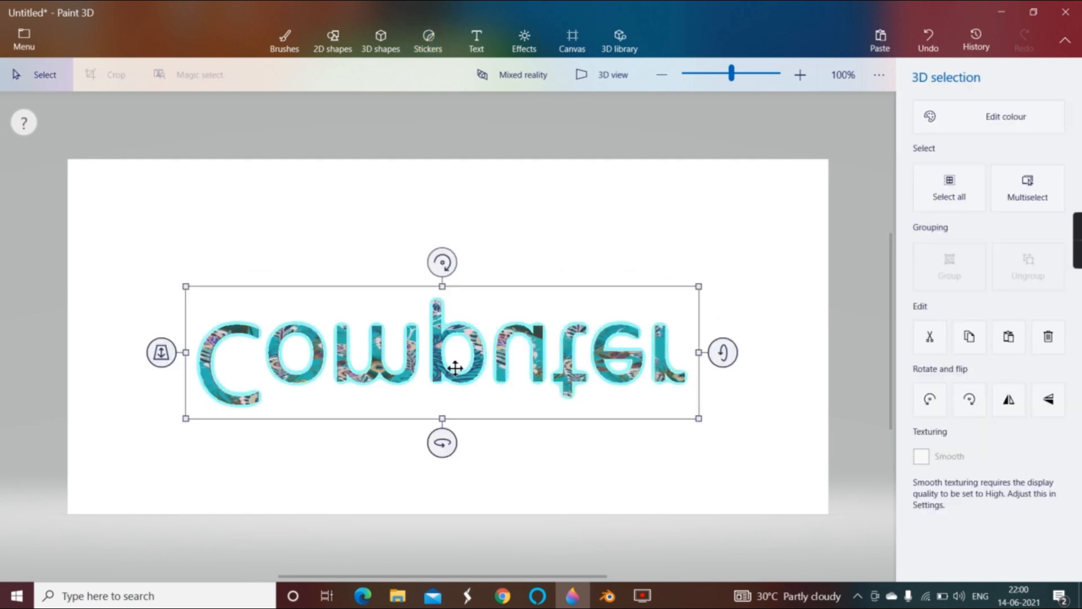
pyautogui.moveTo(723, 353); pyautogui.dragTo(708, 432)
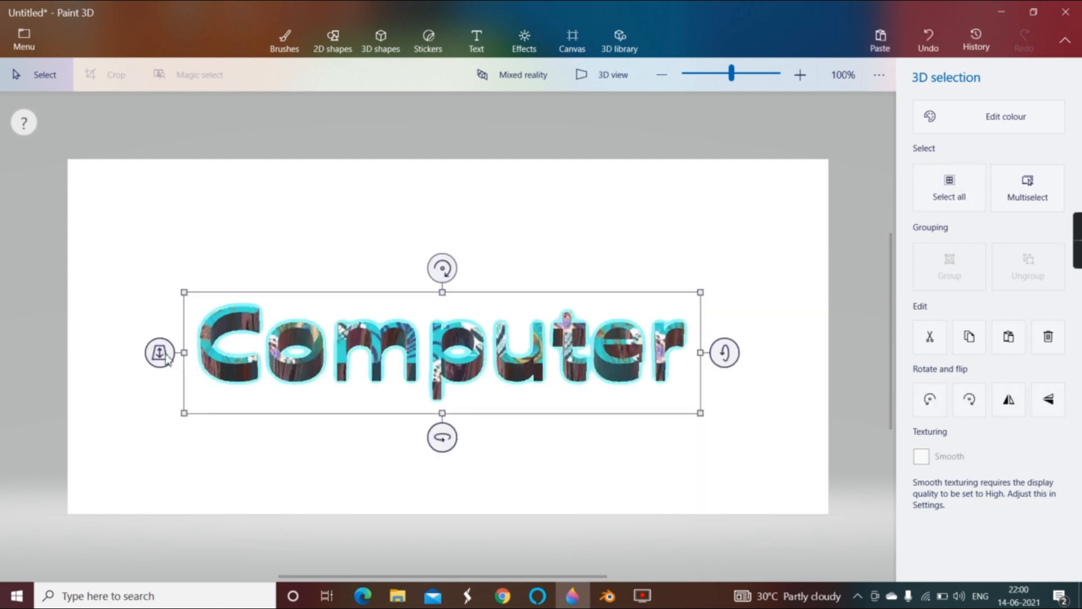
pyautogui.moveTo(451, 440); pyautogui.dragTo(461, 490)
pyautogui.moveTo(449, 269); pyautogui.dragTo(402, 277)
pyautogui.moveTo(717, 355); pyautogui.dragTo(803, 389)
pyautogui.moveTo(452, 165); pyautogui.dragTo(515, 239)
pyautogui.moveTo(444, 450); pyautogui.dragTo(457, 466)
pyautogui.moveTo(725, 353)
pyautogui.mouseDown()
pyautogui.moveTo(736, 377)
pyautogui.moveTo(746, 355)
pyautogui.moveTo(750, 367)
pyautogui.moveTo(724, 358)
pyautogui.mouseUp()
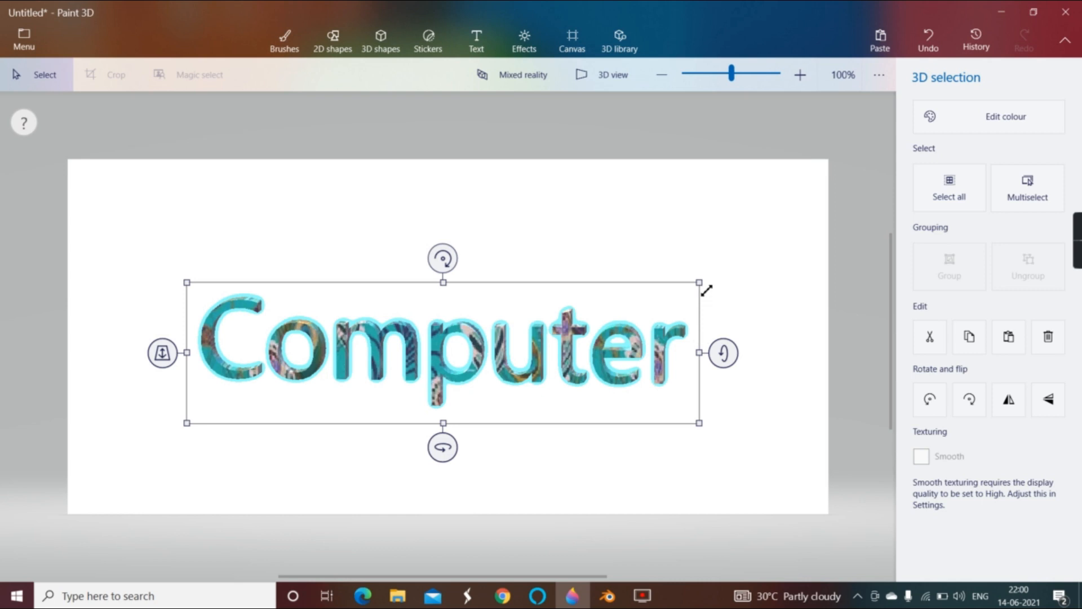
# Enlarge the decorated 3D word and shift it toward the left side of the canvas.
pyautogui.moveTo(692, 283); pyautogui.dragTo(772, 266)
pyautogui.moveTo(313, 353); pyautogui.dragTo(226, 353)
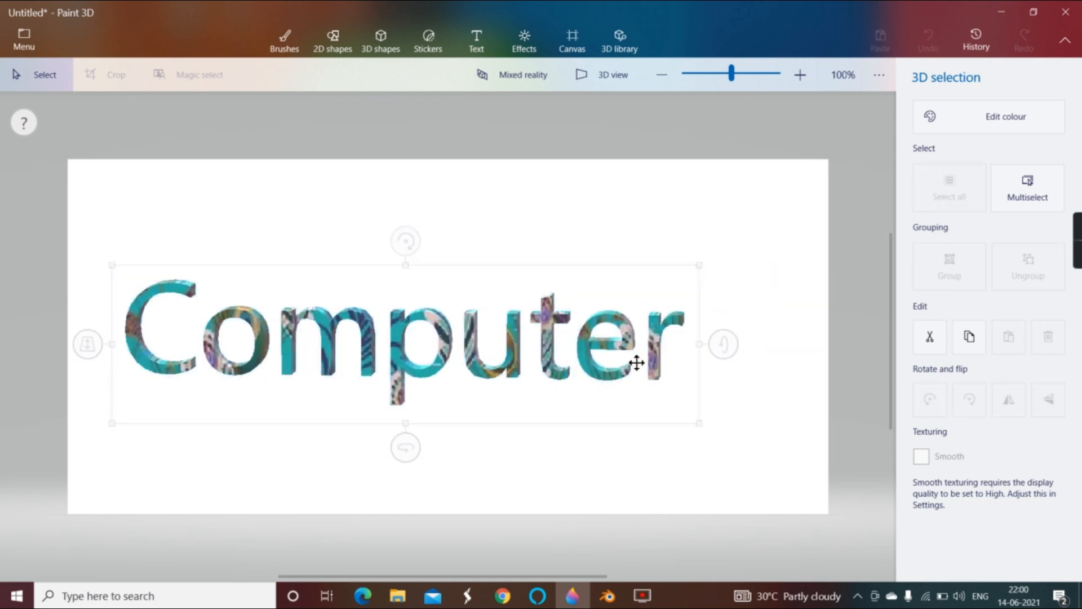
# Shift the 3D word toward the canvas centre with a slight widening, and adjust its depth in 3D view.
pyautogui.moveTo(635, 363); pyautogui.dragTo(656, 359)
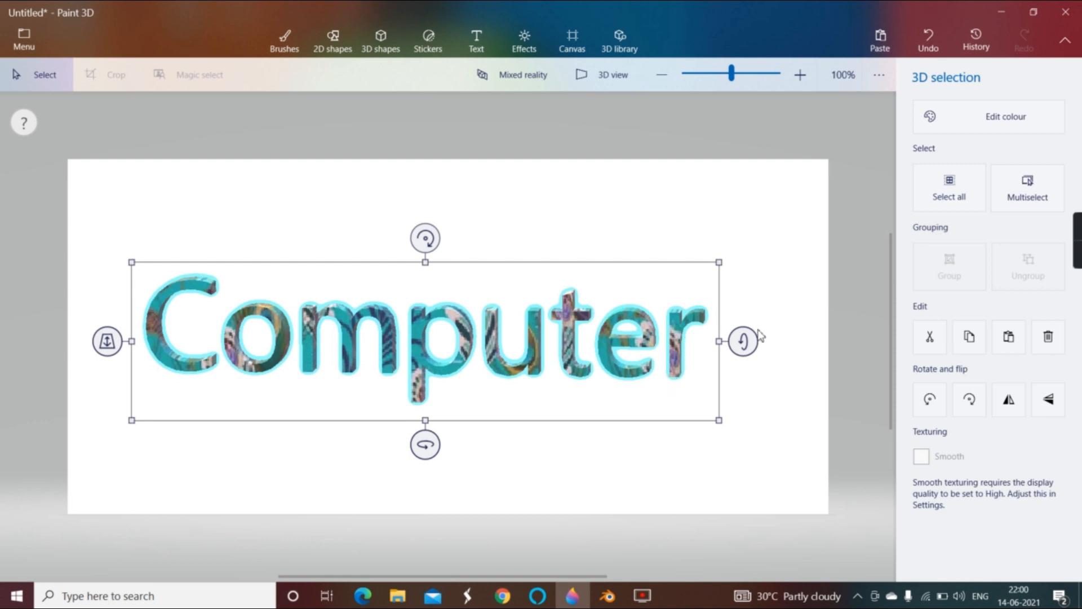
pyautogui.moveTo(719, 341); pyautogui.dragTo(726, 341)
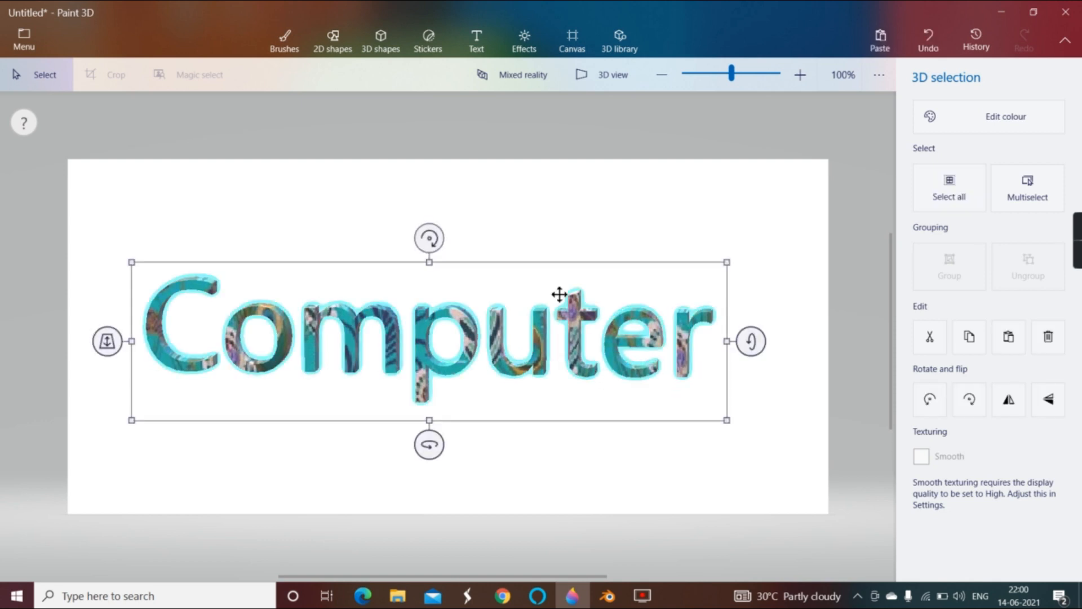
pyautogui.click(624, 80)
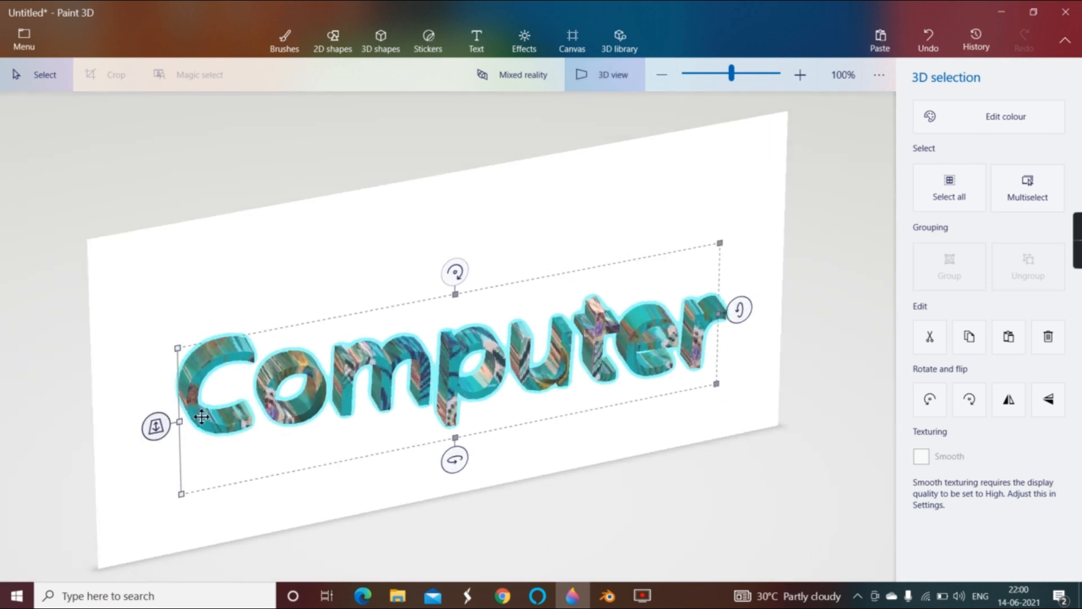
pyautogui.moveTo(153, 430); pyautogui.dragTo(181, 425)
# Hide the canvas behind the 3D word.
pyautogui.click(570, 38)
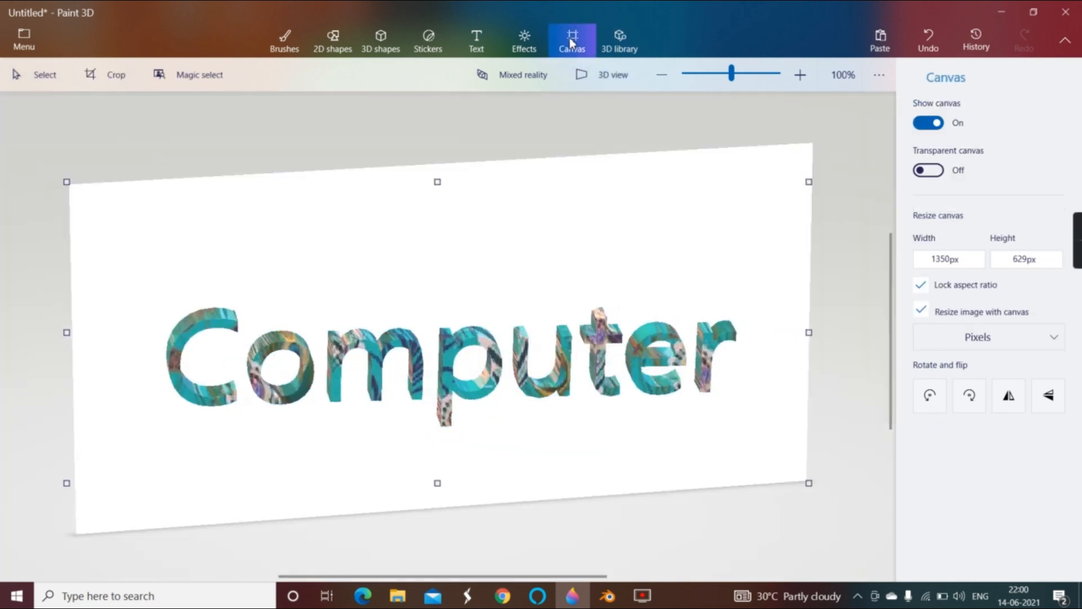
pyautogui.click(920, 131)
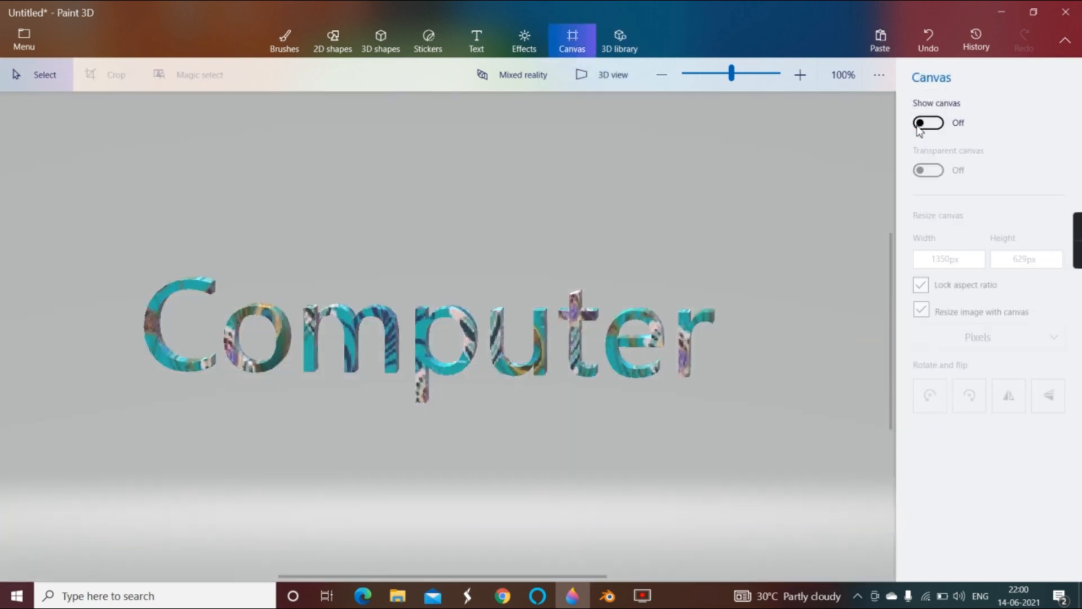
# Try the Nether (Minecraft) and Spearmint filters on the scene, moving the light around the light wheel for each.
pyautogui.click(525, 43)
pyautogui.click(928, 254)
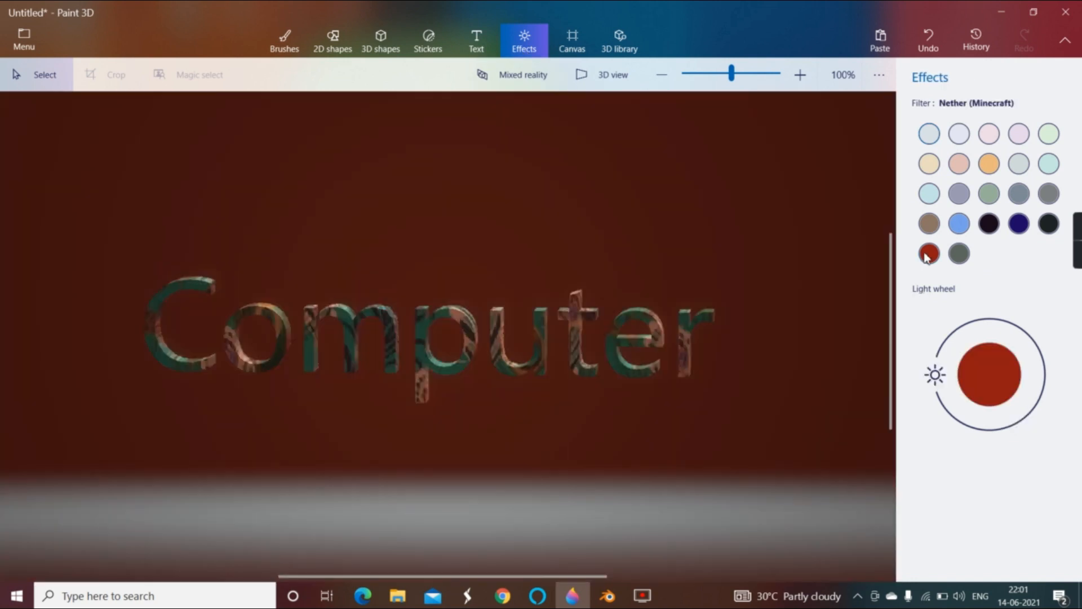
pyautogui.moveTo(935, 373); pyautogui.dragTo(1001, 321)
pyautogui.click(1046, 141)
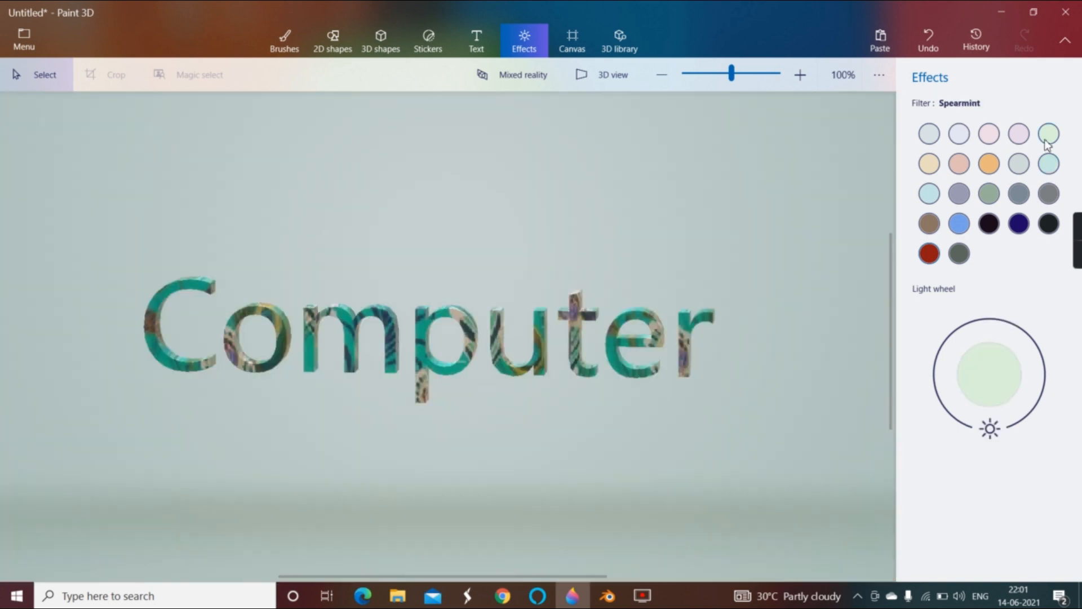
pyautogui.moveTo(991, 437); pyautogui.dragTo(940, 349)
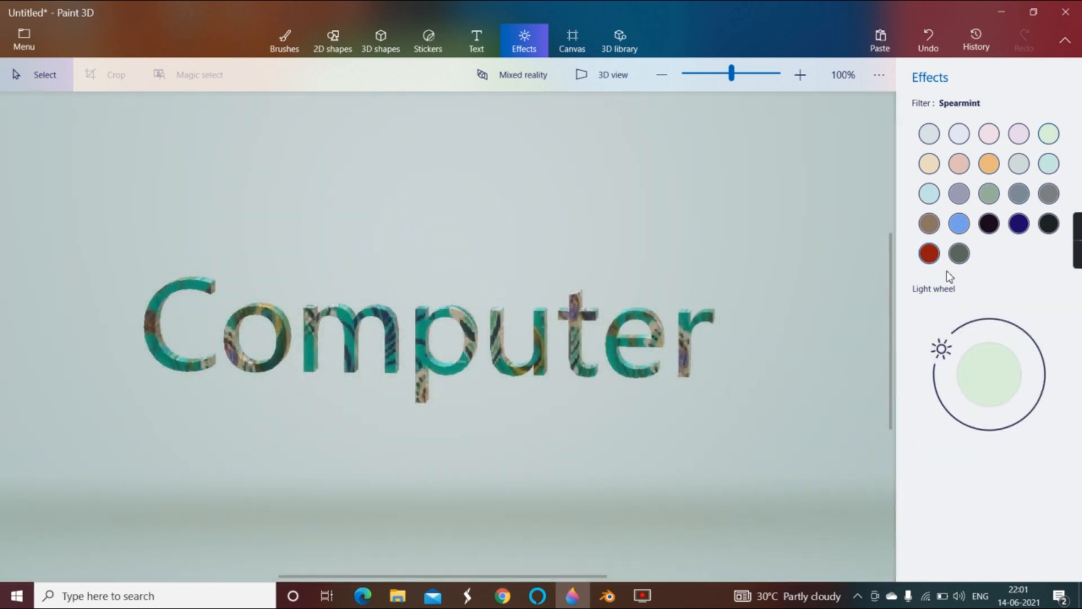
# Try the brown and Night (Minecraft) filters, swinging the night light around the lower part of the light wheel.
pyautogui.click(932, 228)
pyautogui.click(943, 364)
pyautogui.click(983, 232)
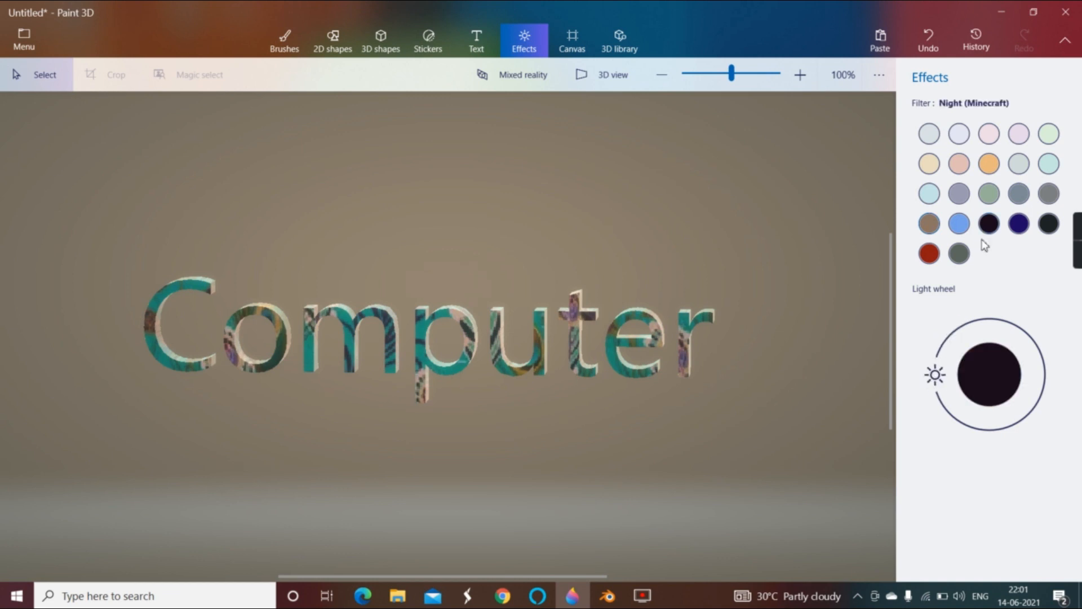
pyautogui.moveTo(937, 380); pyautogui.dragTo(926, 455)
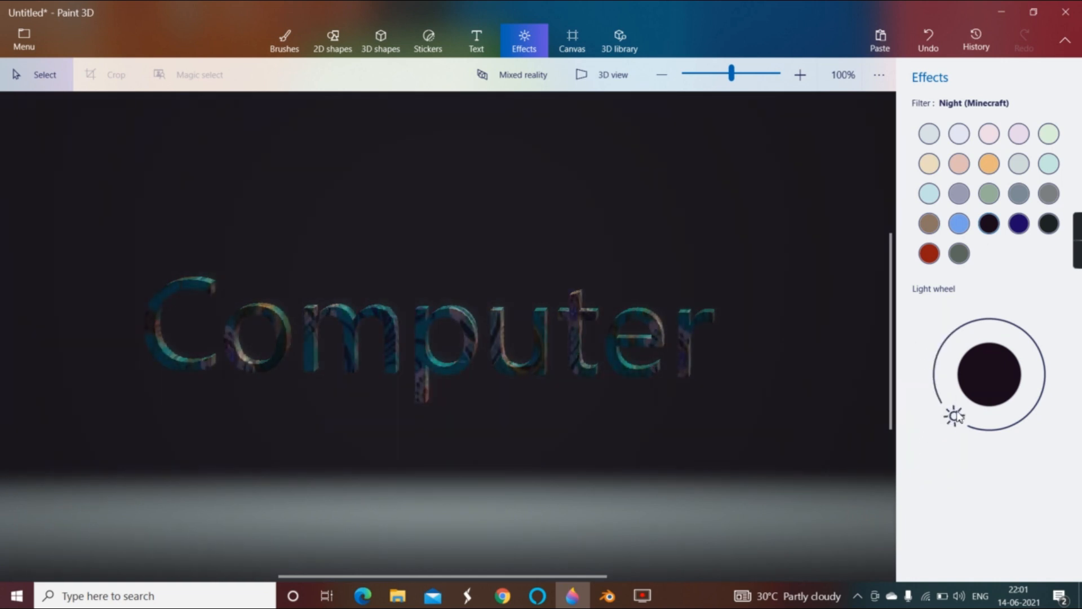
pyautogui.moveTo(951, 418); pyautogui.dragTo(1020, 437)
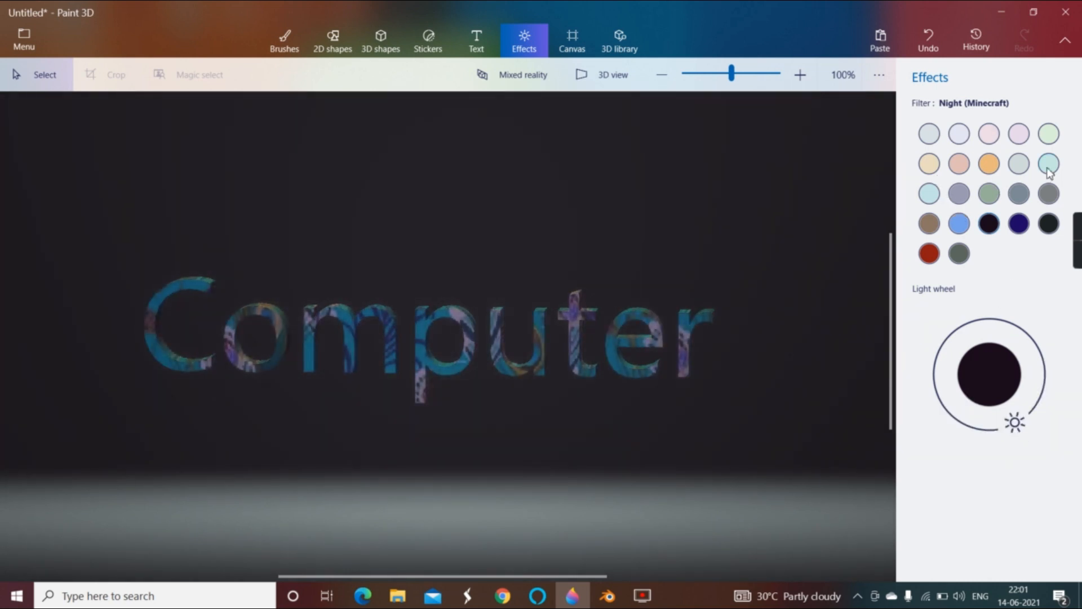
# Apply the Honey filter and, in 3D view at 84% zoom, set its light at the lower left of the light wheel.
pyautogui.click(989, 165)
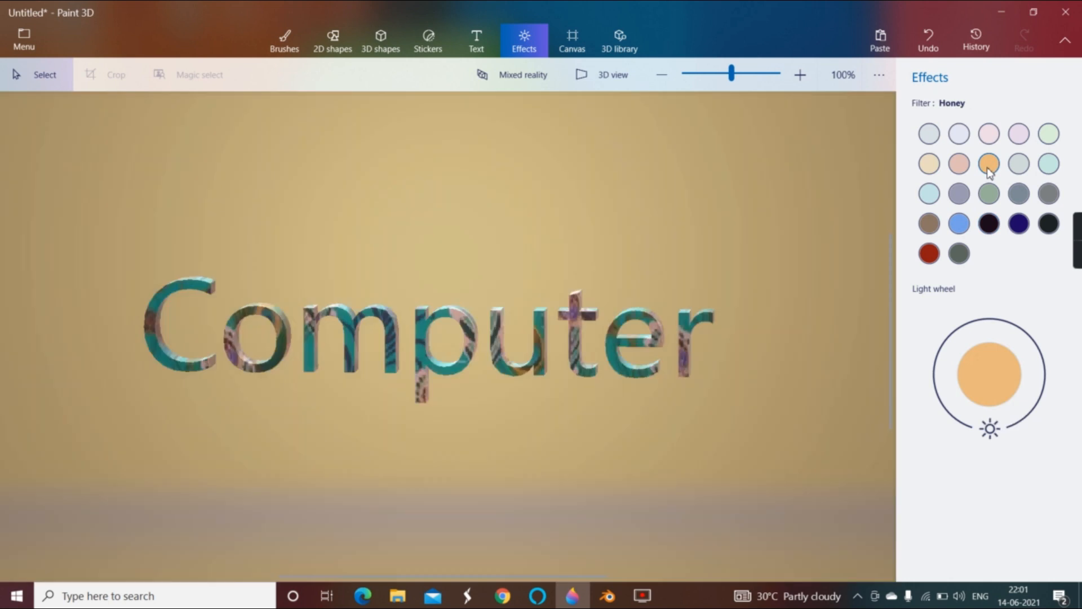
pyautogui.moveTo(980, 427); pyautogui.dragTo(1035, 444)
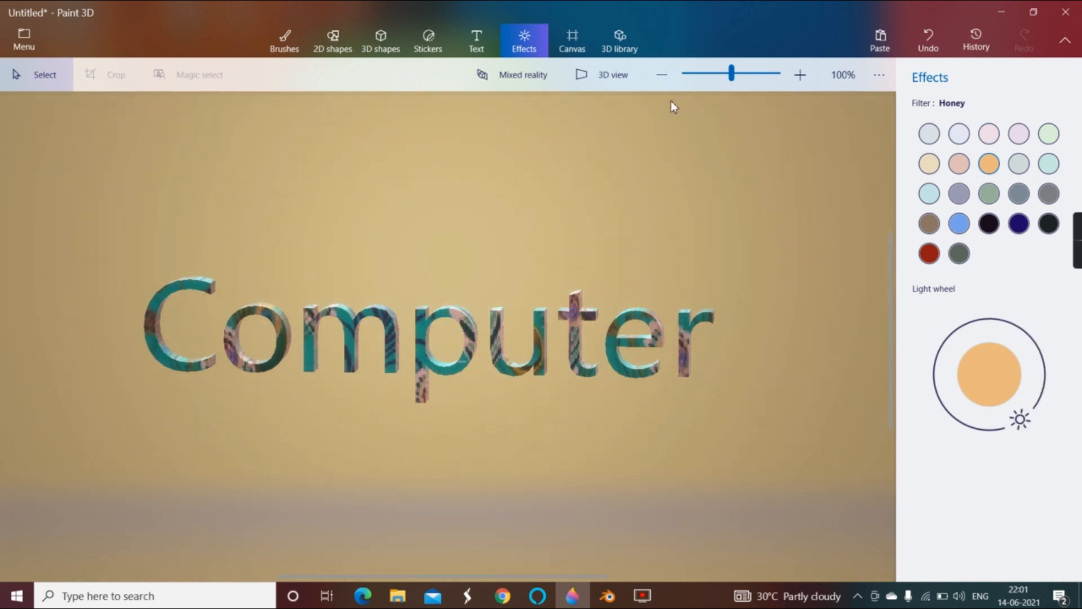
pyautogui.click(616, 76)
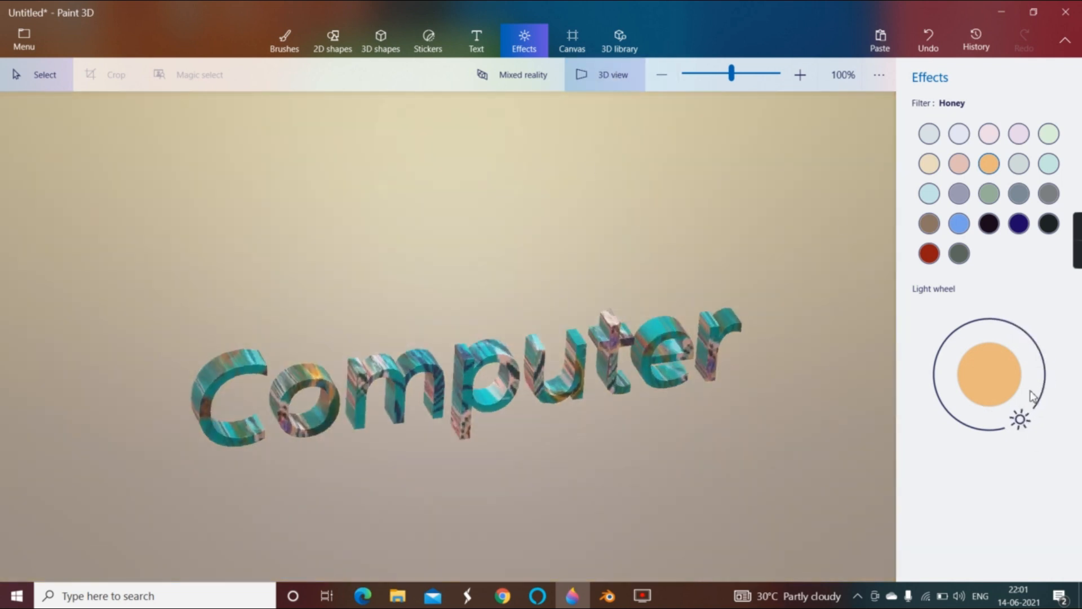
pyautogui.moveTo(1023, 421); pyautogui.dragTo(899, 437)
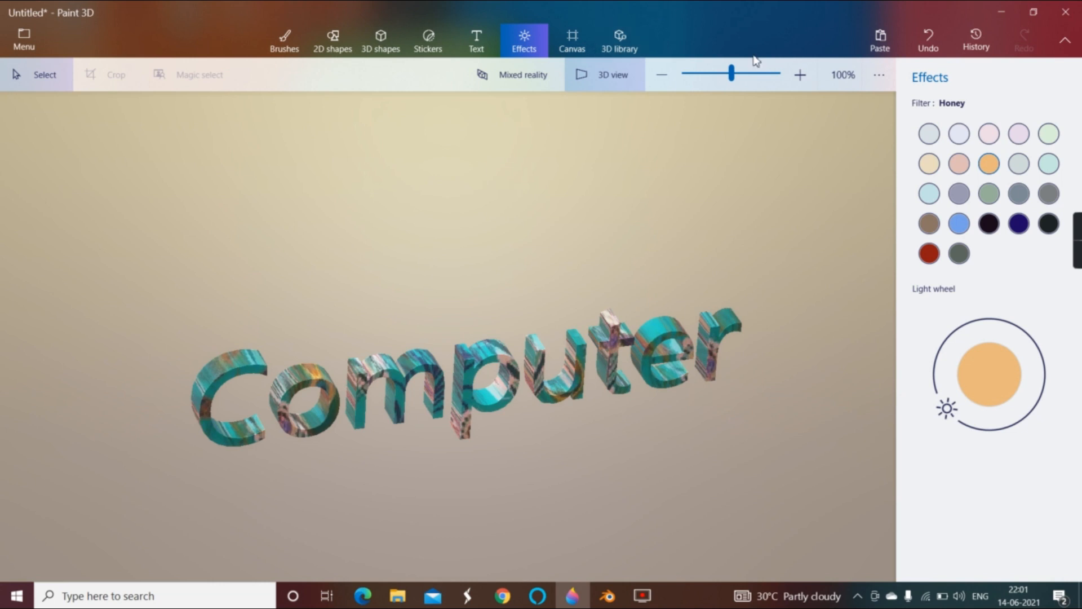
pyautogui.moveTo(734, 76)
pyautogui.mouseDown()
pyautogui.moveTo(709, 80)
pyautogui.moveTo(743, 89)
pyautogui.moveTo(723, 87)
pyautogui.mouseUp()
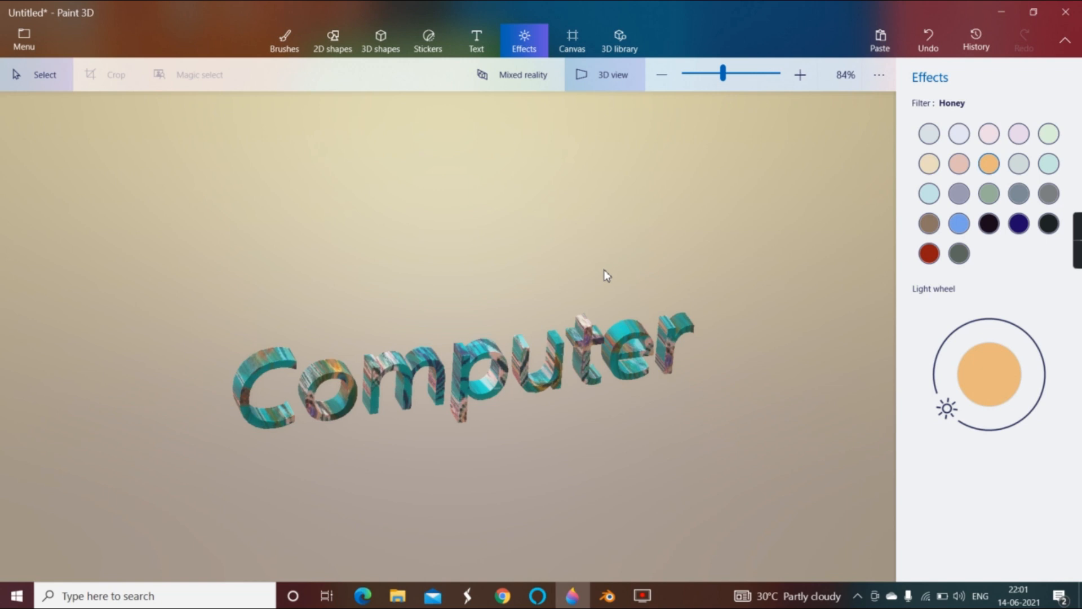
pyautogui.moveTo(1080, 203)
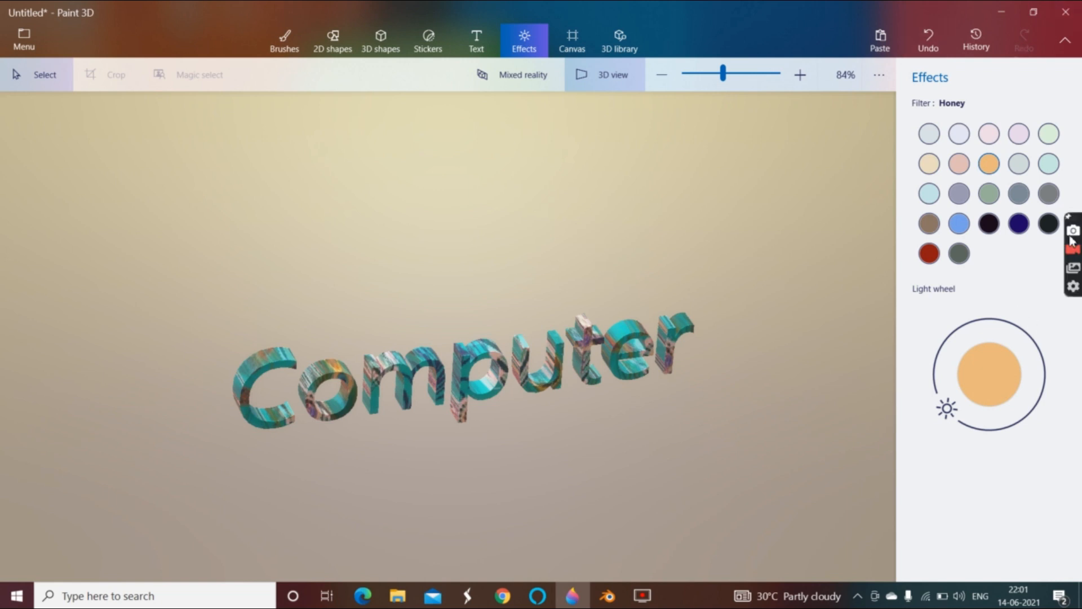